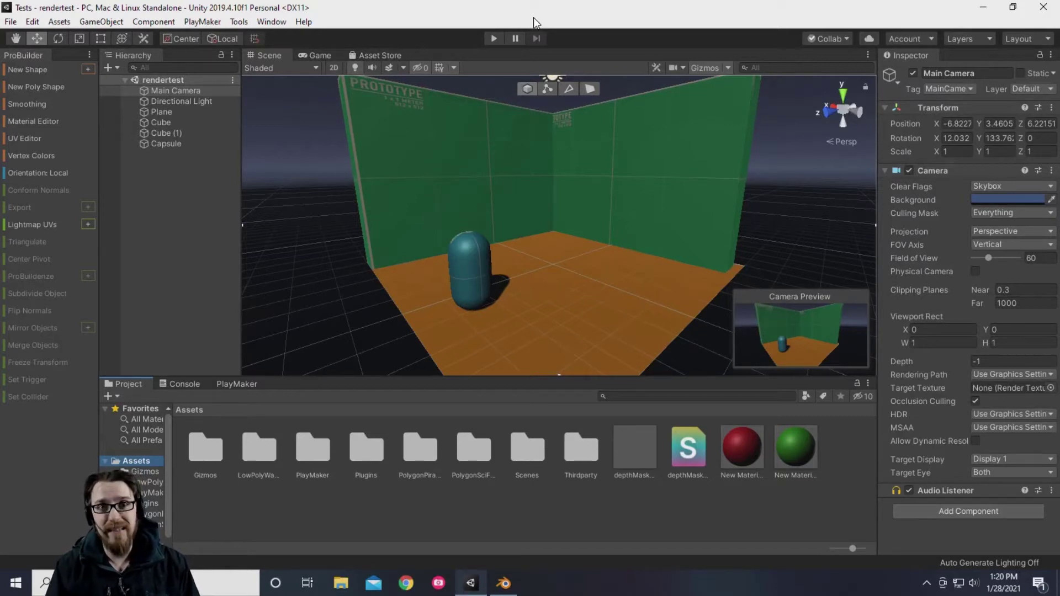
# - Add a new Quad object to the scene
pyautogui.click(530, 21)
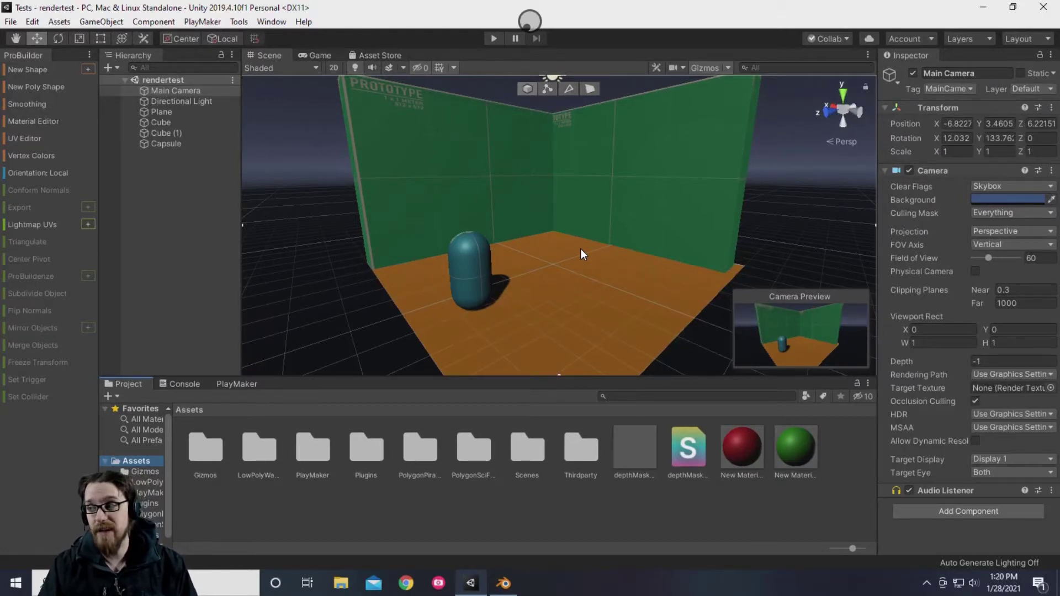
pyautogui.click(154, 184)
pyautogui.rightClick(153, 184)
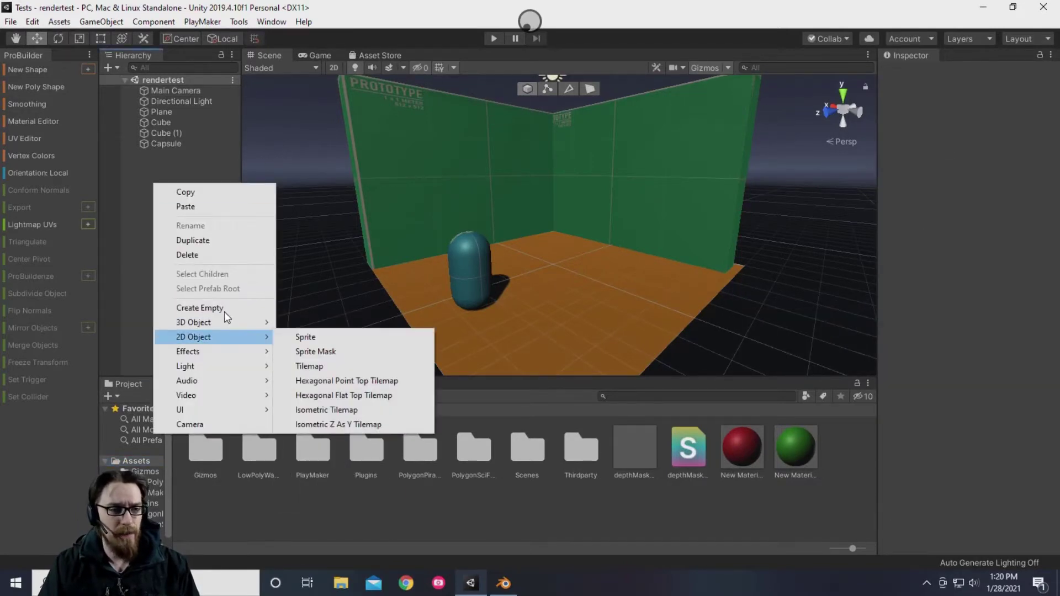
pyautogui.moveTo(223, 324)
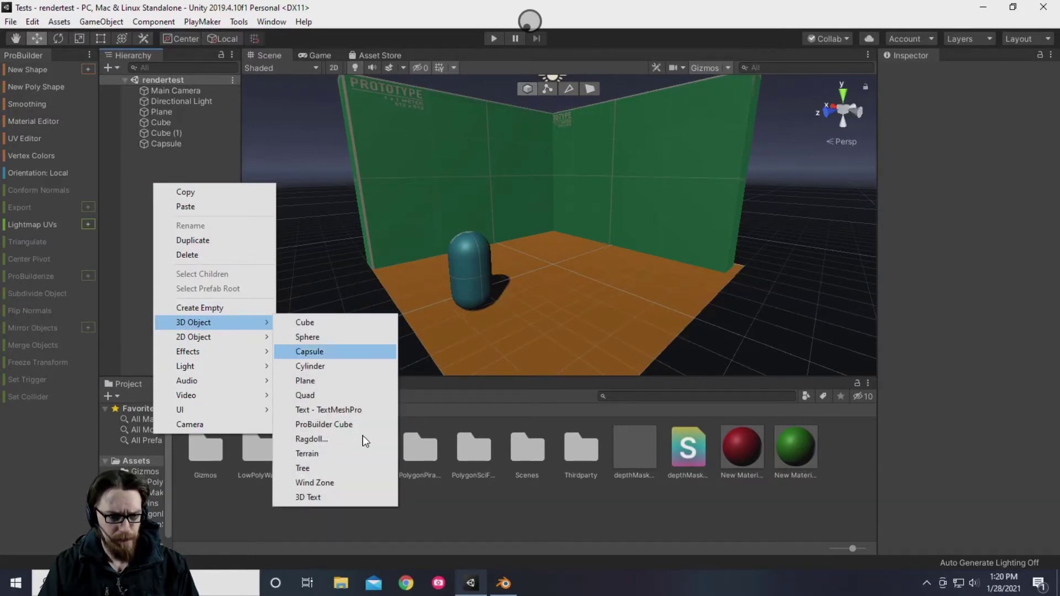
pyautogui.click(313, 395)
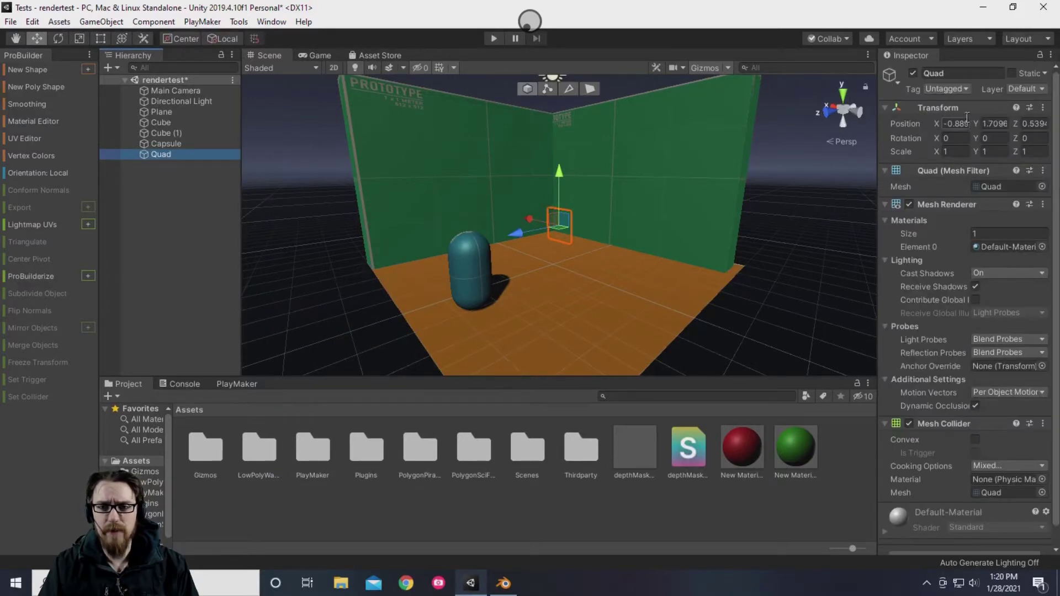
# - Rotate the quad to 131.03 and scale it 4.9057 by 2.4846, flush against the green back wall
pyautogui.click(966, 119)
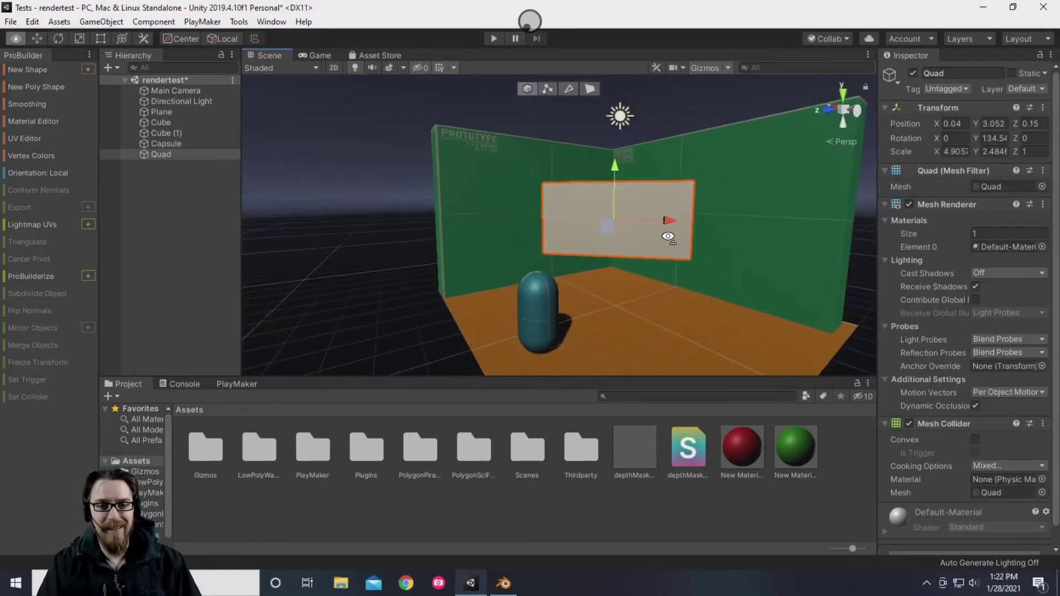
pyautogui.keyDown('alt'); pyautogui.moveTo(668, 236); pyautogui.dragTo(685, 235); pyautogui.keyUp('alt')
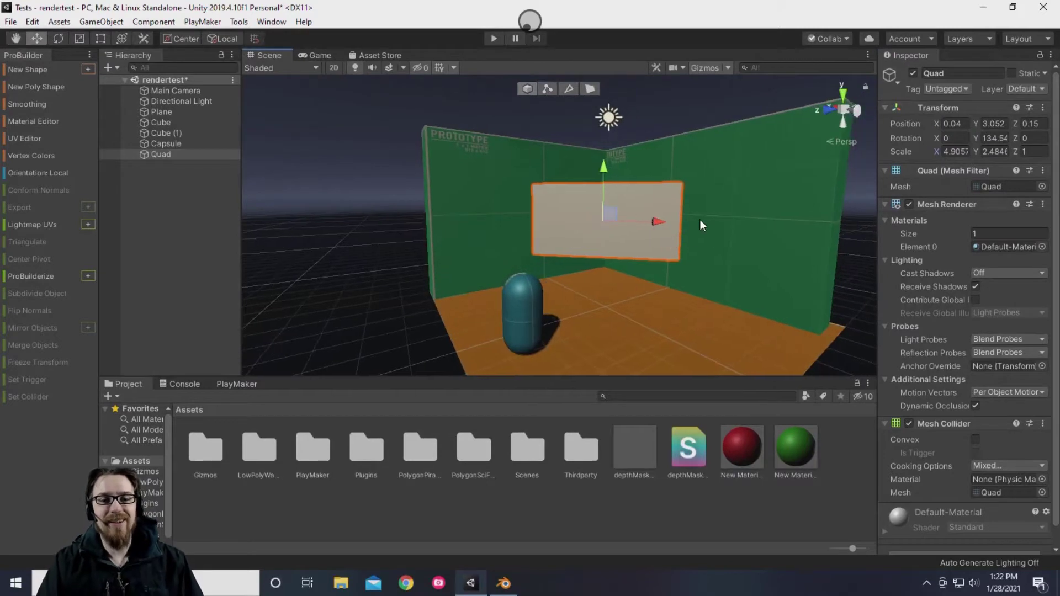
pyautogui.click(57, 38)
pyautogui.moveTo(583, 225); pyautogui.dragTo(593, 228)
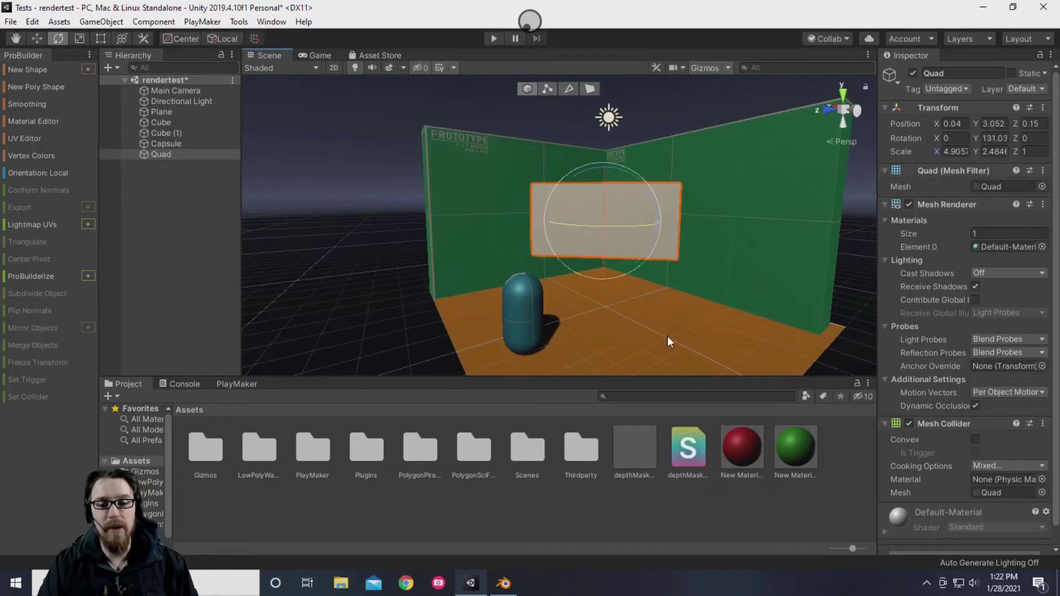
pyautogui.click(668, 522)
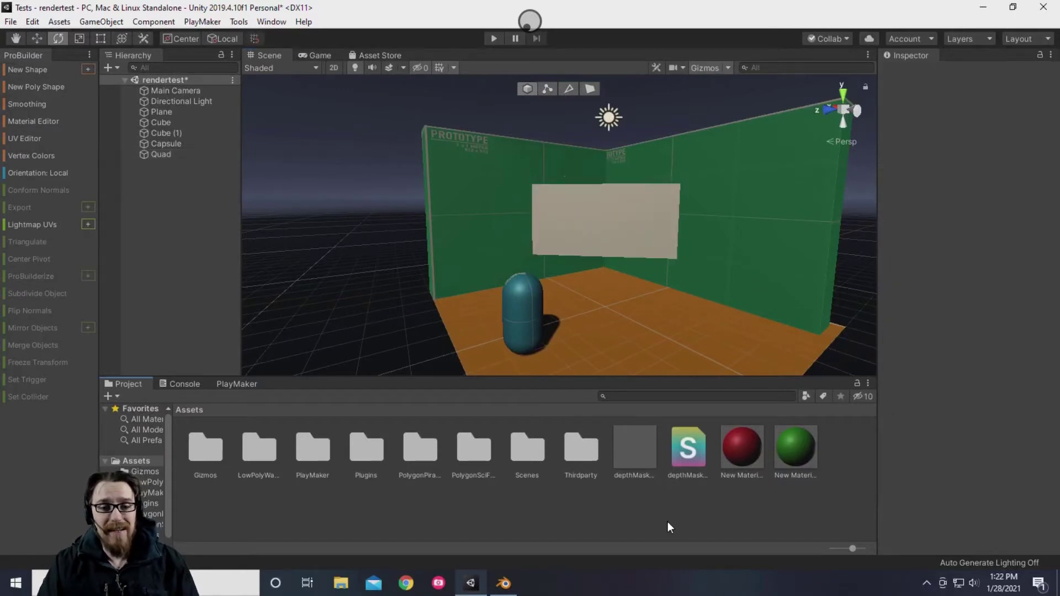
pyautogui.click(595, 230)
pyautogui.scroll(-1, 930, 438)
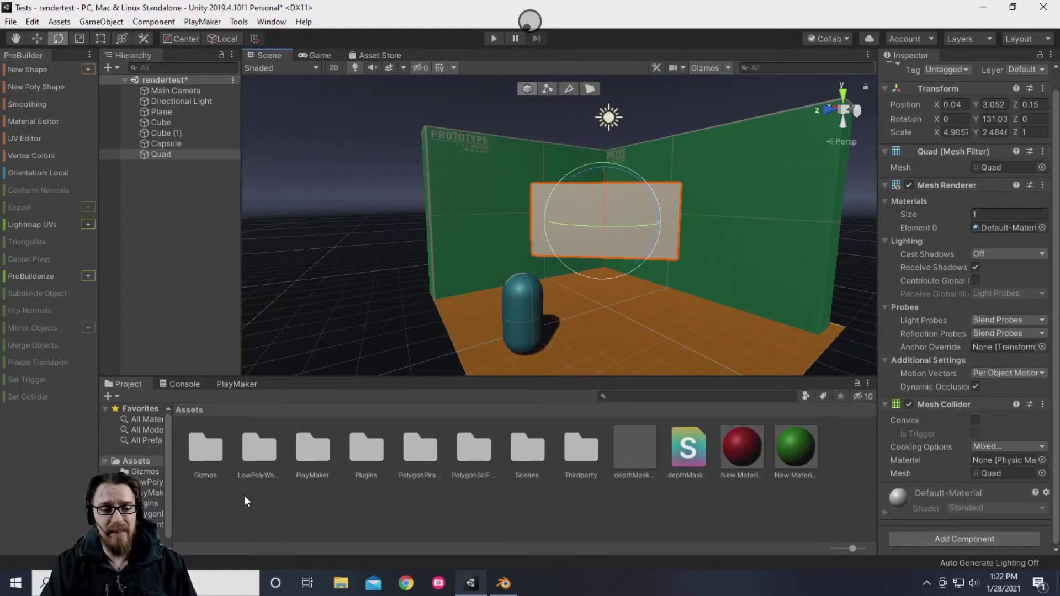
# - Create a folder named Textures in Assets and open it
pyautogui.rightClick(433, 508)
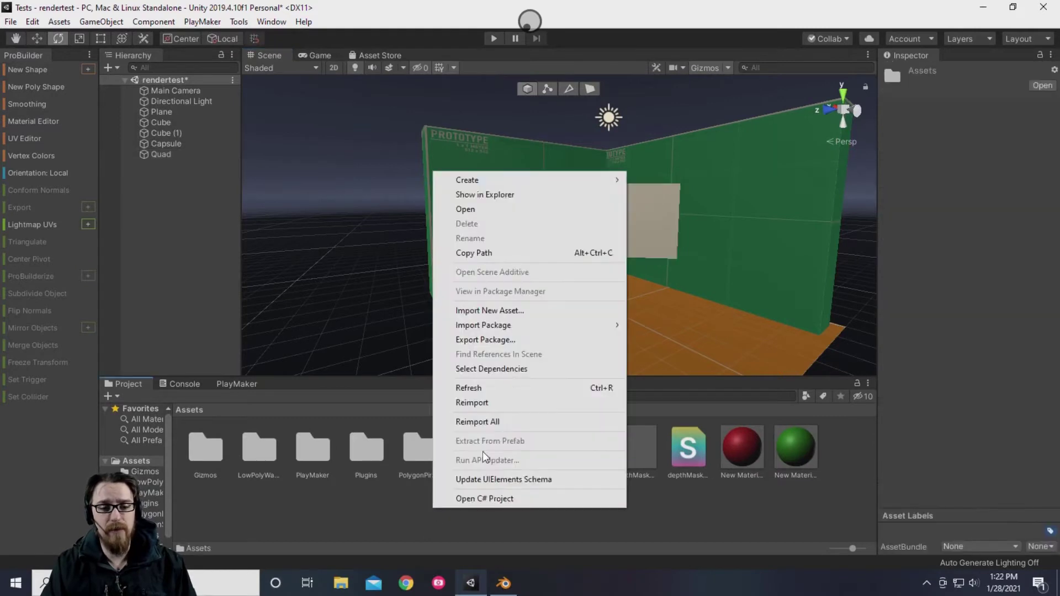
pyautogui.moveTo(485, 181)
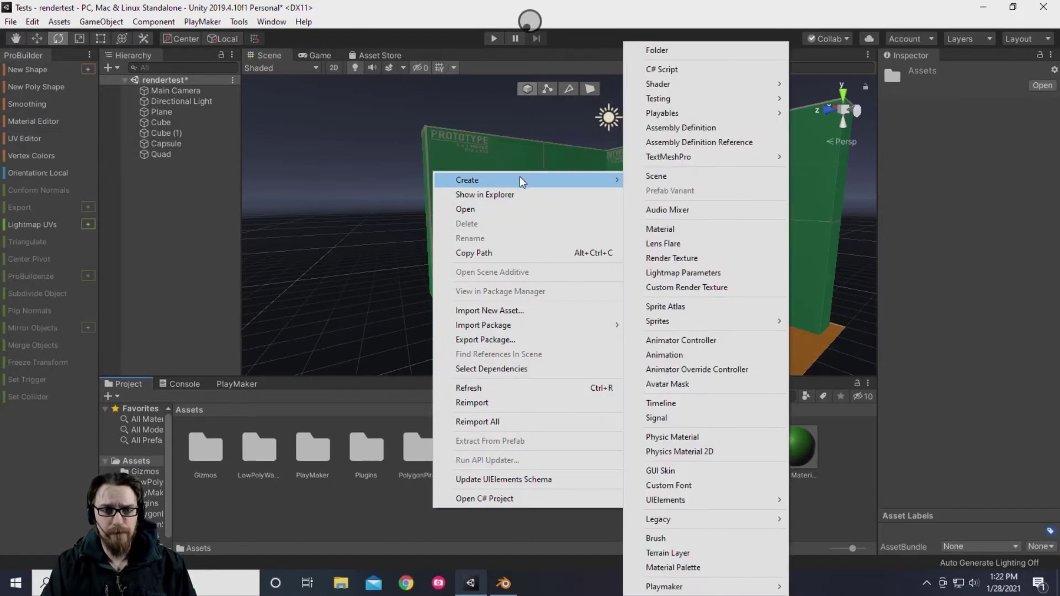
pyautogui.click(658, 51)
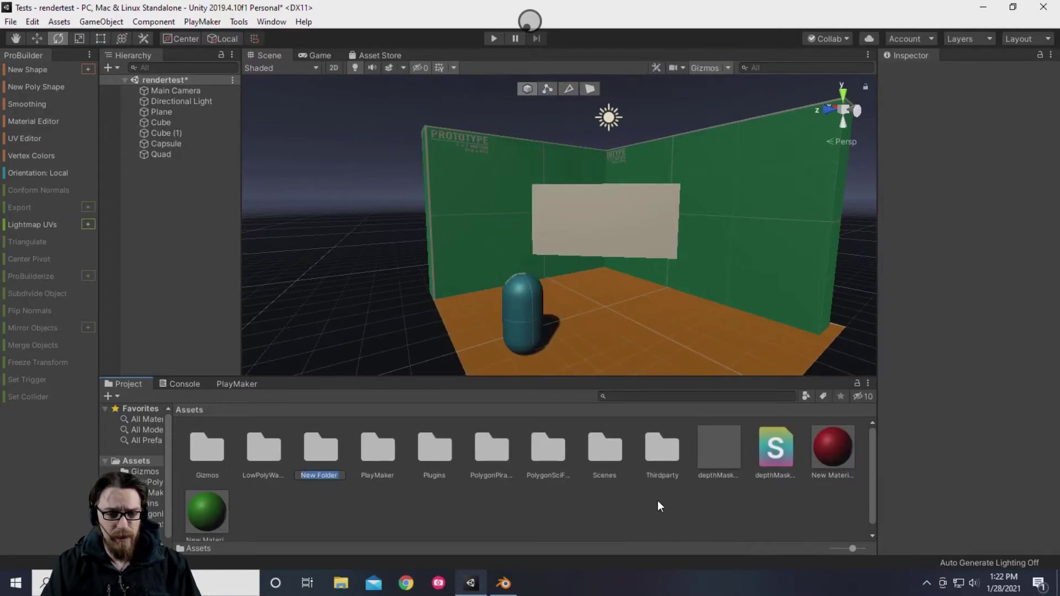
pyautogui.write('Textures')
pyautogui.press('Return')
pyautogui.doubleClick(608, 449)
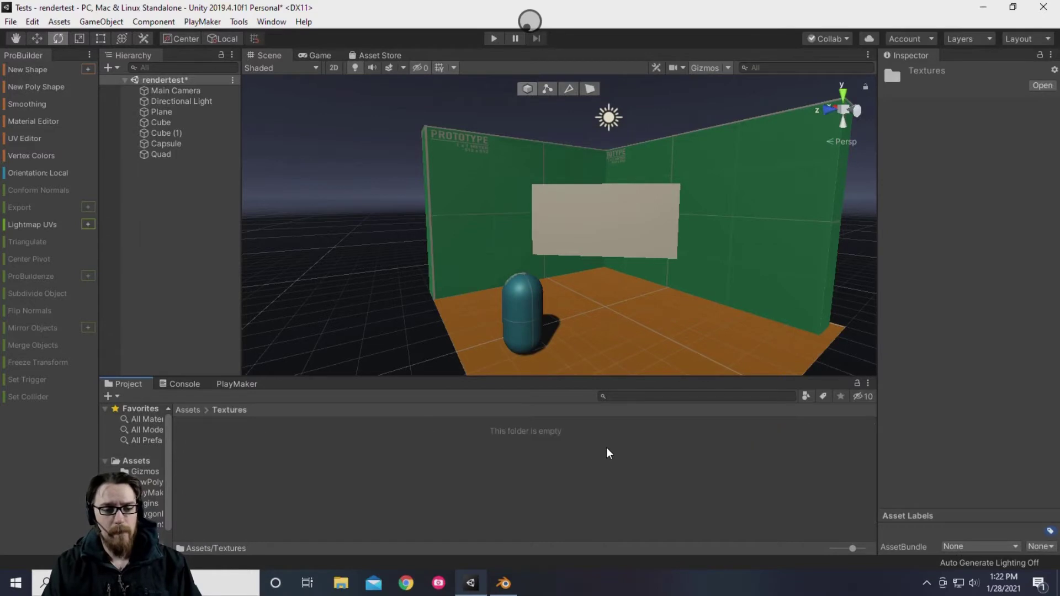
# - Create a Render Texture inside Textures with the default name New Render Texture
pyautogui.rightClick(368, 457)
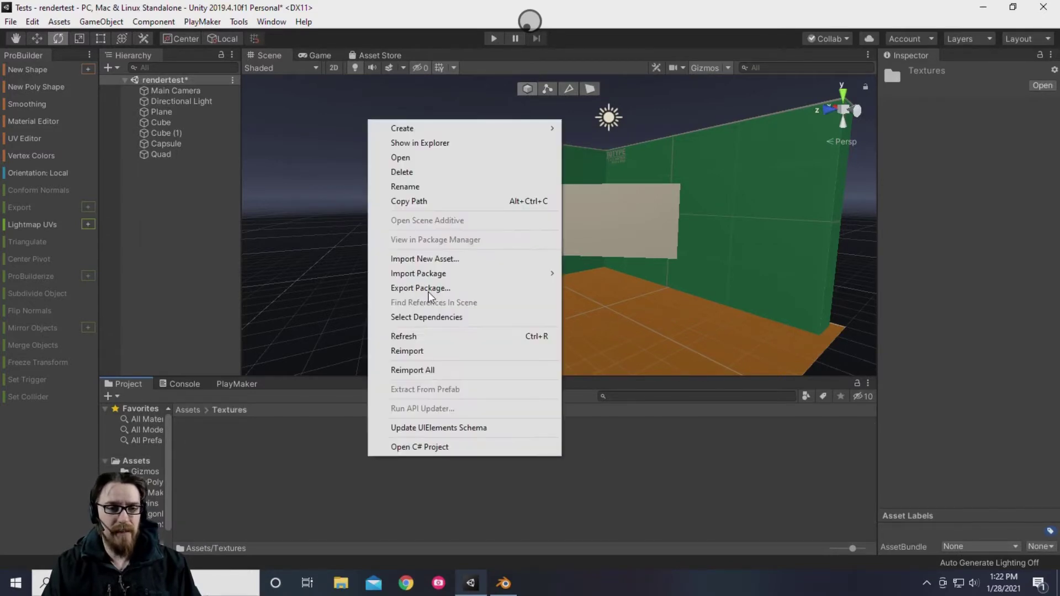
pyautogui.moveTo(422, 131)
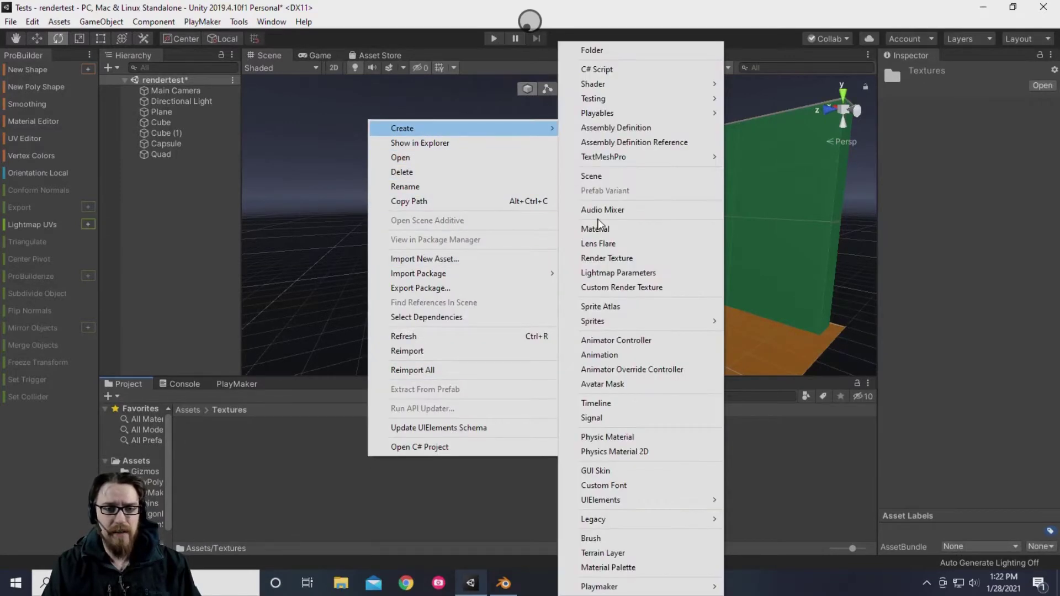
pyautogui.click(649, 259)
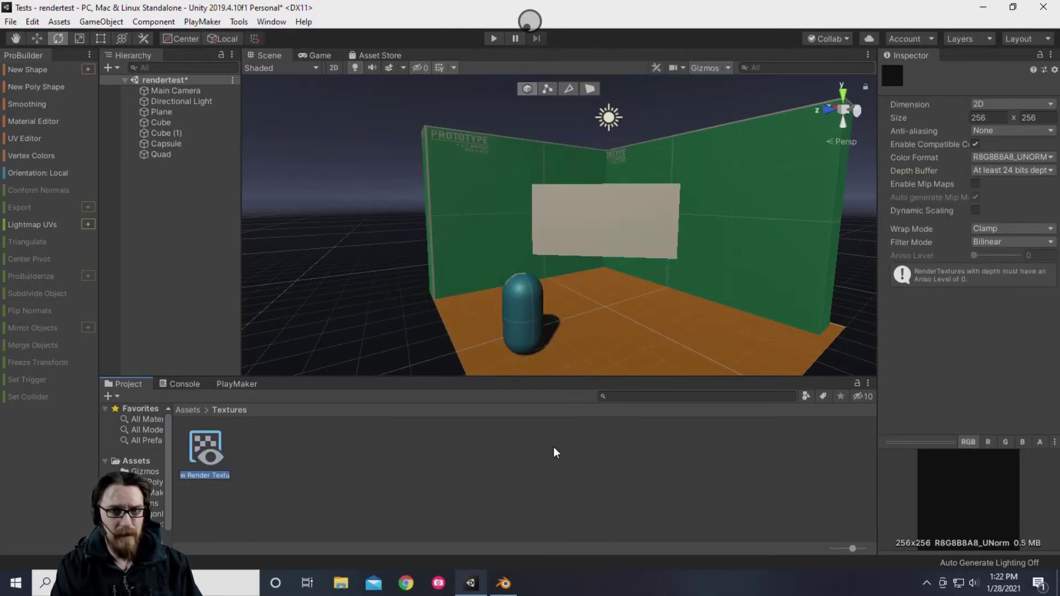
pyautogui.press('Return')
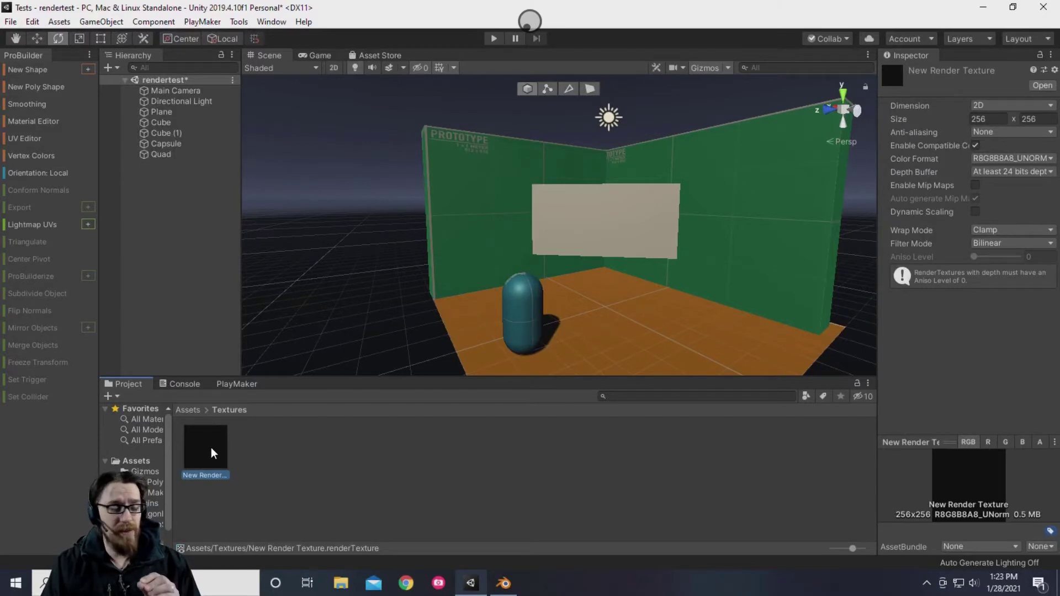
# - Drop New Render Texture onto the wall quad, then inspect the generated New Render Texture material
pyautogui.moveTo(212, 455); pyautogui.dragTo(571, 221)
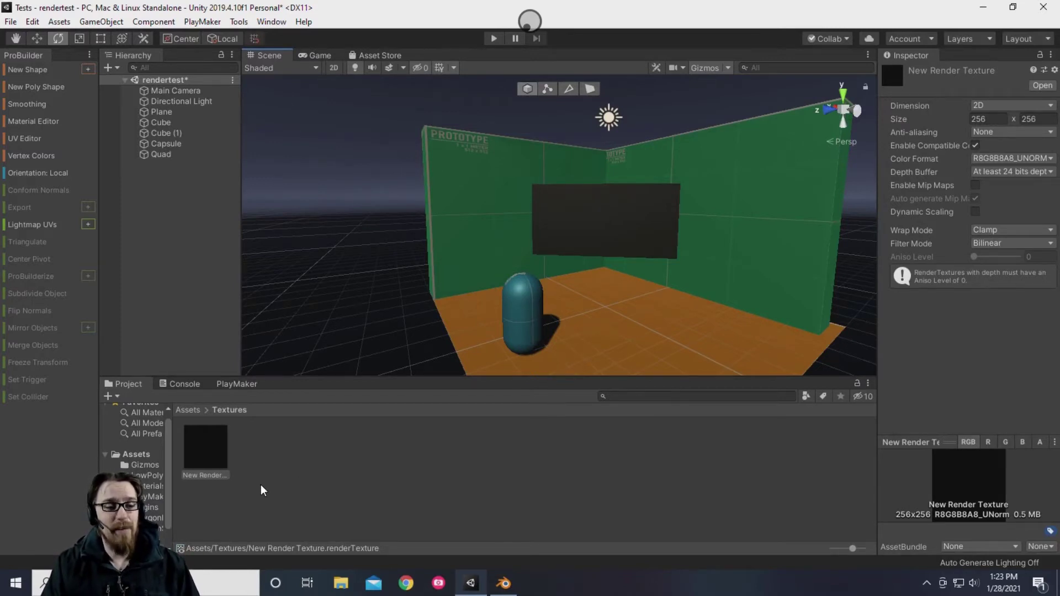
pyautogui.click(150, 489)
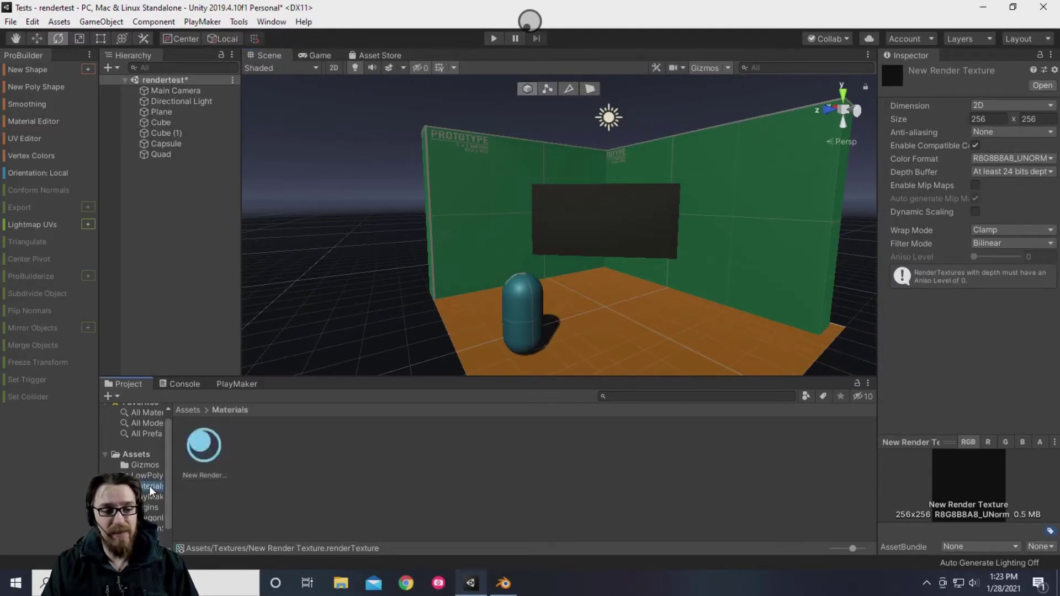
pyautogui.click(211, 443)
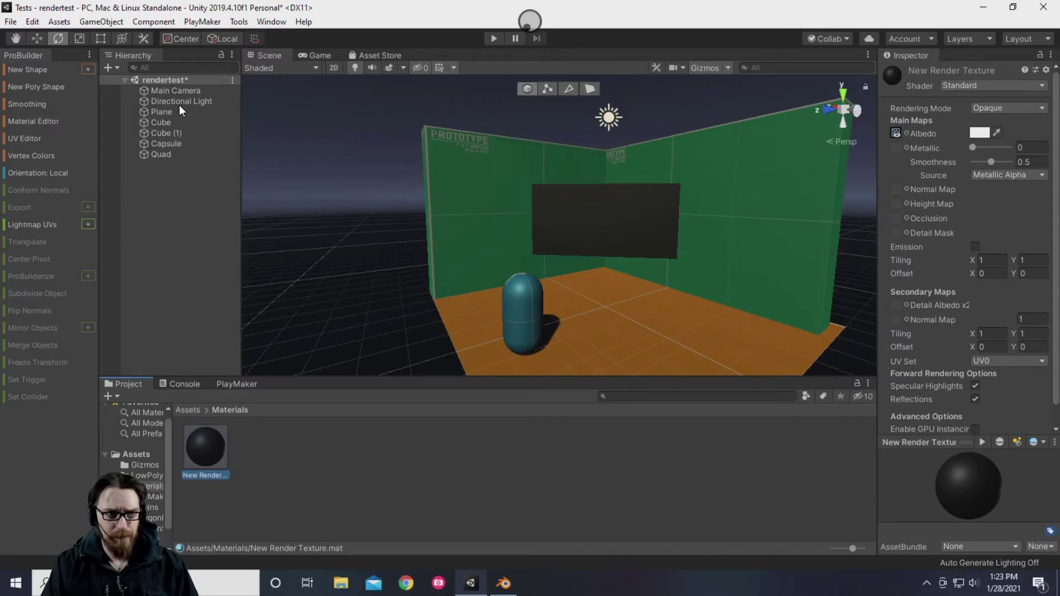
# - Assign New Render Texture as the Main Camera's Target Texture, then delete it back to None
pyautogui.click(185, 92)
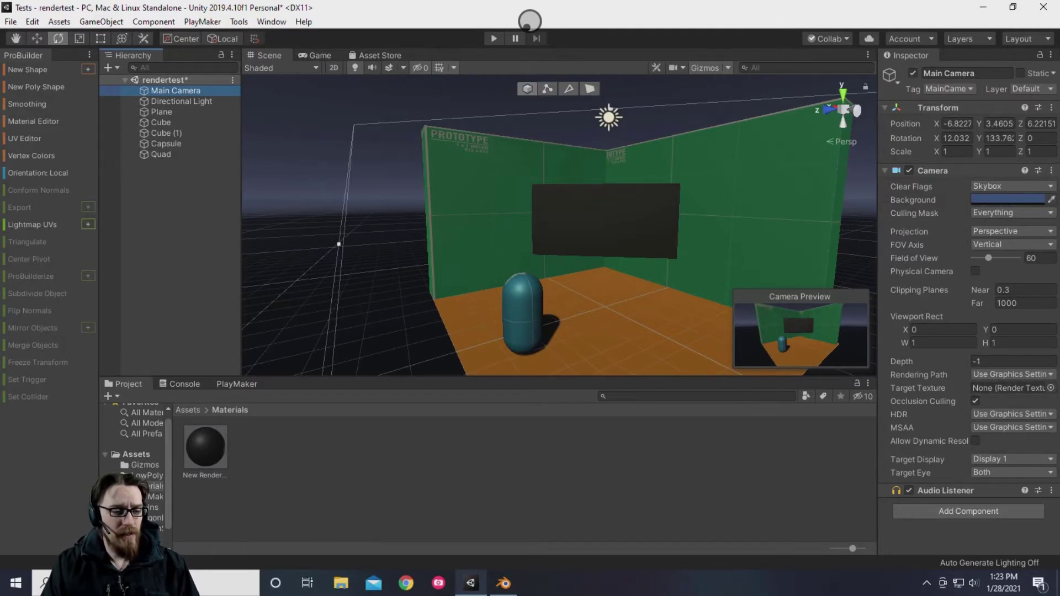
pyautogui.click(145, 528)
pyautogui.moveTo(208, 457); pyautogui.dragTo(983, 390)
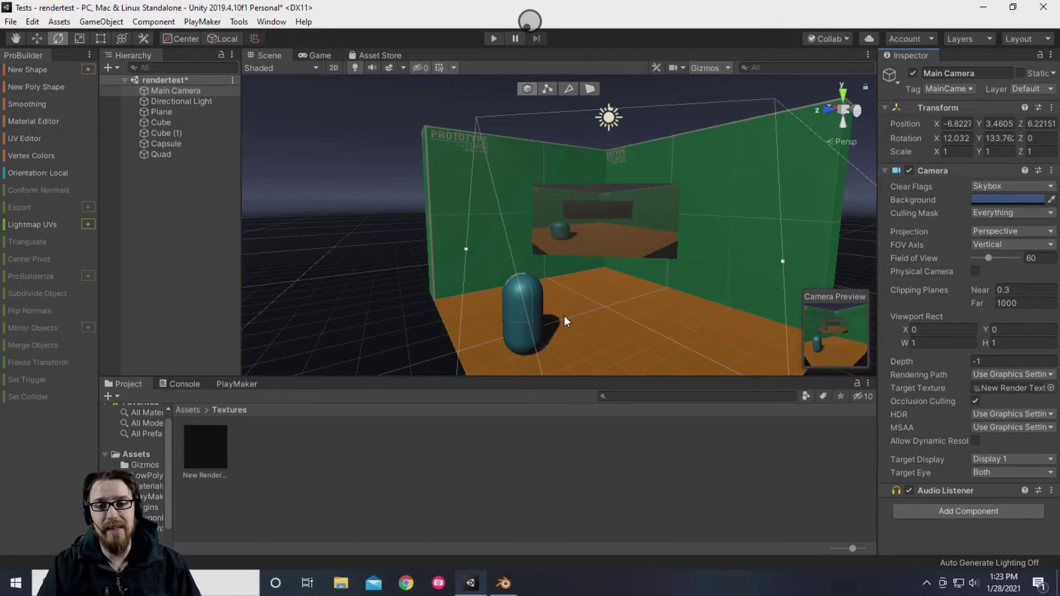
pyautogui.click(980, 389)
pyautogui.press('Delete')
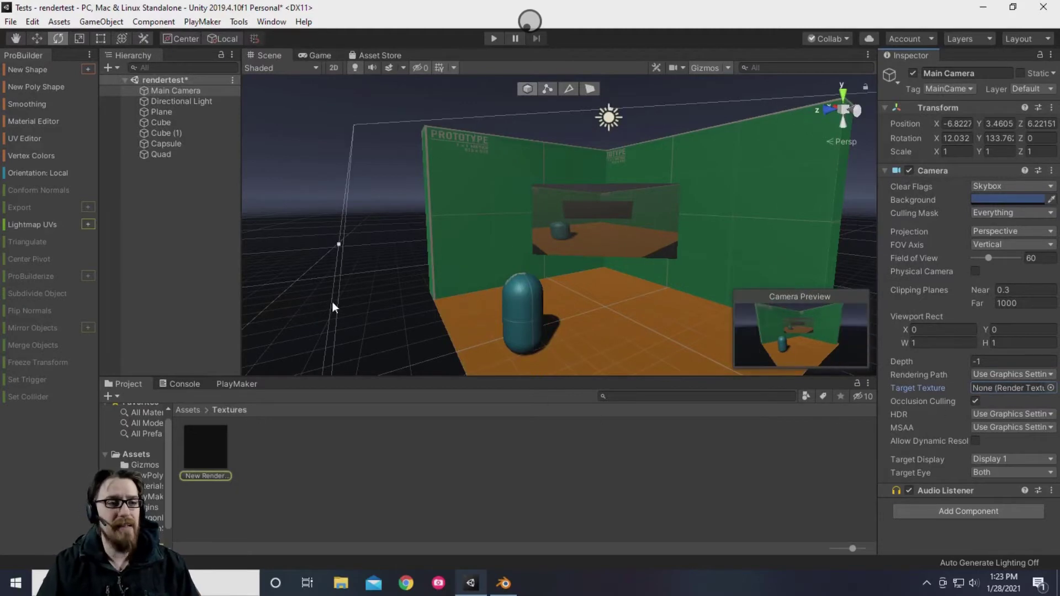
# - Add a new Camera object to the scene
pyautogui.click(167, 197)
pyautogui.rightClick(165, 182)
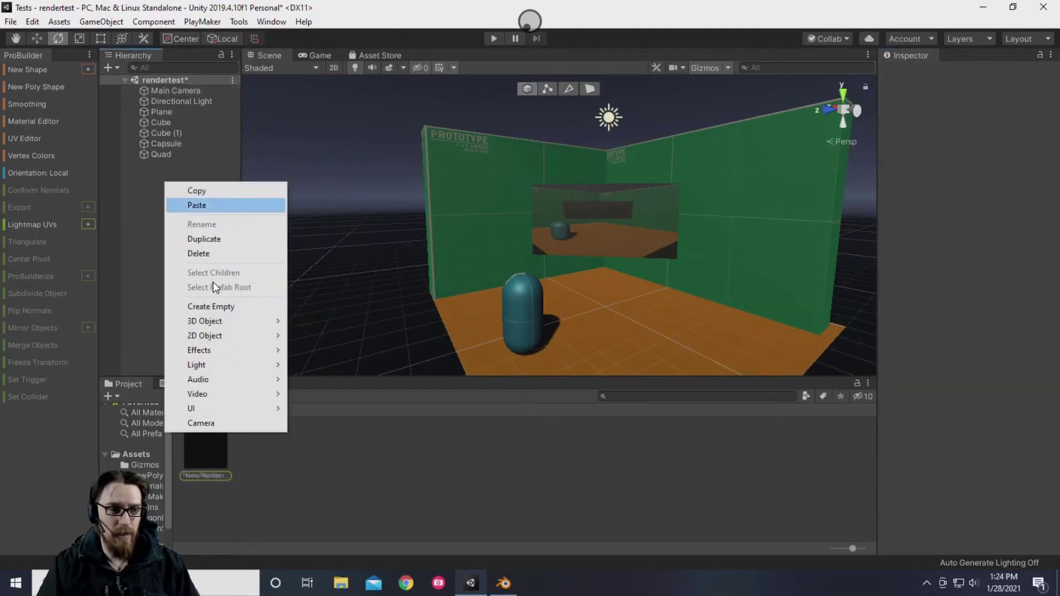
pyautogui.moveTo(225, 319)
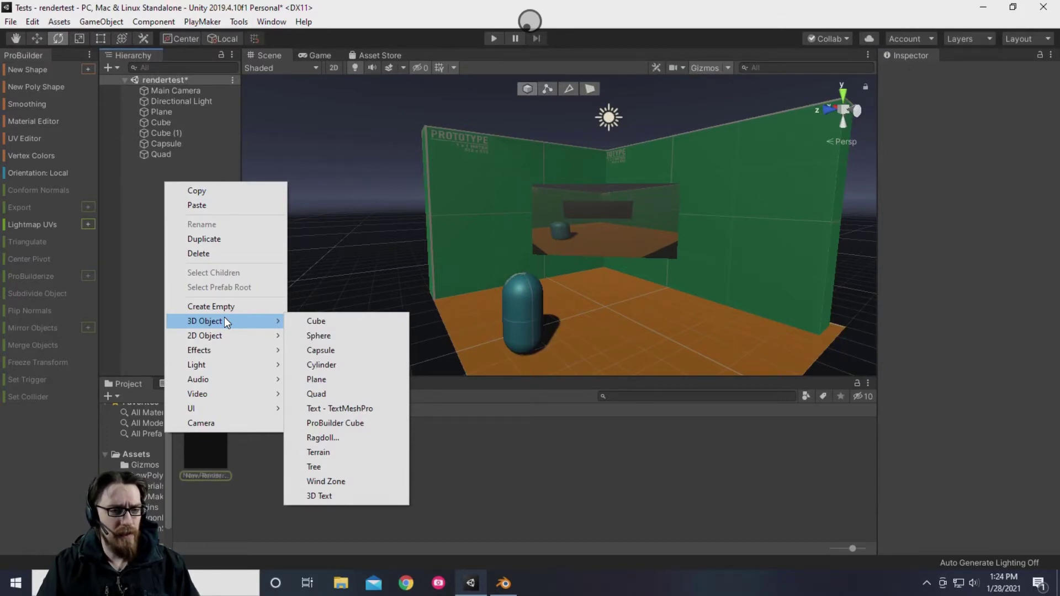
pyautogui.click(207, 424)
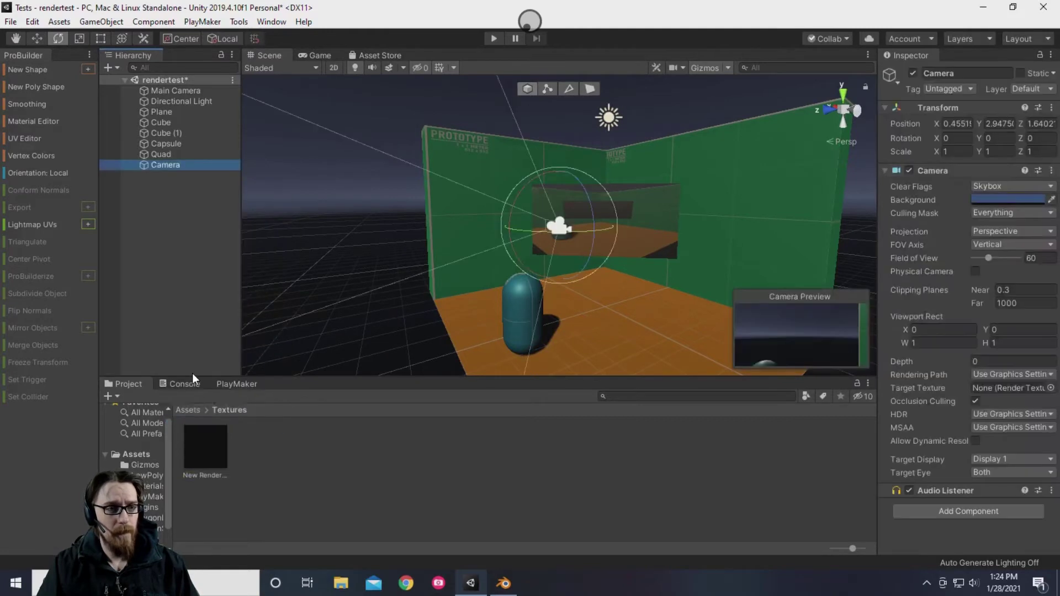
# - Zero the new camera's X, Y and Z position and reset its rotation to 0
pyautogui.click(956, 124)
pyautogui.write('0')
pyautogui.press('Tab')
pyautogui.write('0')
pyautogui.press('Tab')
pyautogui.write('0')
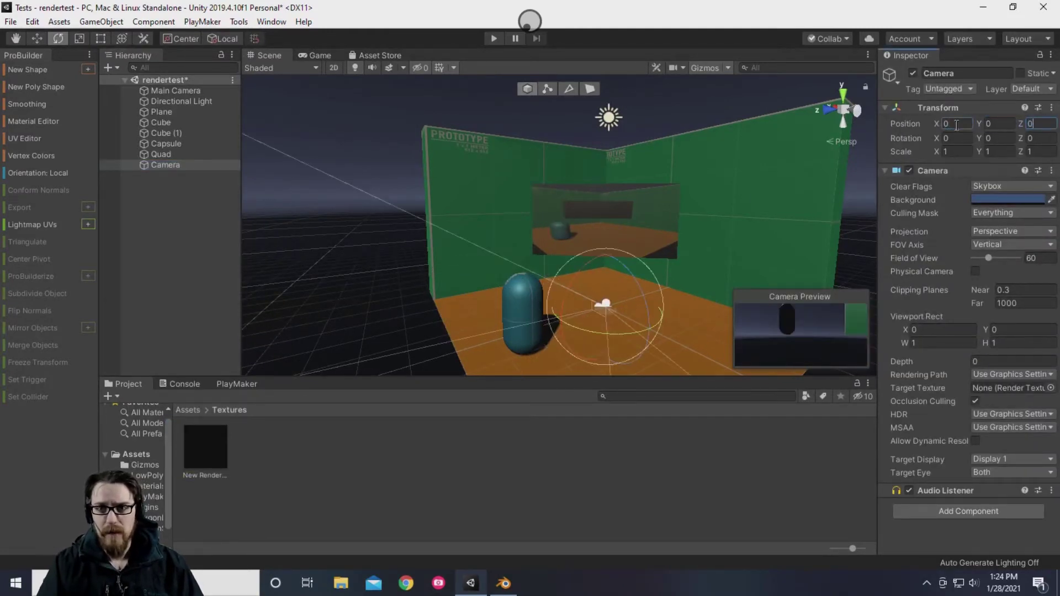
pyautogui.click(999, 138)
pyautogui.write('10')
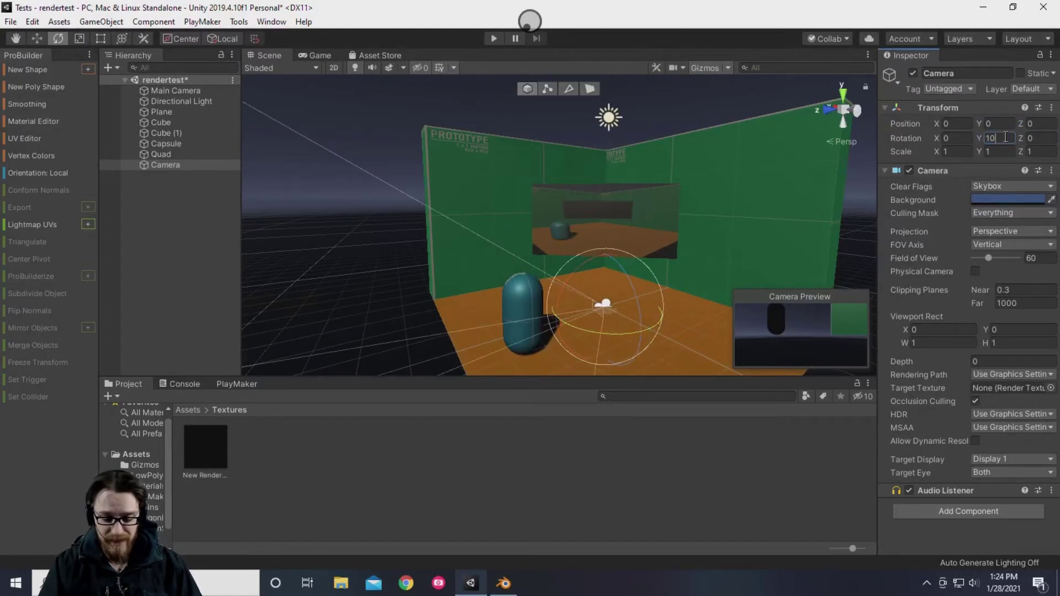
pyautogui.press('Return')
pyautogui.write('0')
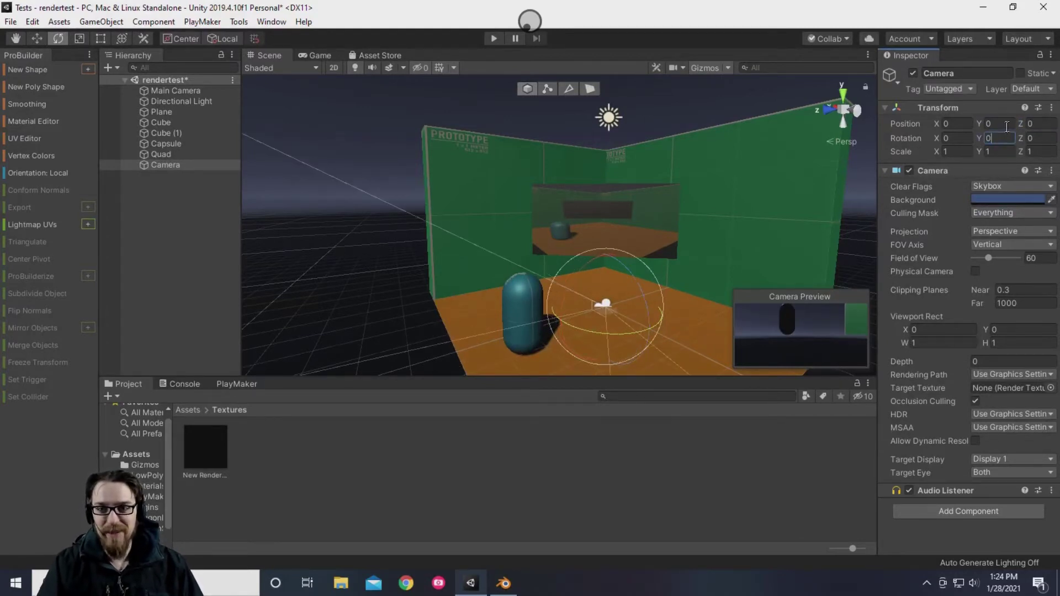
# - Raise the camera to Y 10, tilt it 90 to face down, and switch to Top view
pyautogui.click(1002, 124)
pyautogui.write('10')
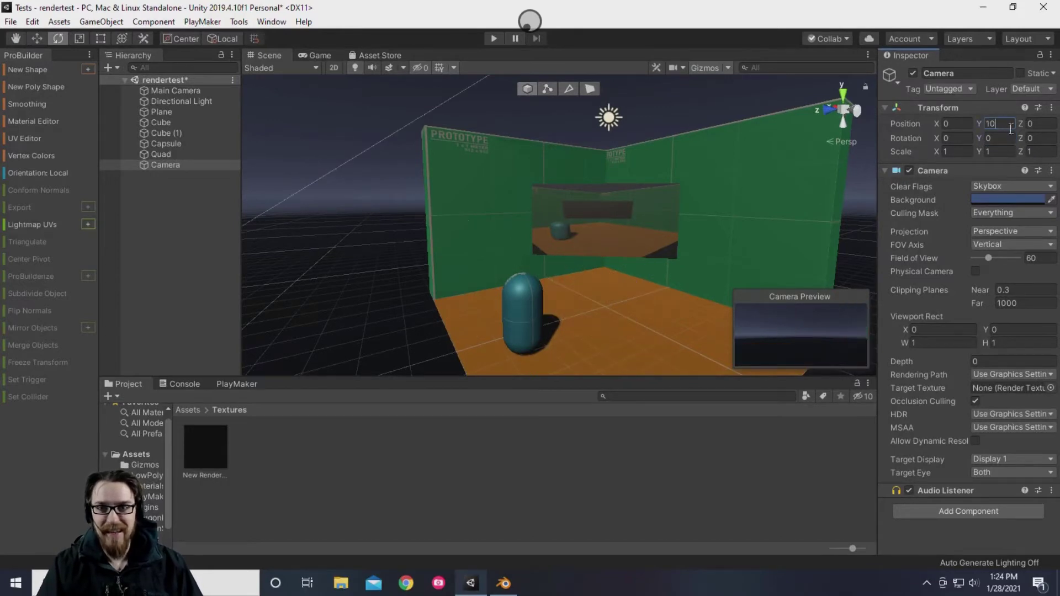
pyautogui.click(1011, 136)
pyautogui.write('90')
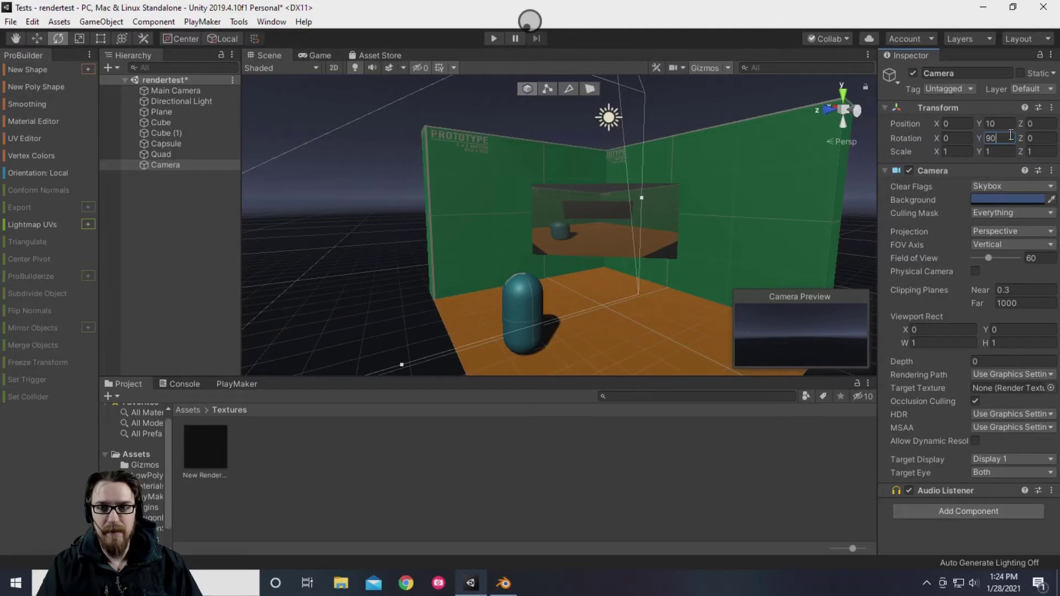
pyautogui.press('Return')
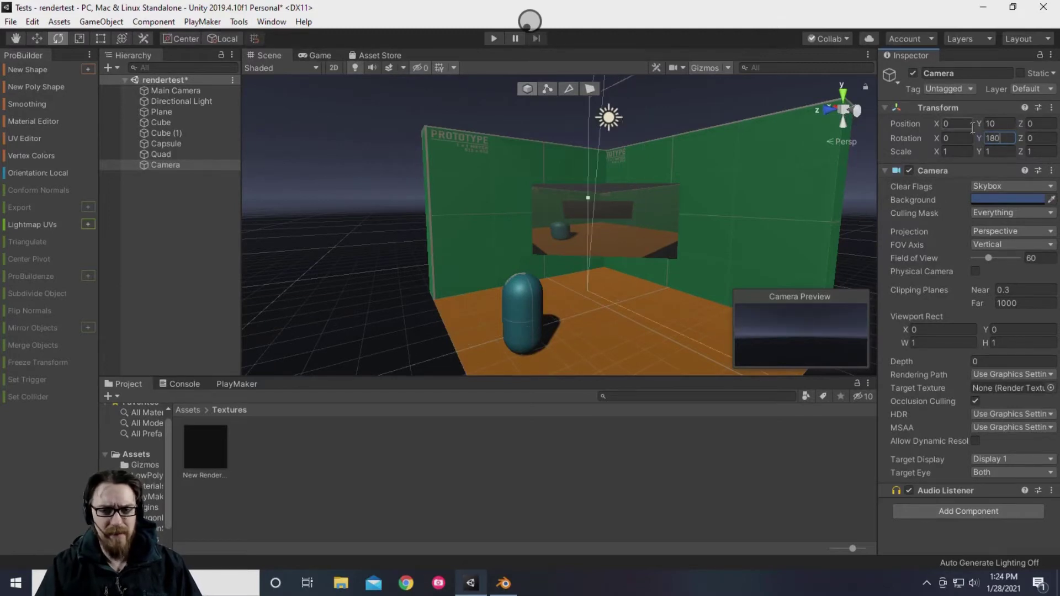
pyautogui.click(844, 93)
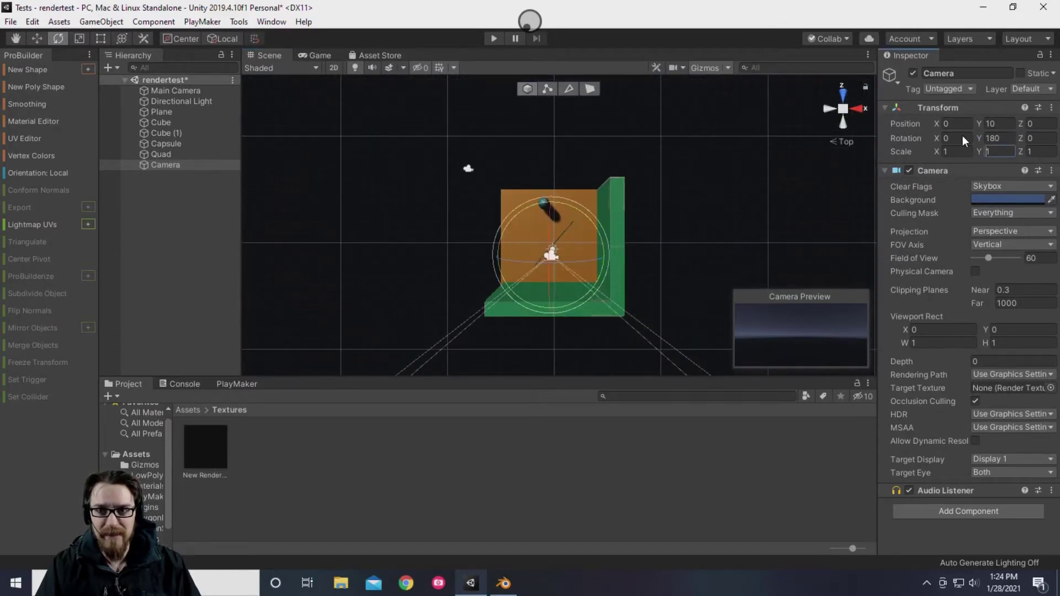
pyautogui.write('0')
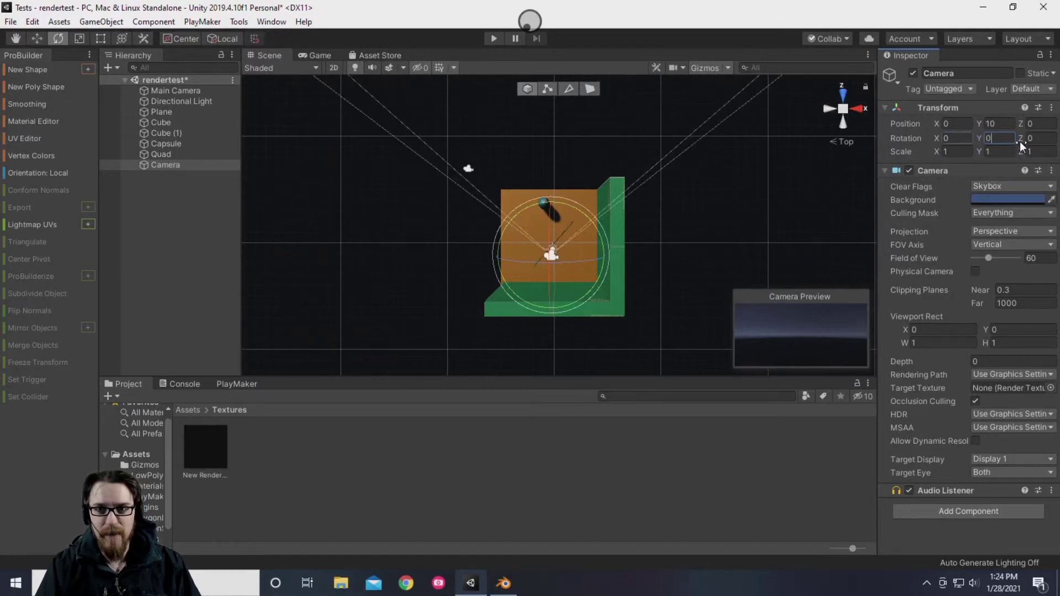
pyautogui.write('90')
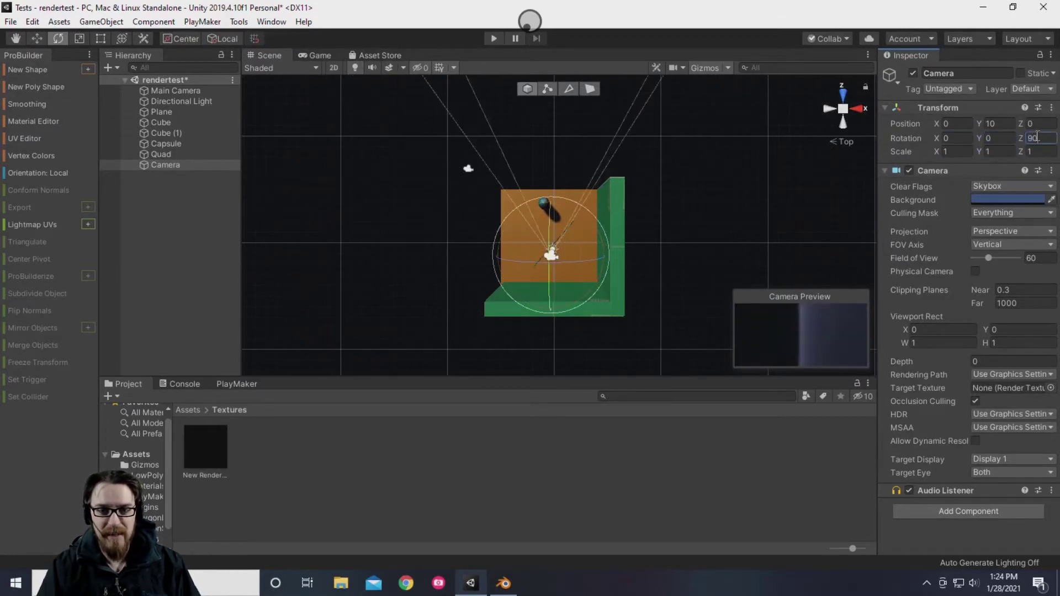
pyautogui.write('0')
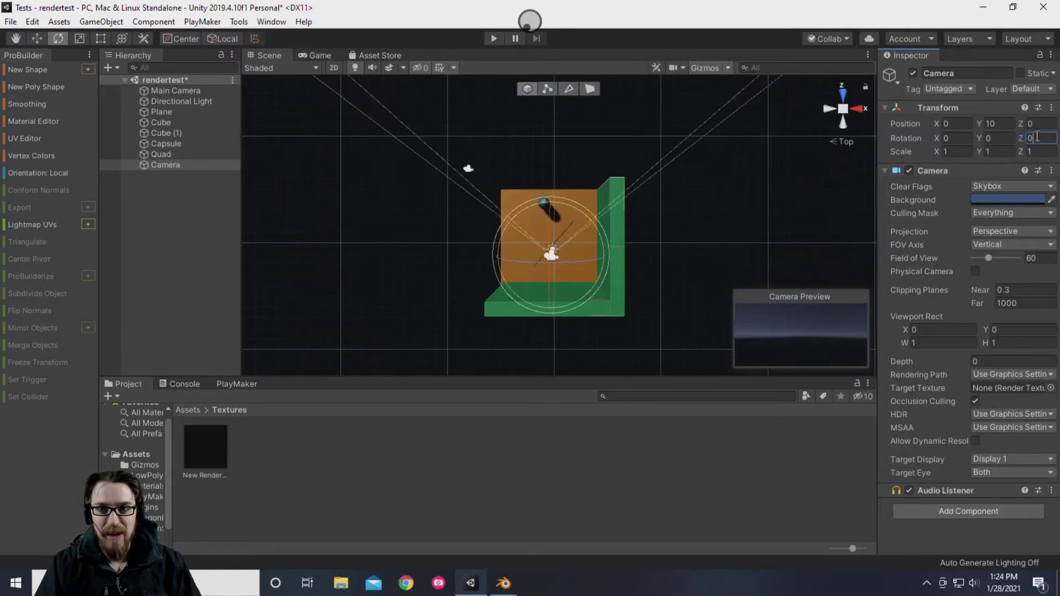
pyautogui.write('90')
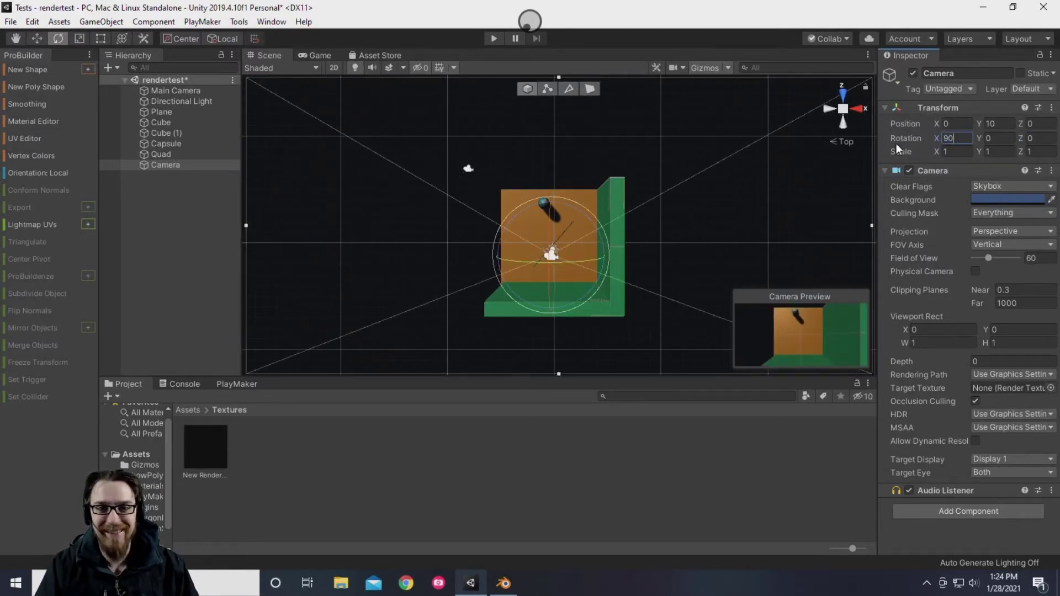
# - Rename Camera to RenderCamera and set New Render Texture as its Target Texture
pyautogui.click(843, 93)
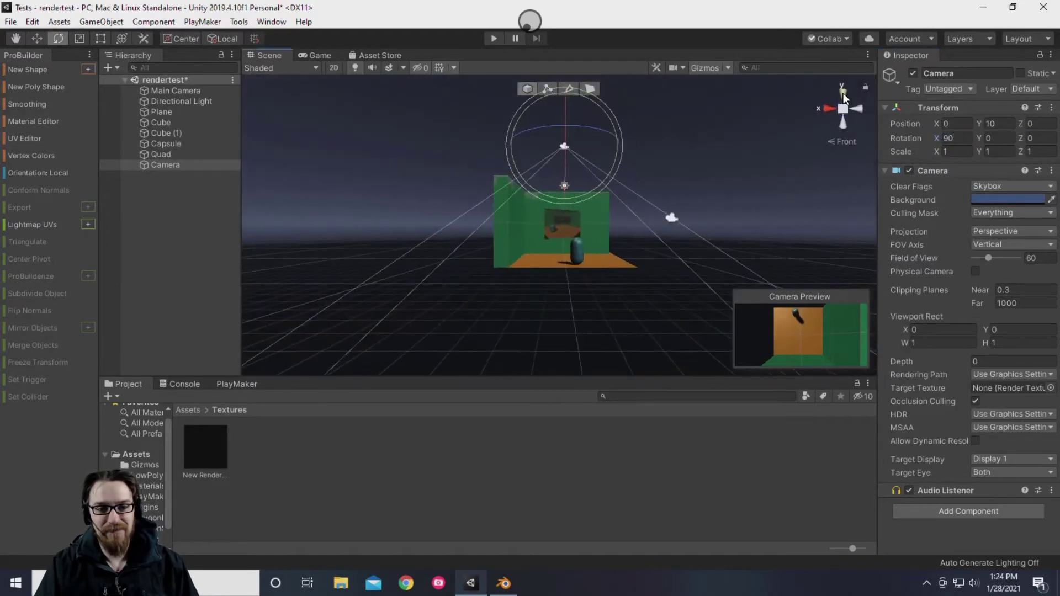
pyautogui.keyDown('alt'); pyautogui.moveTo(776, 218); pyautogui.dragTo(627, 229); pyautogui.keyUp('alt')
pyautogui.scroll(10, 628, 223)
pyautogui.scroll(5, 629, 229)
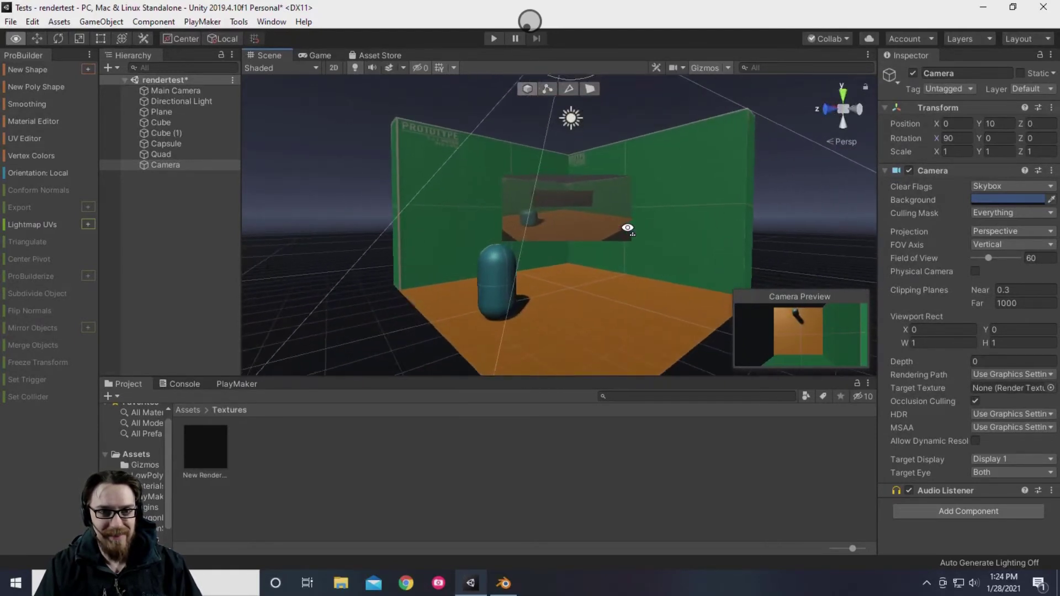
pyautogui.click(175, 168)
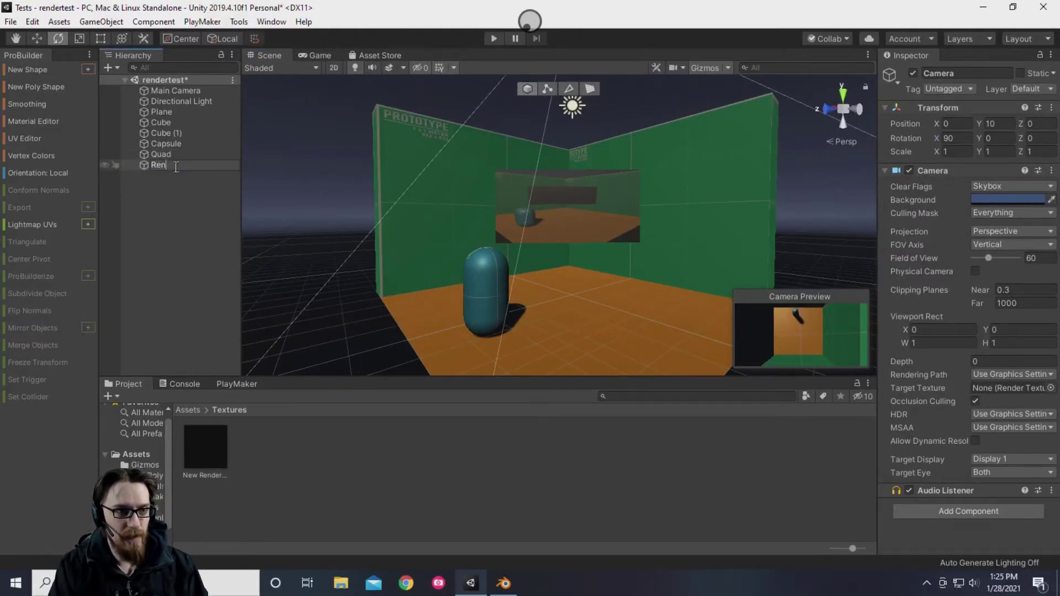
pyautogui.write('RenderCamera')
pyautogui.press('Return')
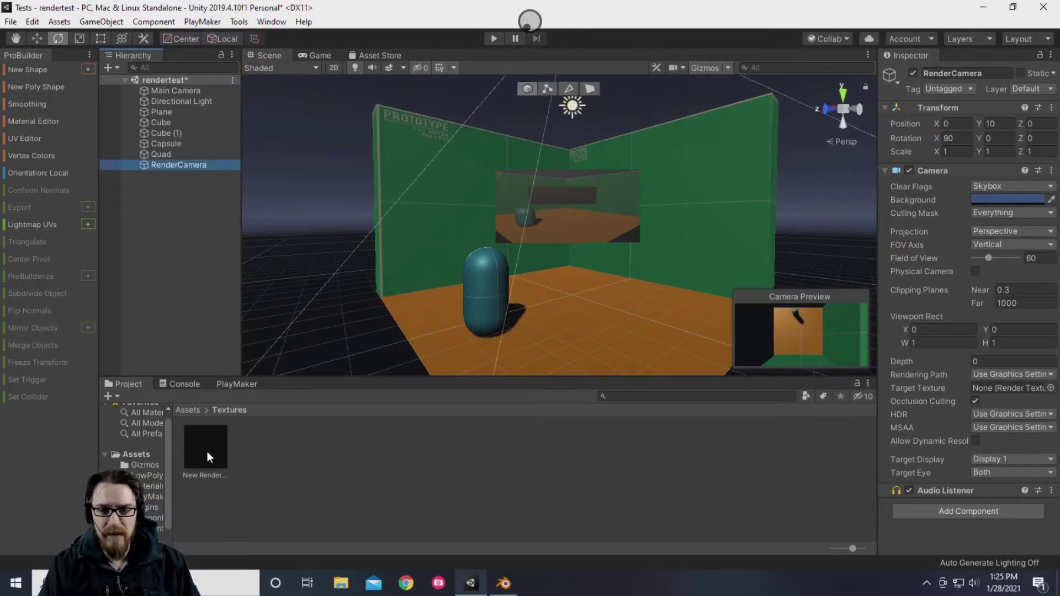
pyautogui.moveTo(207, 452); pyautogui.dragTo(982, 389)
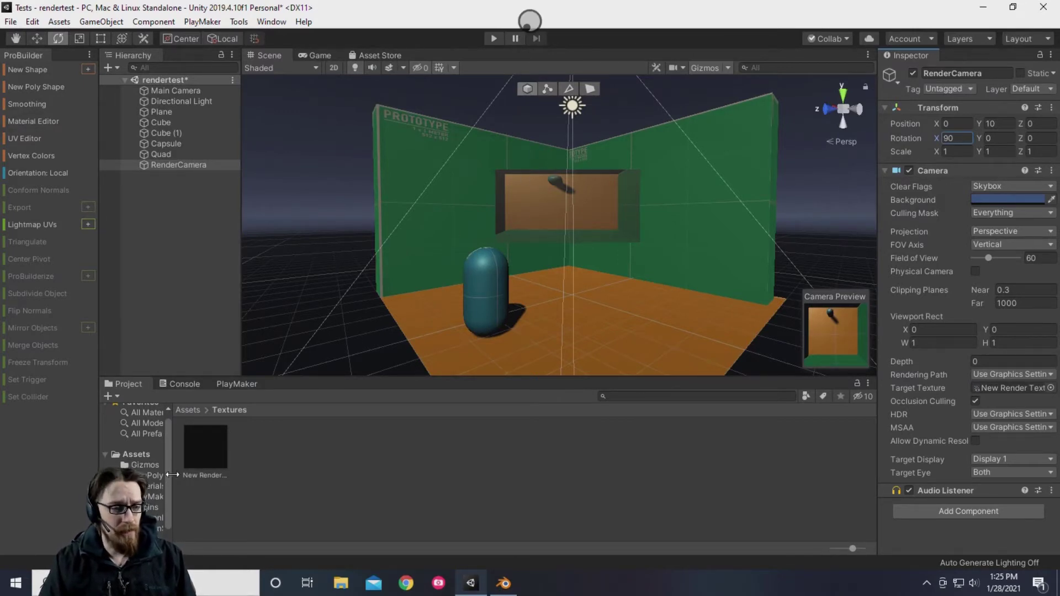
# - Open Demo_Interior from PolygonSciFiSpace > Scenes, saving the rendertest scene when prompted
pyautogui.moveTo(173, 477); pyautogui.dragTo(254, 492)
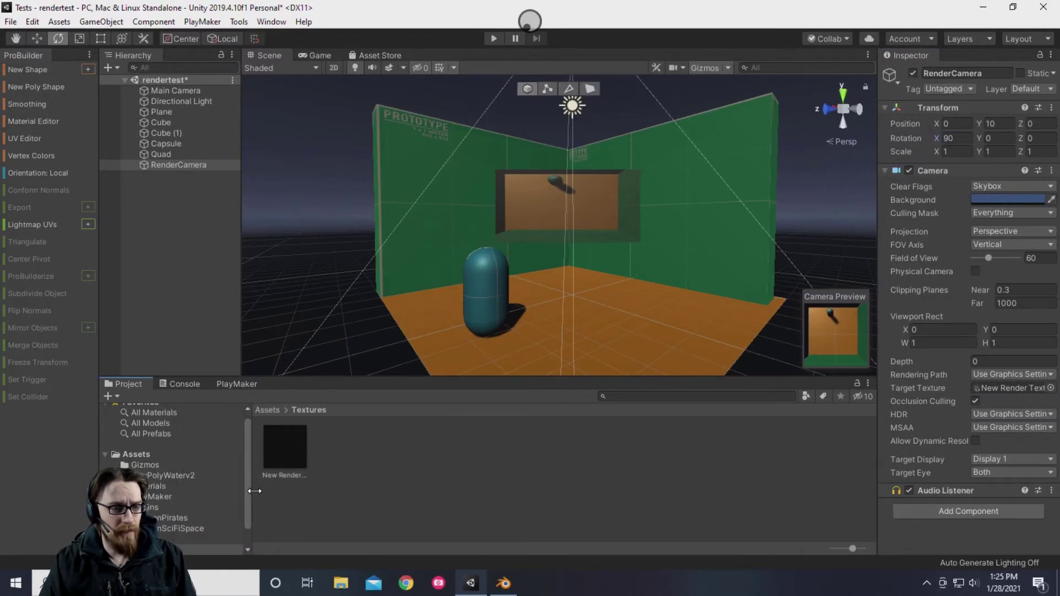
pyautogui.click(177, 527)
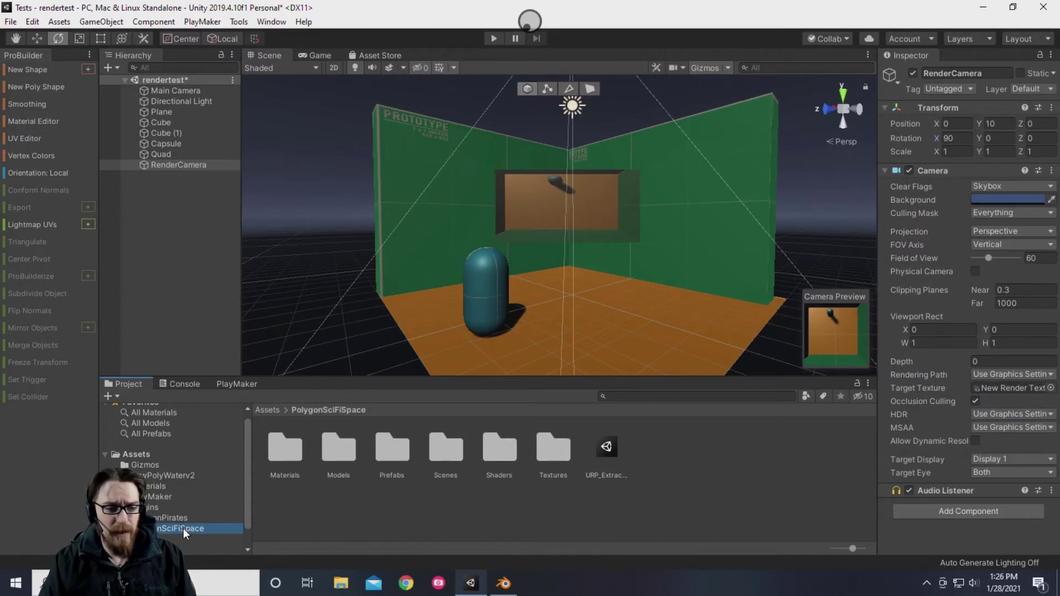
pyautogui.doubleClick(447, 451)
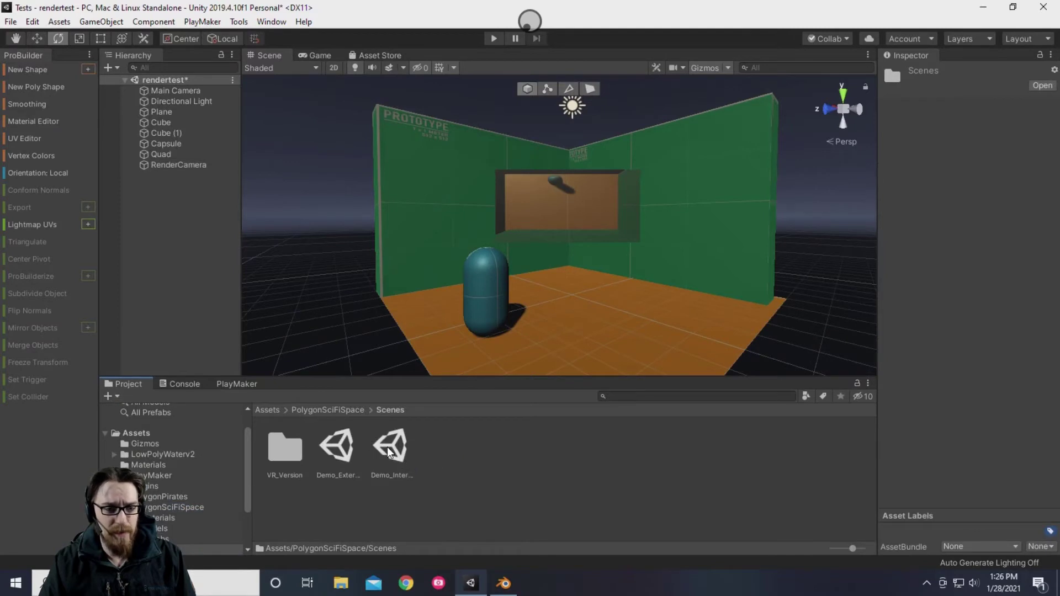
pyautogui.doubleClick(393, 452)
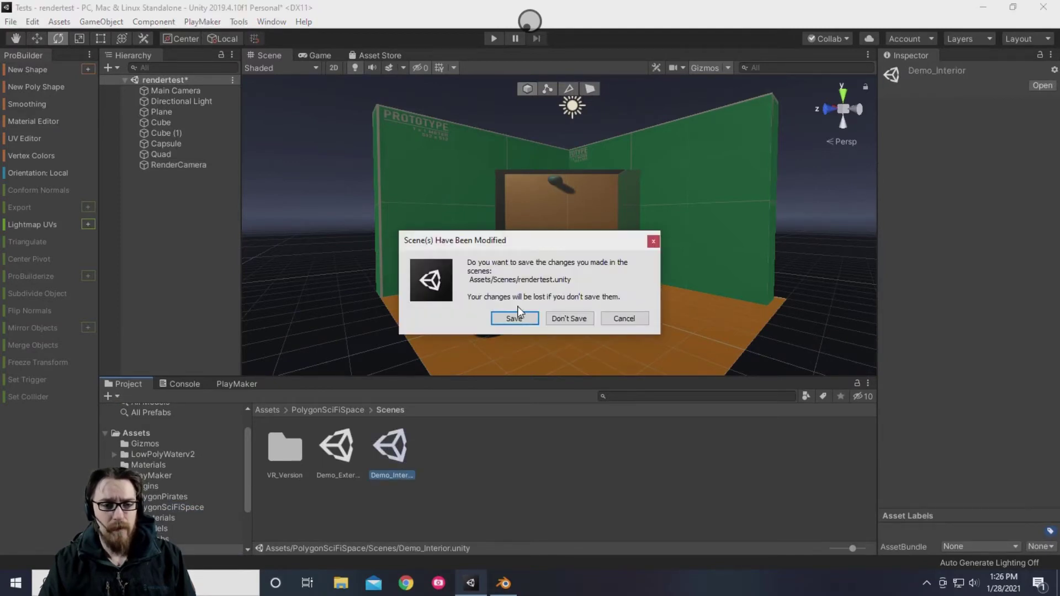
pyautogui.click(515, 318)
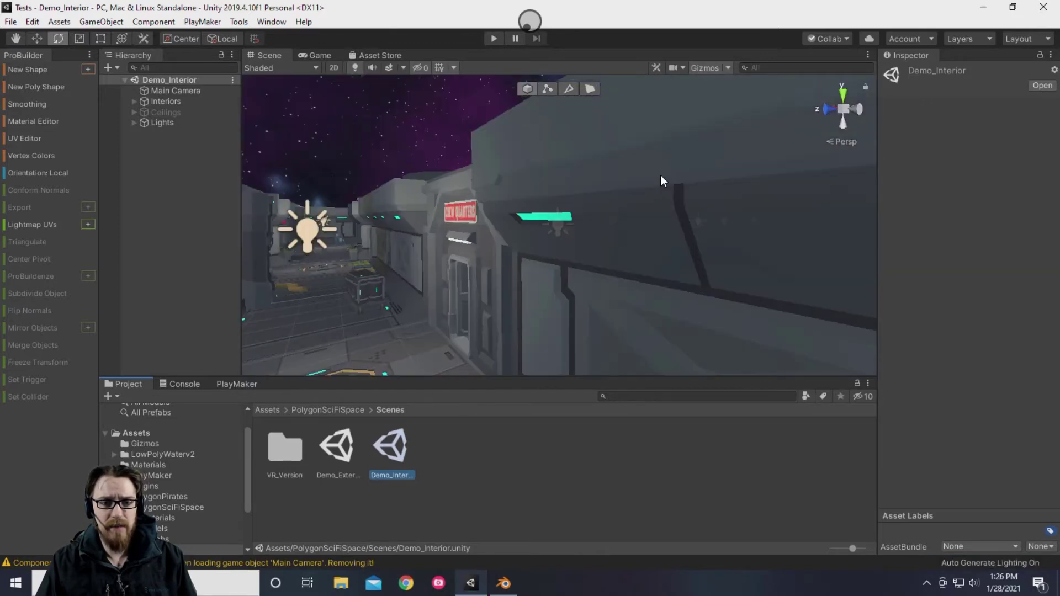
# - Zoom and fly the Scene view over the Demo_Interior level to the bridge consoles
pyautogui.scroll(5, 609, 228)
pyautogui.keyDown('alt'); pyautogui.moveTo(542, 276); pyautogui.dragTo(662, 298); pyautogui.keyUp('alt')
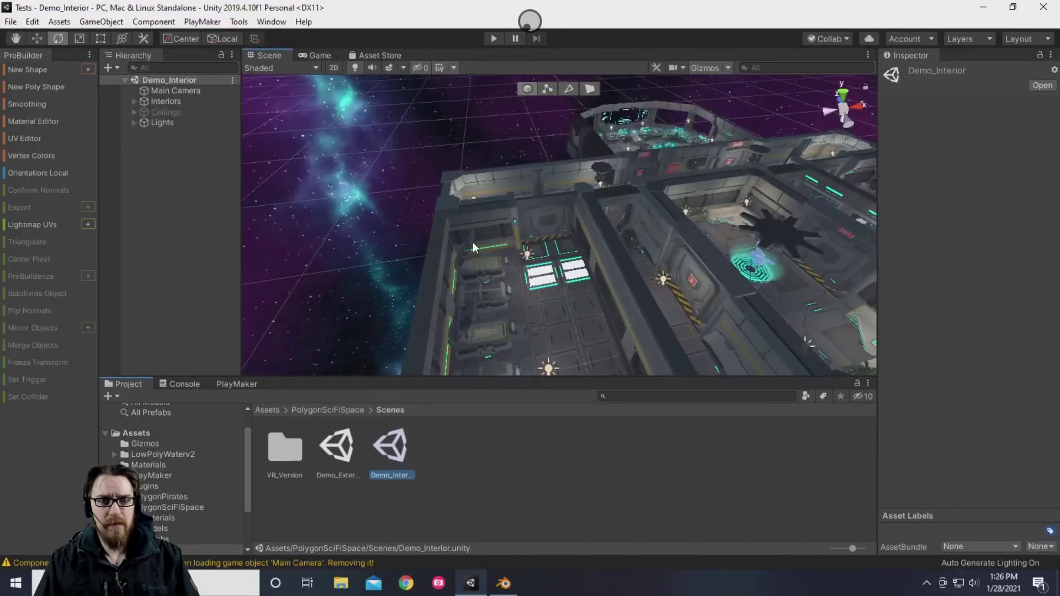
pyautogui.moveTo(624, 226); pyautogui.dragTo(804, 242, button='right')
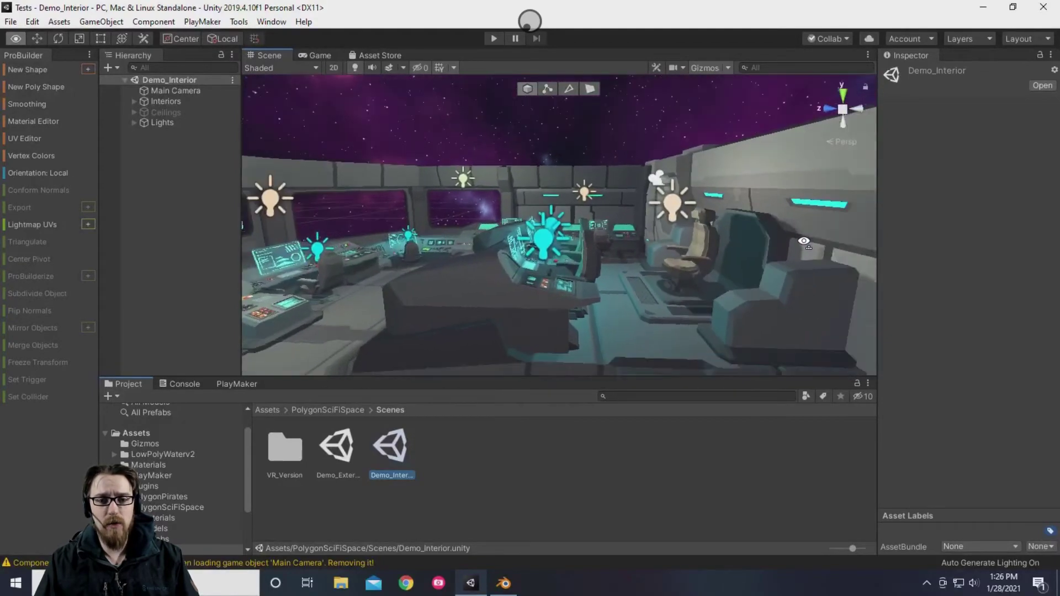
# - Rename the level's Main Camera to RenderCamera and maximize the Scene view
pyautogui.click(651, 177)
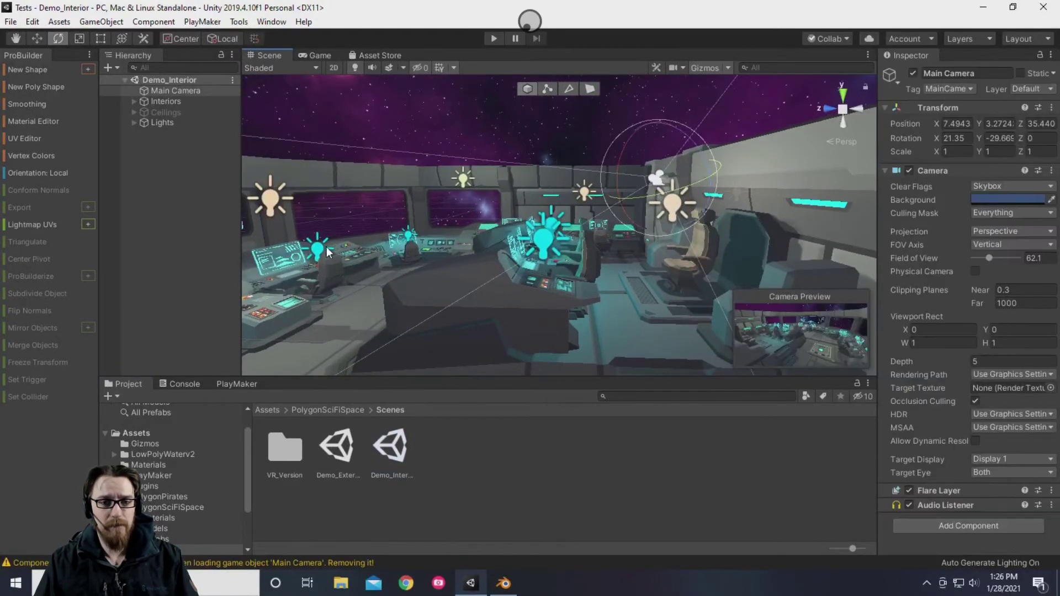
pyautogui.click(203, 90)
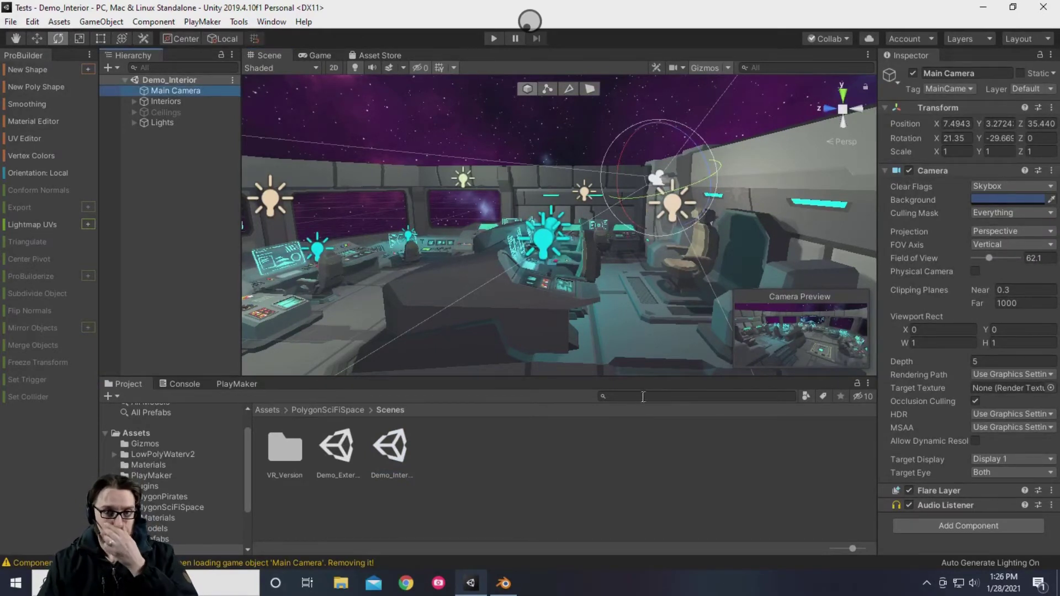
pyautogui.click(204, 90)
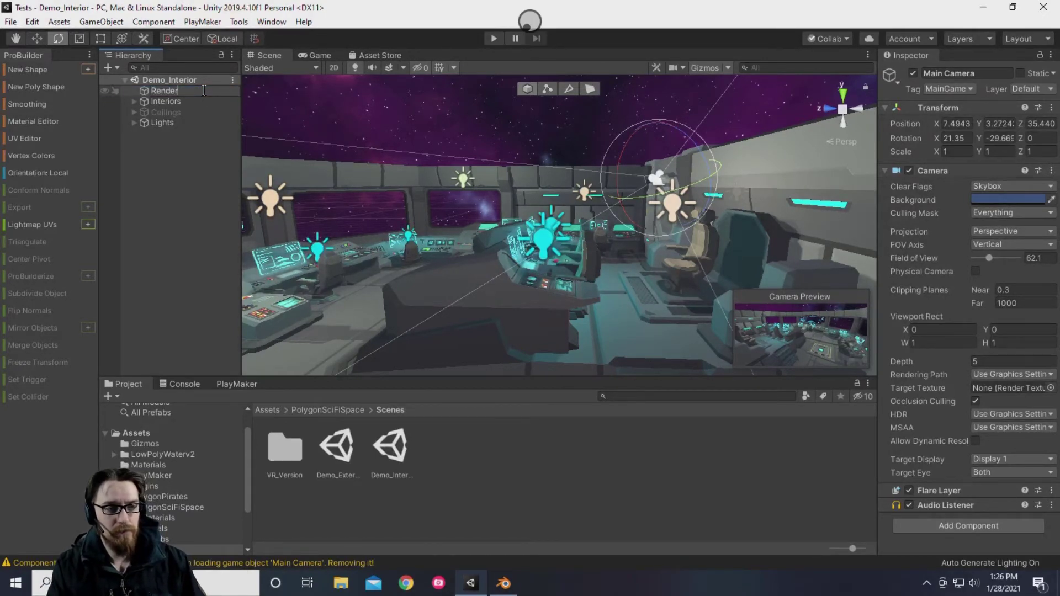
pyautogui.write('RenderCamera')
pyautogui.press('Return')
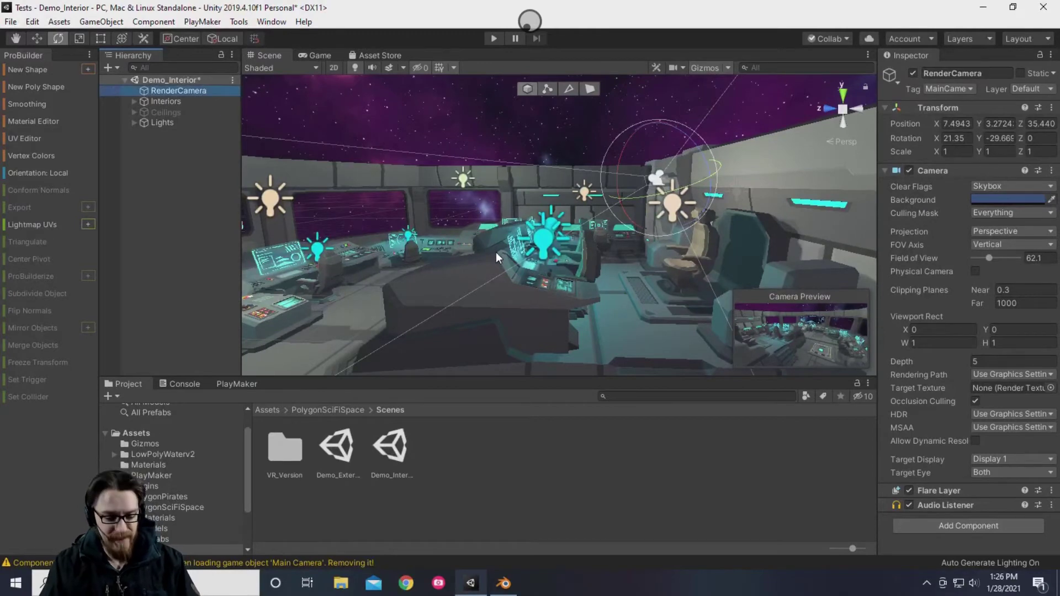
pyautogui.moveTo(497, 252); pyautogui.dragTo(558, 310, button='right')
pyautogui.hotkey('shift', 'space')
# - Select the crew desk wall piece, frame it with F, and orbit to face it
pyautogui.click(603, 305)
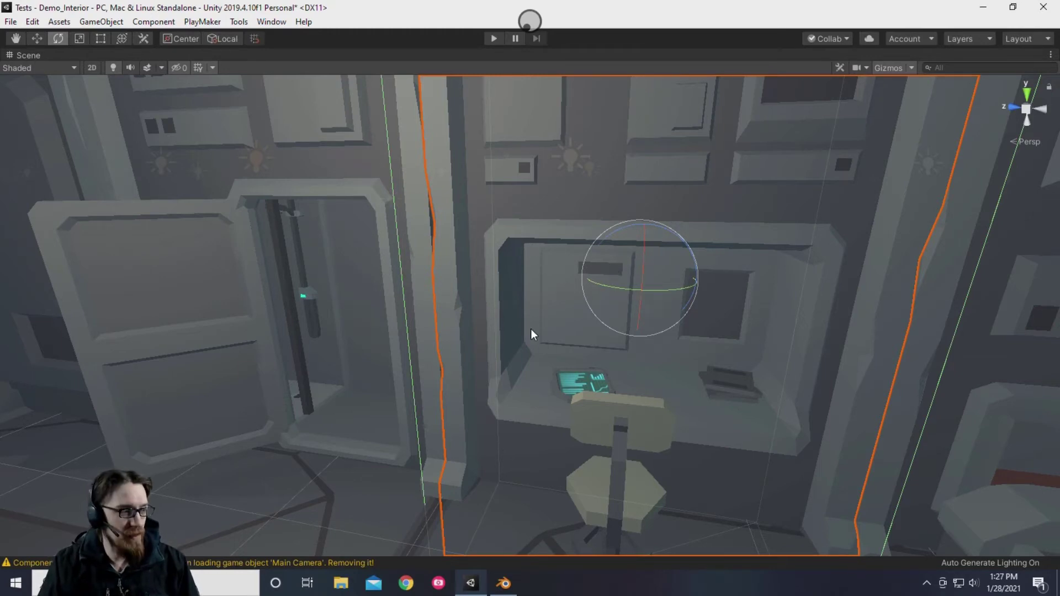
pyautogui.scroll(-6, 590, 312)
pyautogui.press('f')
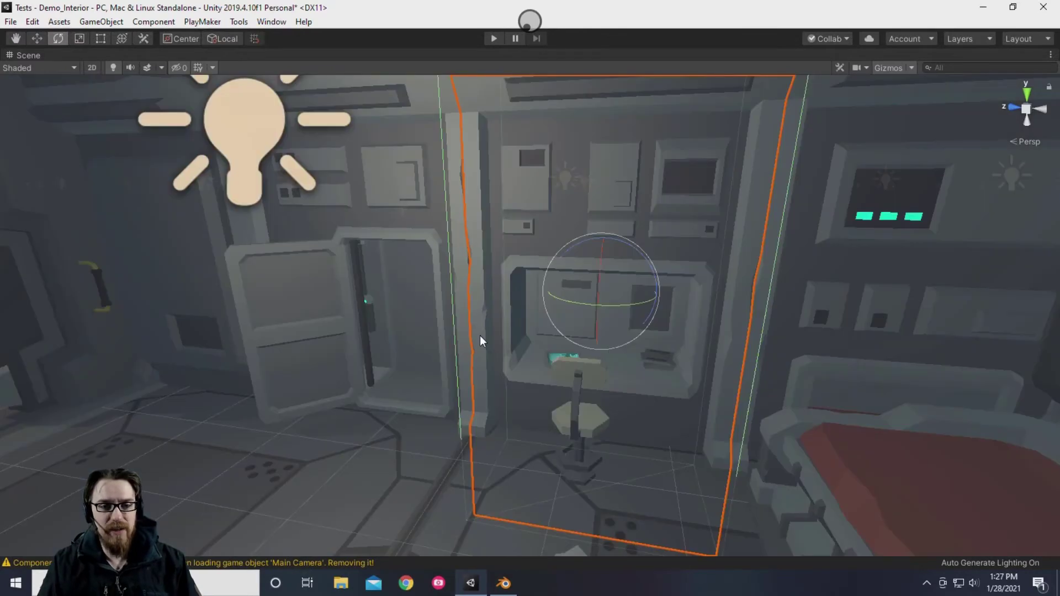
pyautogui.keyDown('alt'); pyautogui.moveTo(476, 340); pyautogui.dragTo(664, 274); pyautogui.keyUp('alt')
pyautogui.keyDown('alt'); pyautogui.moveTo(667, 327); pyautogui.dragTo(541, 357); pyautogui.keyUp('alt')
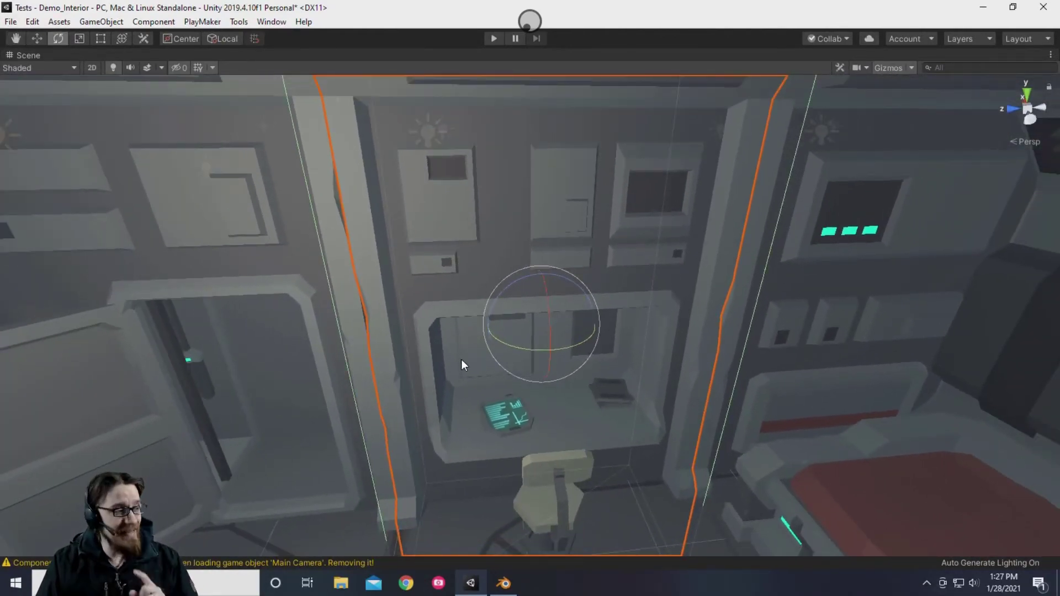
# - Restore the Scene view to normal size and add a new camera to the scene
pyautogui.rightClick(28, 54)
pyautogui.click(69, 62)
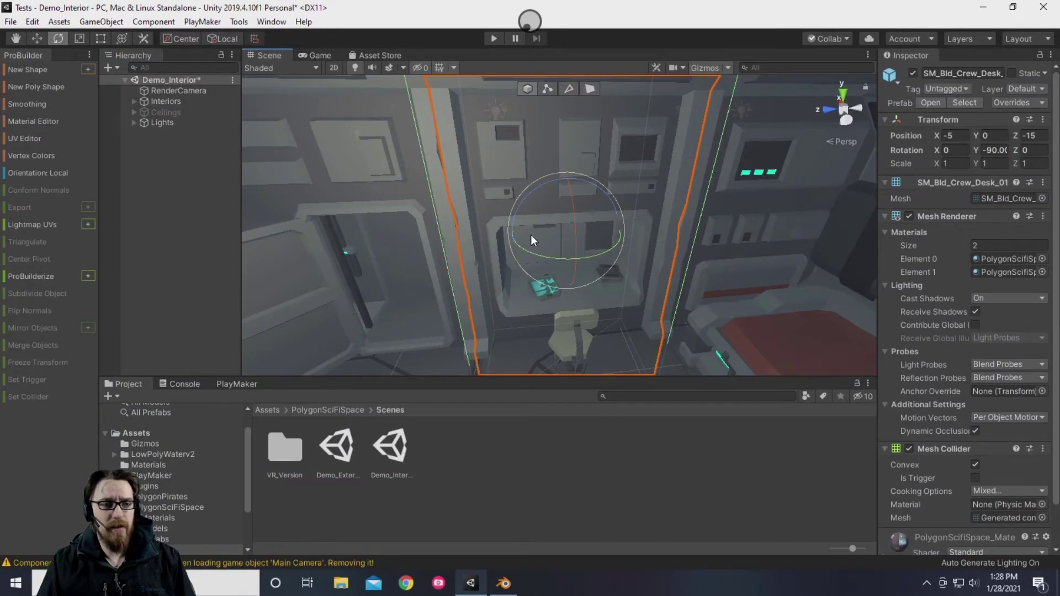
pyautogui.rightClick(163, 170)
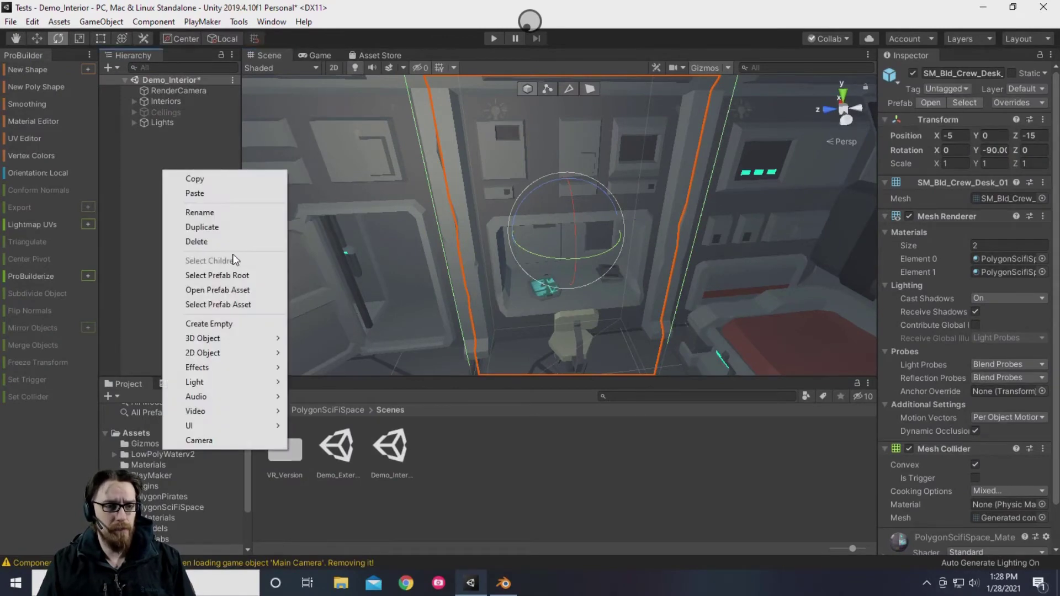
pyautogui.moveTo(218, 338)
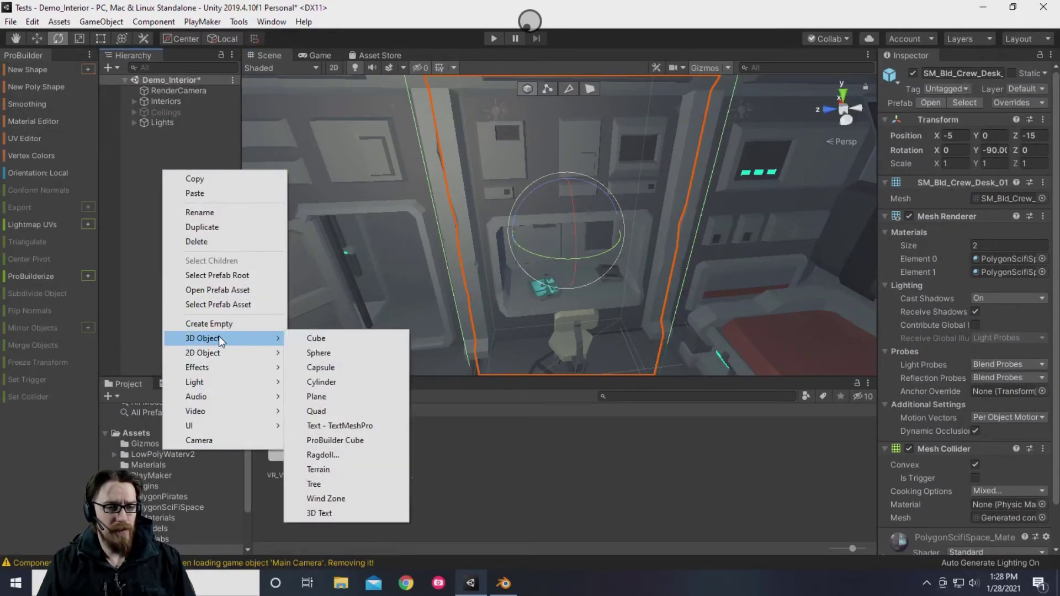
pyautogui.click(207, 444)
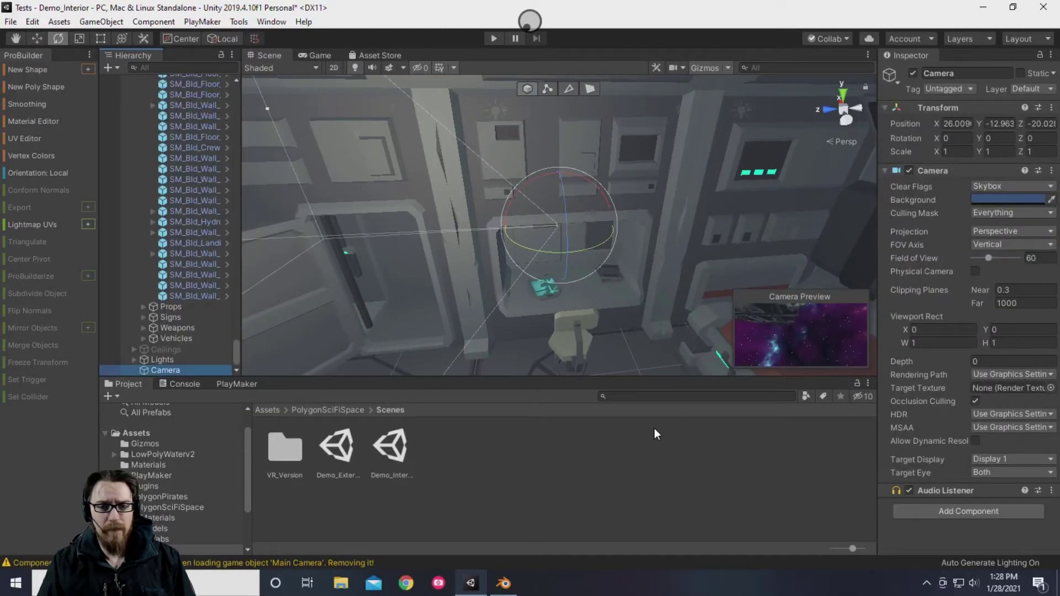
# - Align the new camera with the current console alcove scene view
pyautogui.click(91, 23)
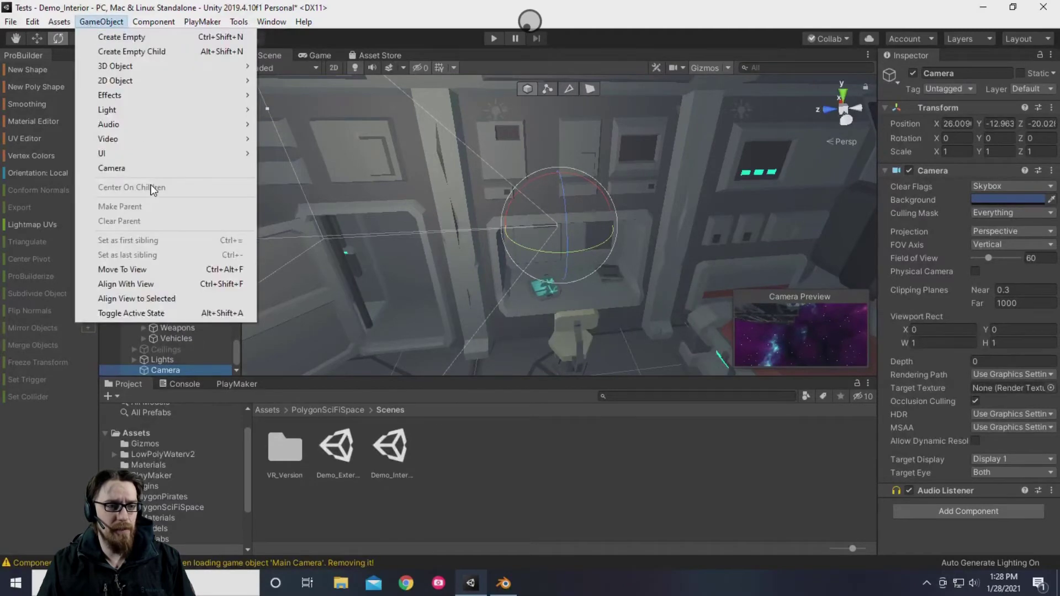
pyautogui.click(140, 274)
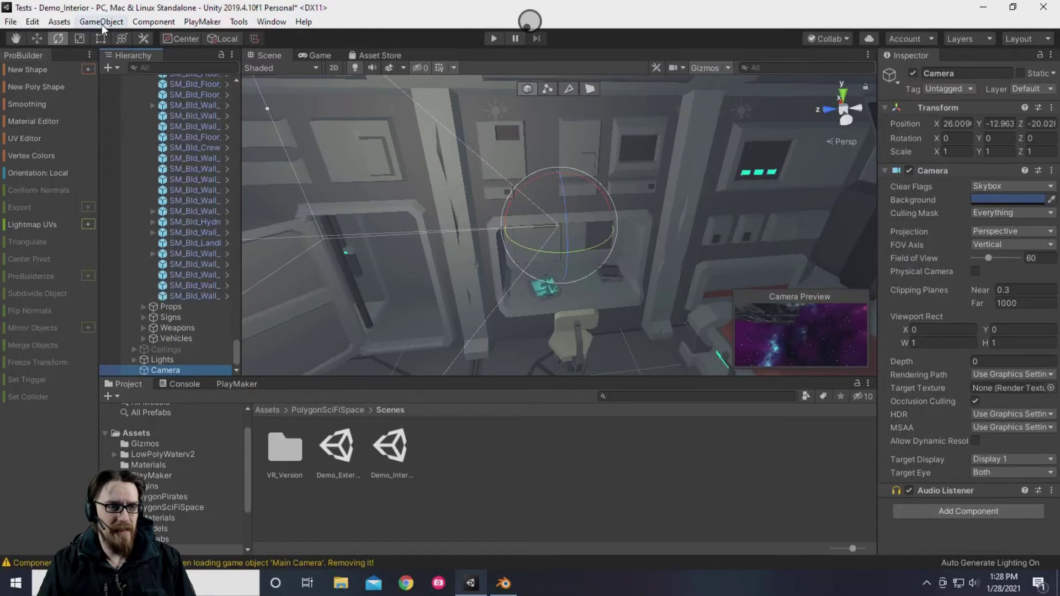
pyautogui.click(102, 23)
pyautogui.click(165, 284)
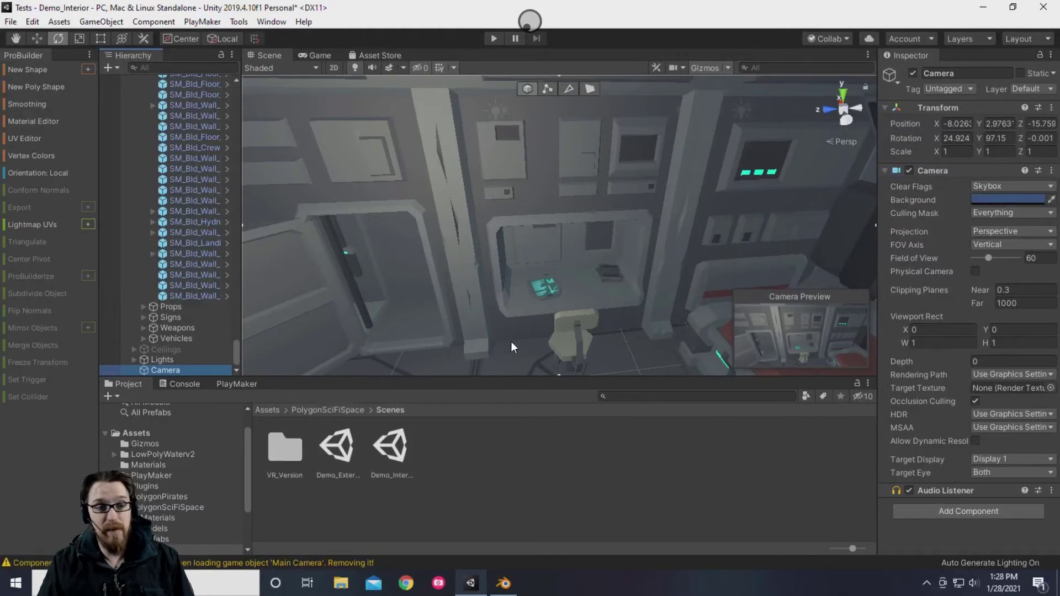
# - Rename the camera to Main Camera
pyautogui.click(187, 371)
pyautogui.write('Main Camera')
pyautogui.press('Return')
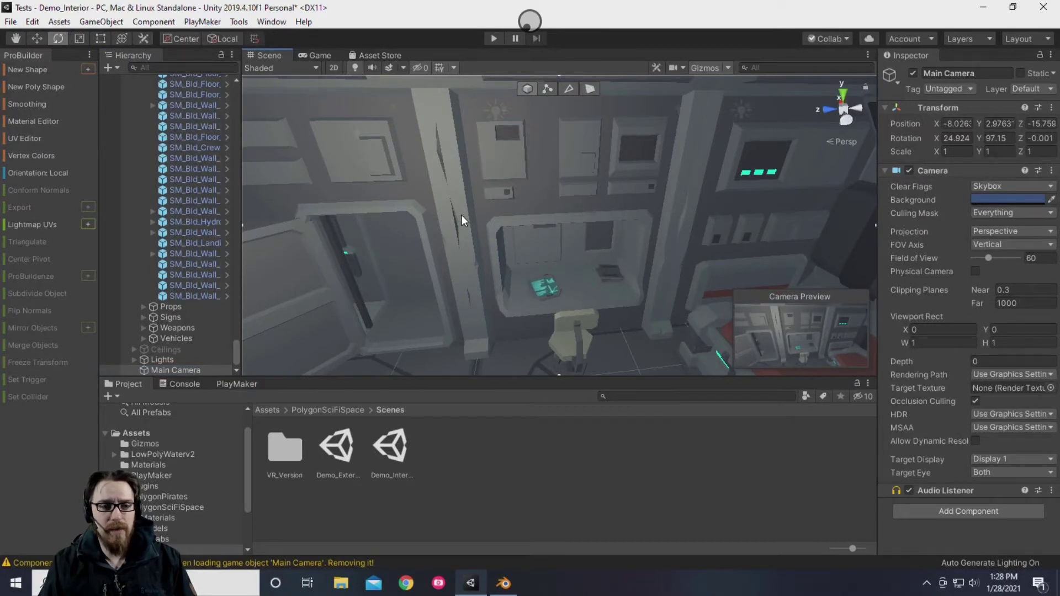
# - Tilt the Main Camera's rotation slightly, hide gizmos, and select the crew desk SM_Bld_Crew_Desk_01
pyautogui.moveTo(479, 285); pyautogui.dragTo(350, 302)
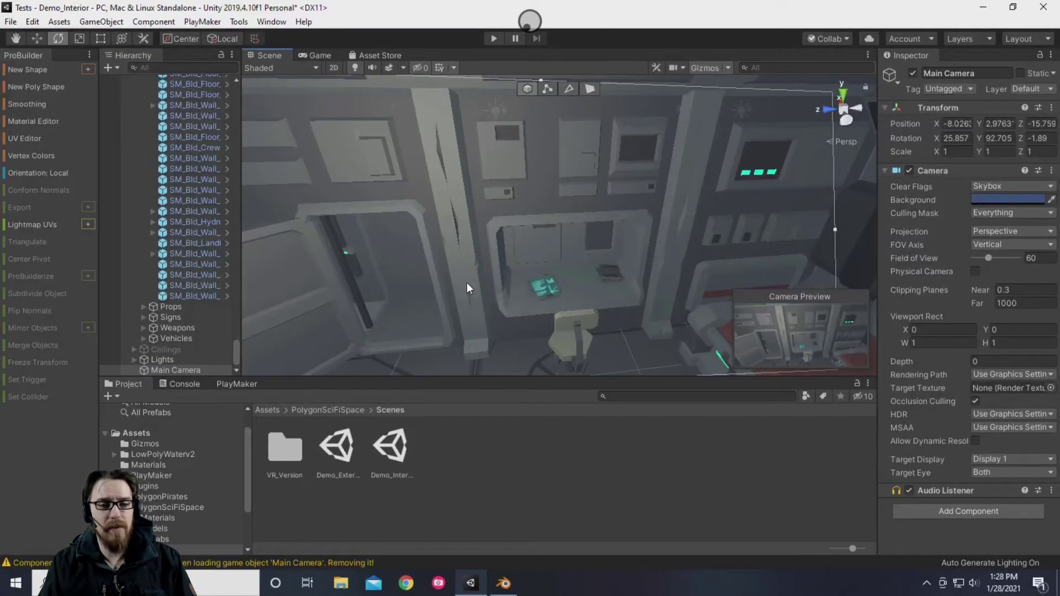
pyautogui.click(705, 68)
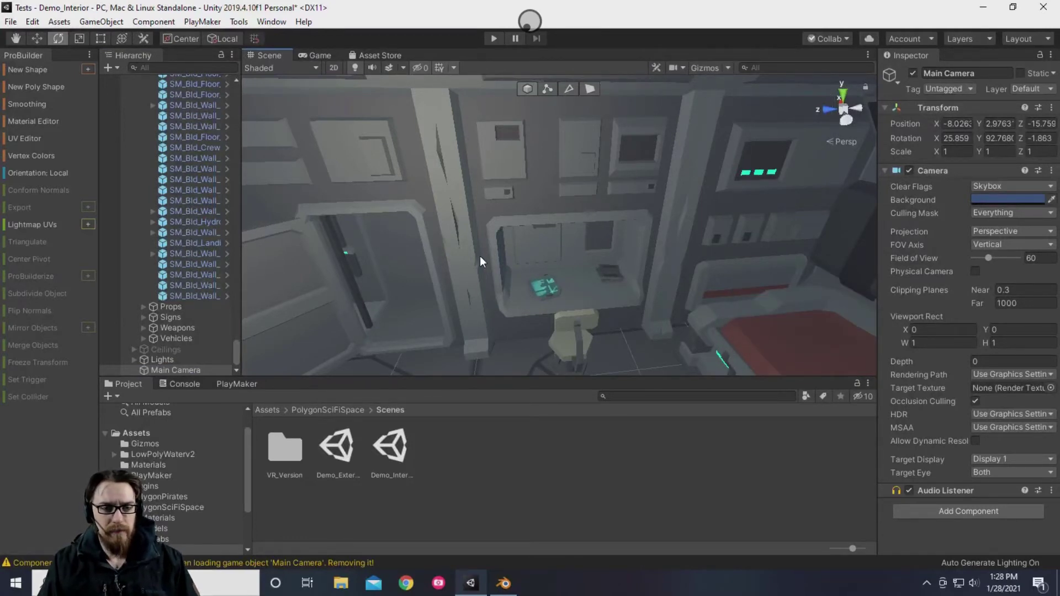
pyautogui.keyDown('alt'); pyautogui.moveTo(491, 254); pyautogui.dragTo(565, 296); pyautogui.keyUp('alt')
pyautogui.click(545, 269)
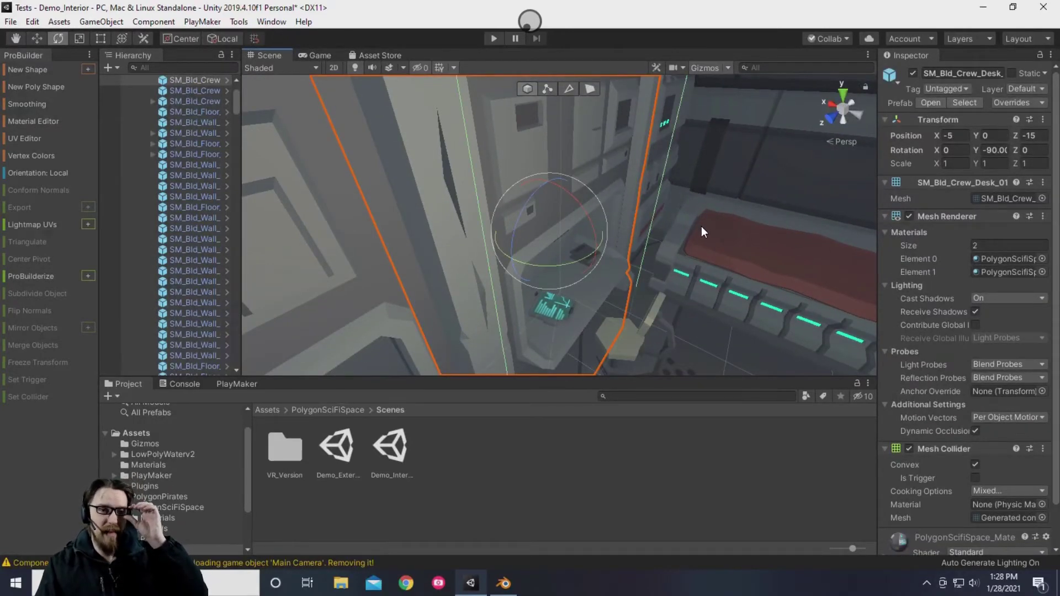
# - Fly the Scene view through the room and turn it toward the desk wall
pyautogui.moveTo(703, 231); pyautogui.dragTo(551, 194, button='right')
pyautogui.scroll(-1, 560, 199)
pyautogui.scroll(-2, 556, 196)
pyautogui.scroll(-3, 551, 194)
pyautogui.moveTo(462, 196); pyautogui.dragTo(427, 151, button='right')
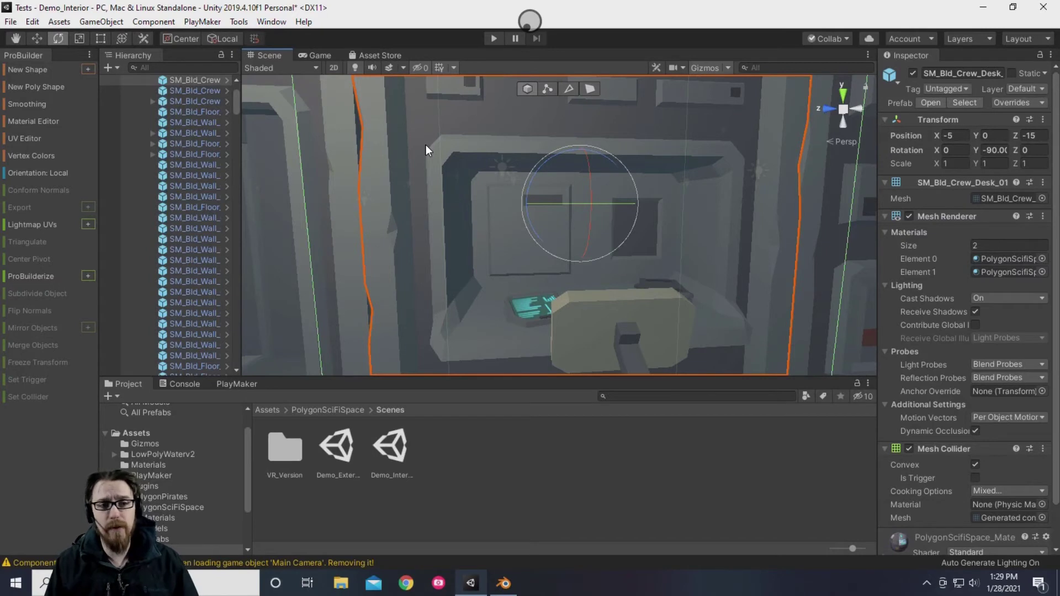
pyautogui.moveTo(274, 18); pyautogui.dragTo(275, 24)
pyautogui.click(275, 27)
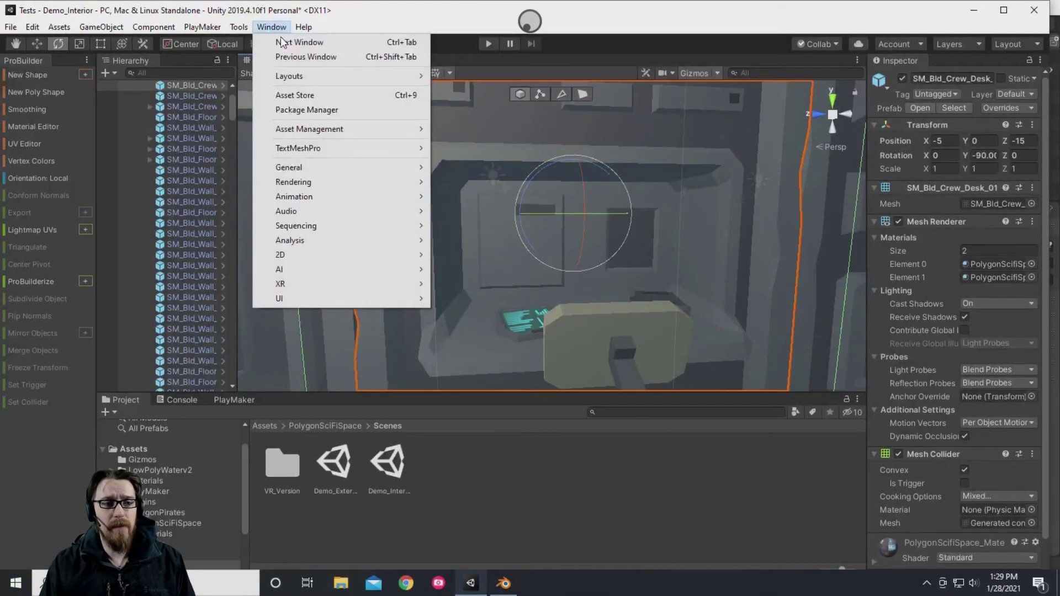
pyautogui.click(328, 111)
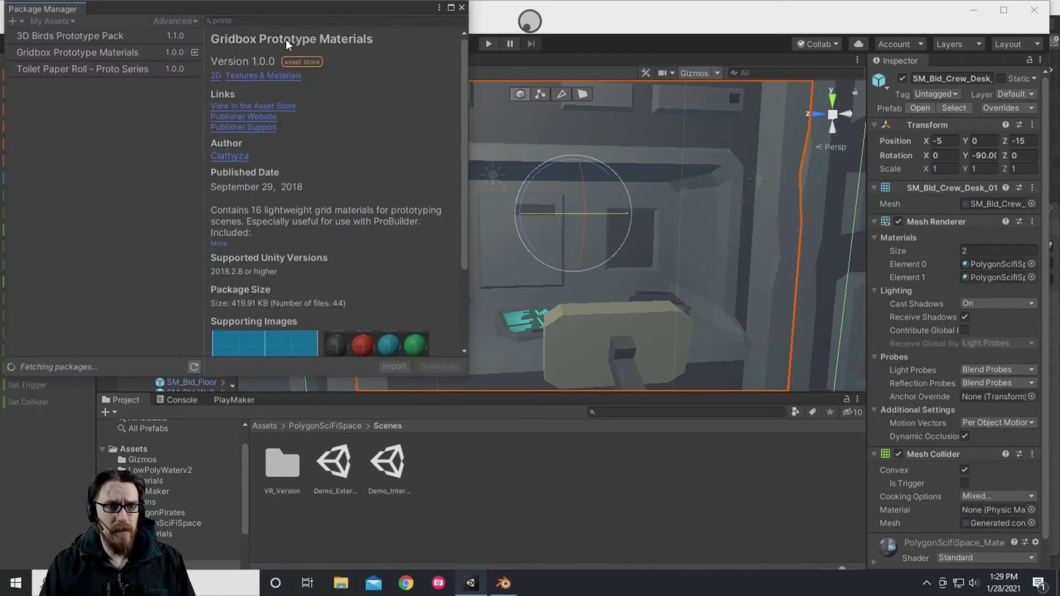
pyautogui.click(237, 20)
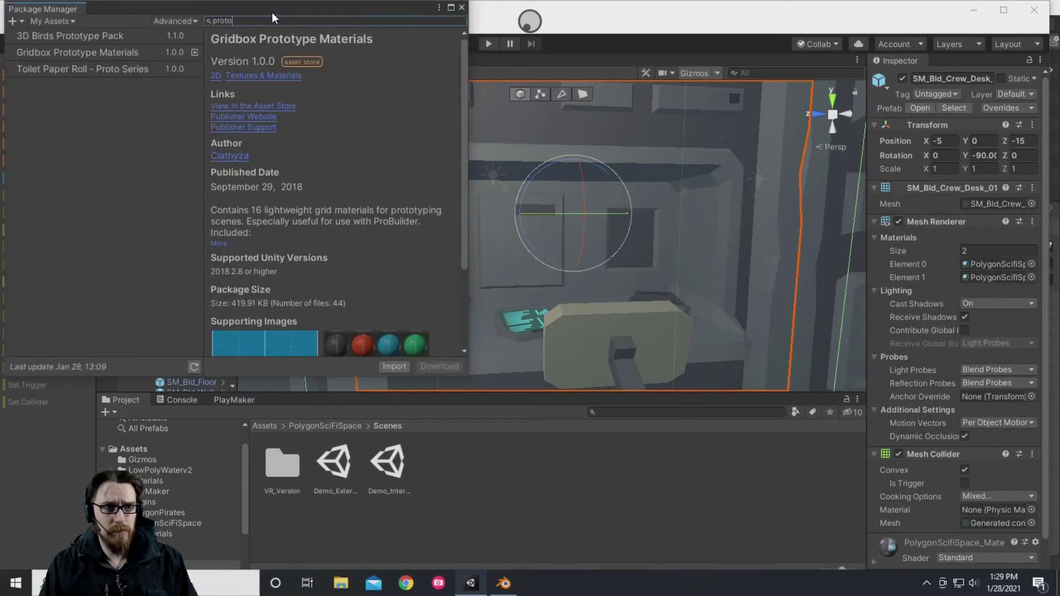
pyautogui.click(239, 20)
pyautogui.press('BackSpace')
pyautogui.press('BackSpace')
pyautogui.press('BackSpace')
pyautogui.press('BackSpace')
pyautogui.click(185, 37)
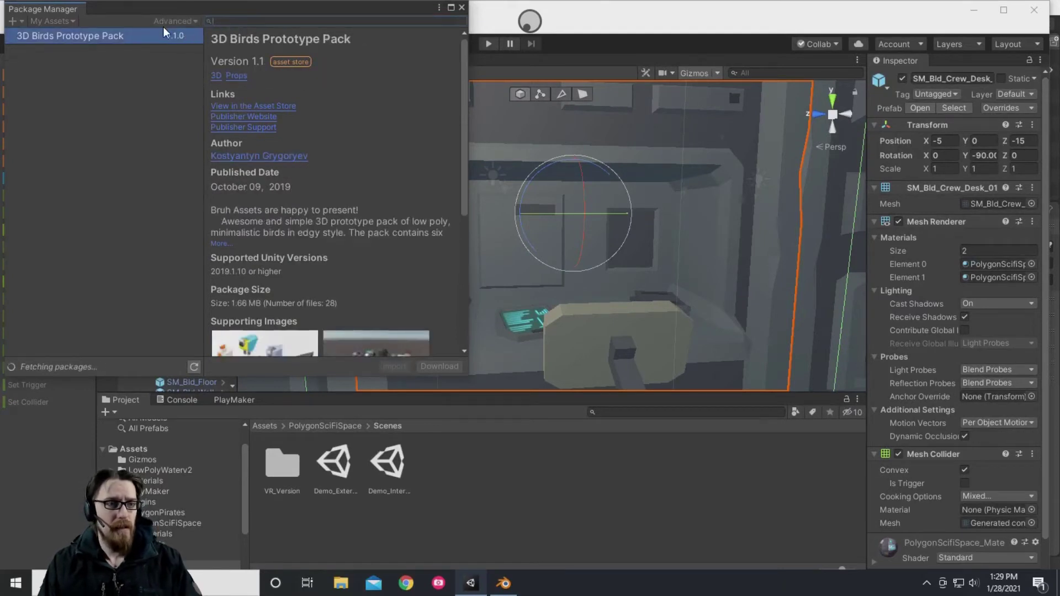
pyautogui.click(80, 52)
pyautogui.click(69, 23)
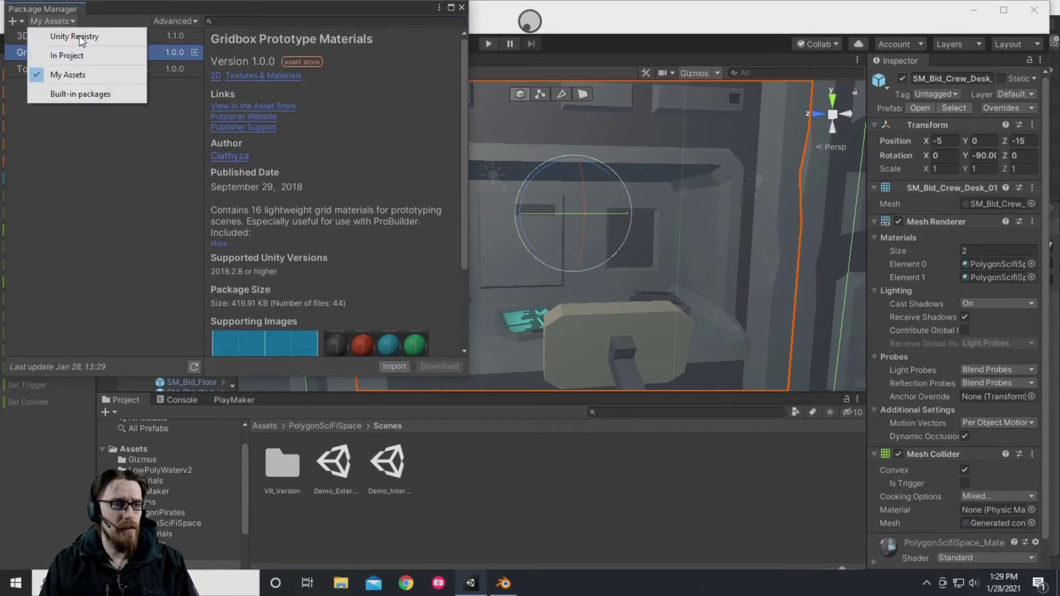
pyautogui.click(79, 36)
pyautogui.click(260, 22)
pyautogui.write('builder')
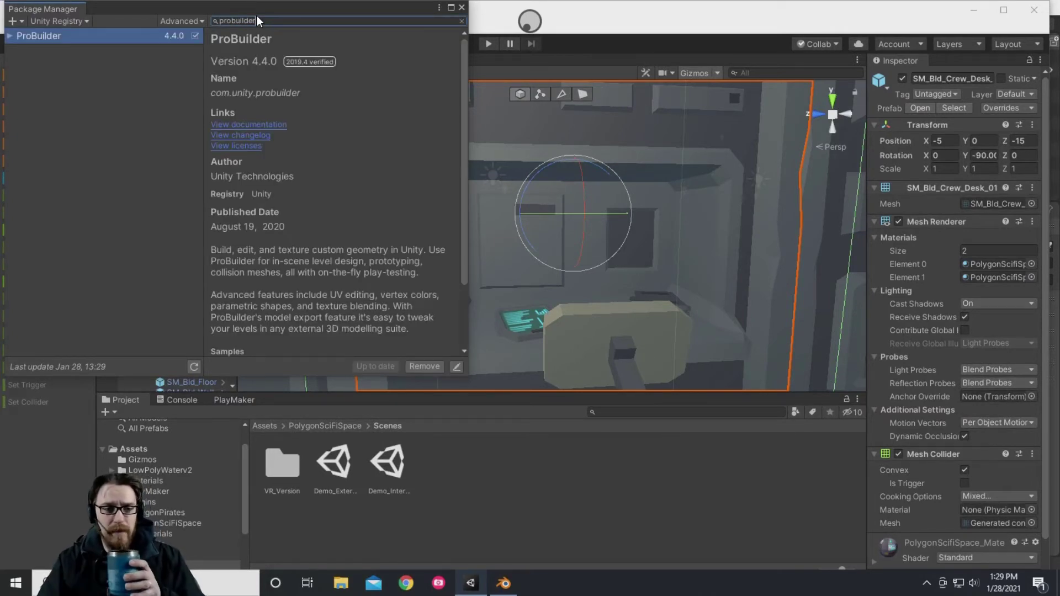
pyautogui.click(463, 8)
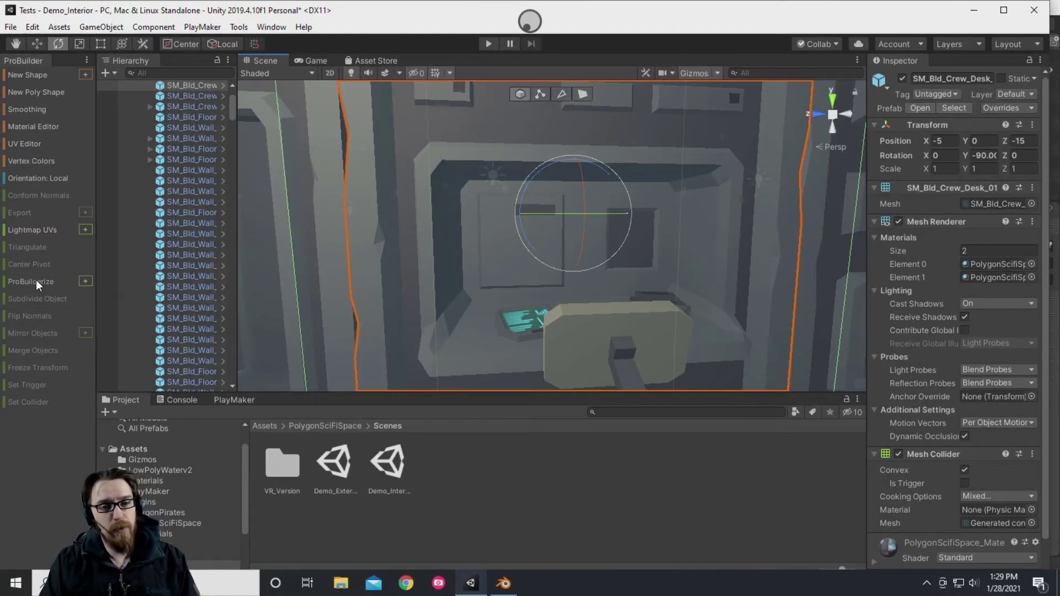
# - ProBuilderize the selected crew desk after checking its options, then deselect it
pyautogui.click(85, 283)
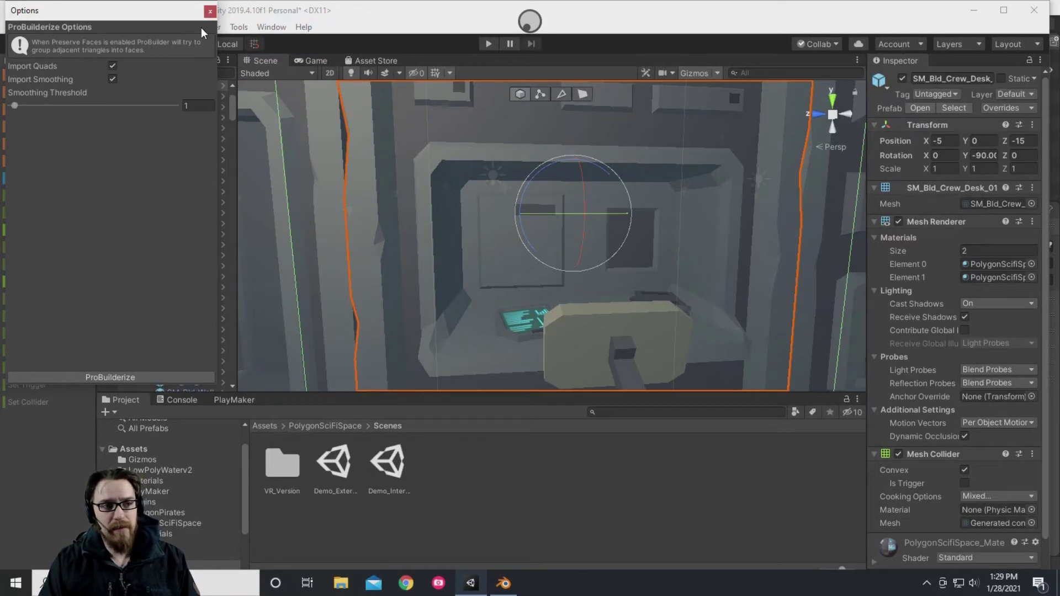
pyautogui.click(211, 13)
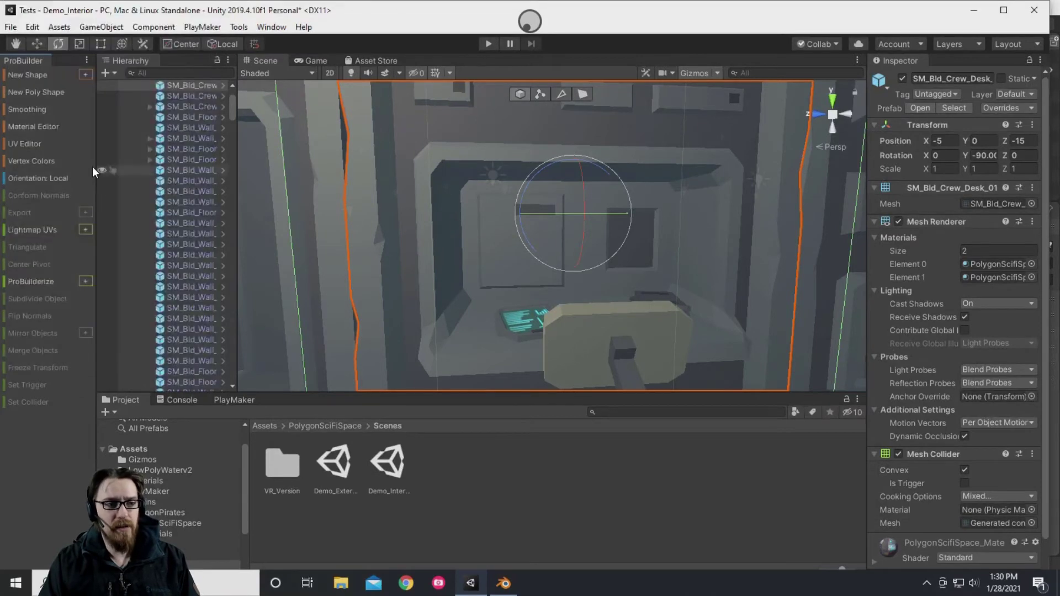
pyautogui.click(31, 282)
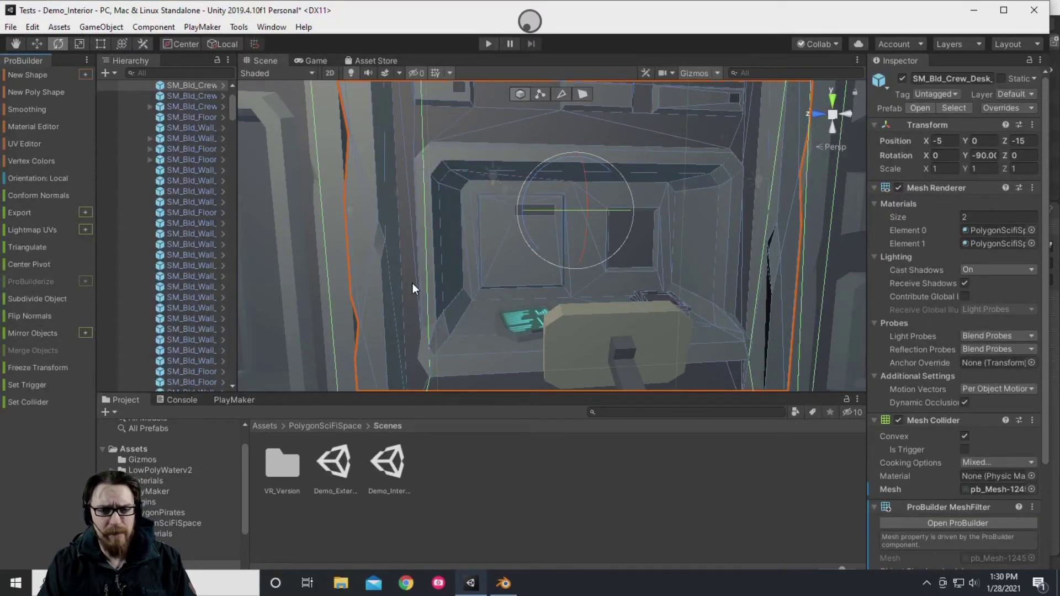
pyautogui.keyDown('alt'); pyautogui.moveTo(376, 286); pyautogui.dragTo(371, 259); pyautogui.keyUp('alt')
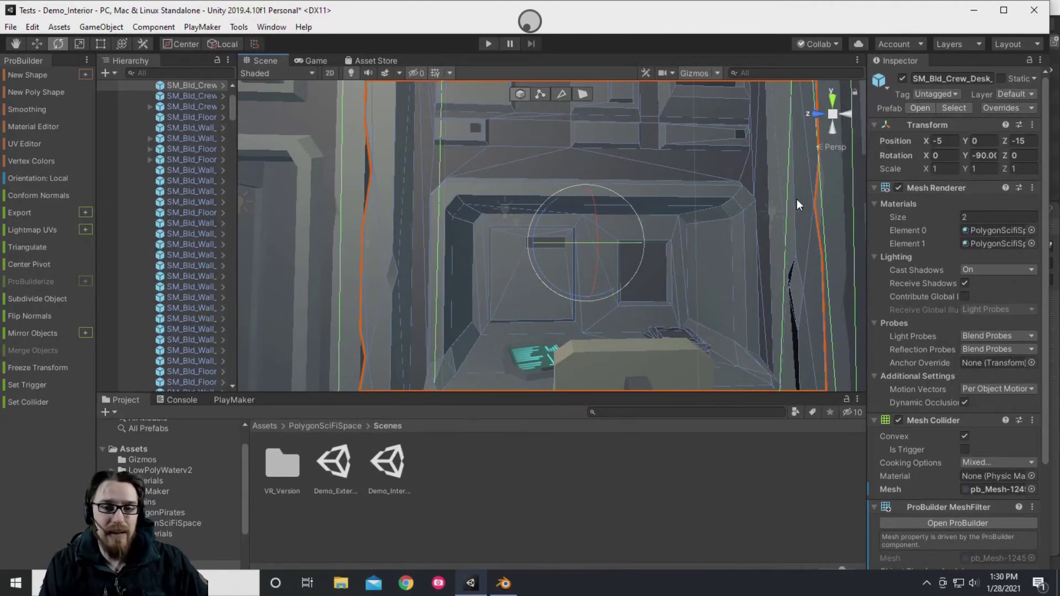
pyautogui.click(679, 524)
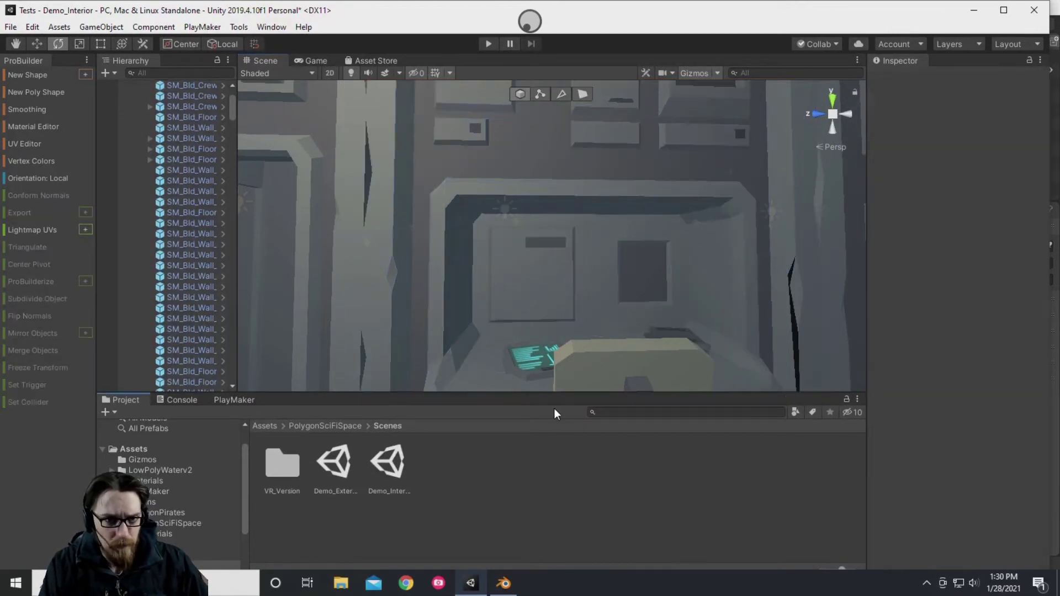
# - Reselect the crew desk, switch ProBuilder to Face mode and frame the front panel
pyautogui.click(528, 287)
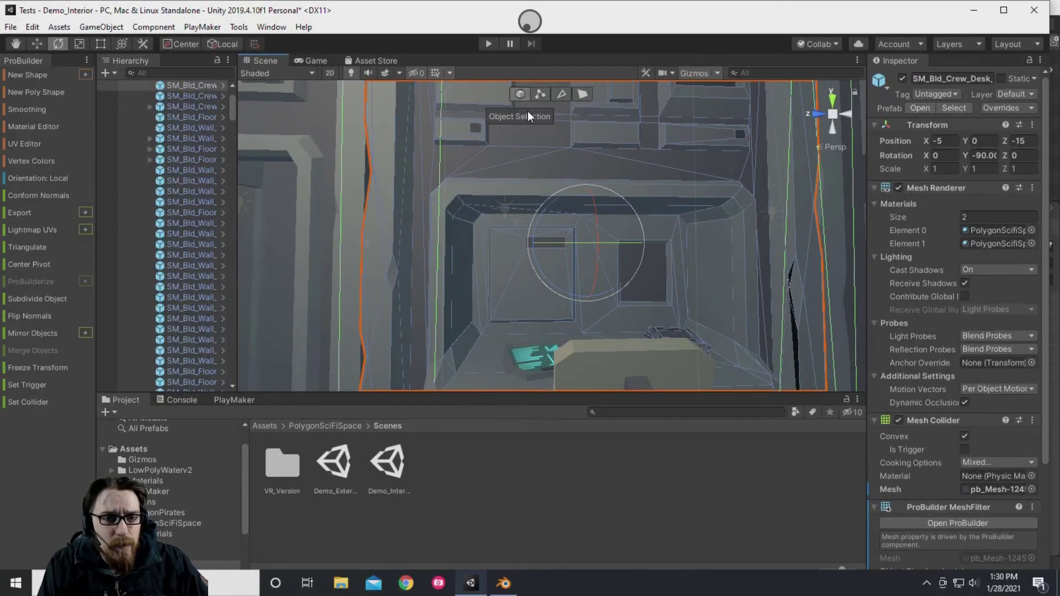
pyautogui.click(582, 96)
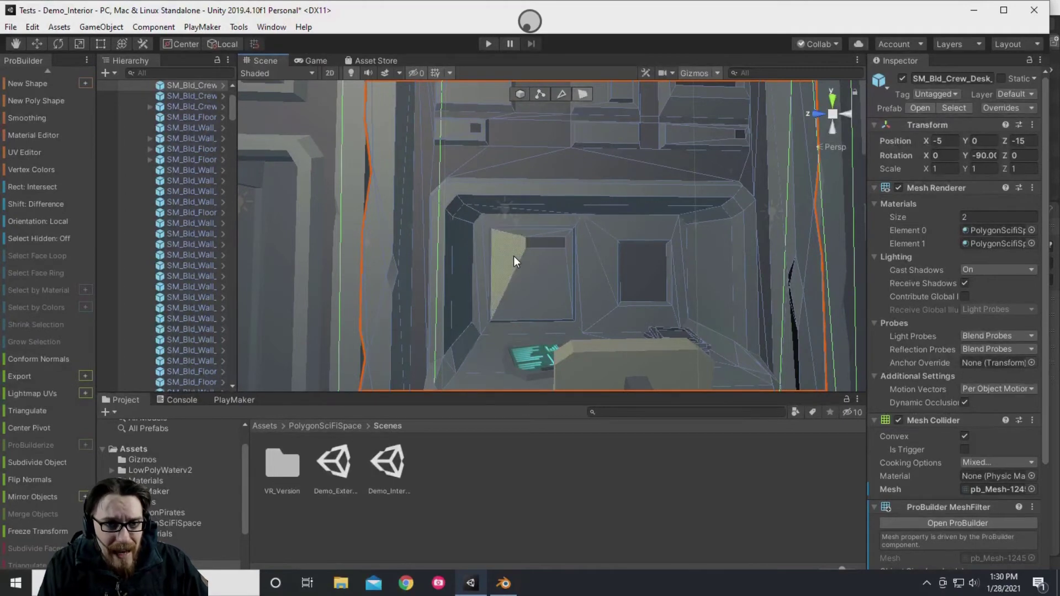
pyautogui.press('f')
pyautogui.scroll(-10, 510, 259)
pyautogui.keyDown('alt'); pyautogui.moveTo(509, 263); pyautogui.dragTo(517, 279); pyautogui.keyUp('alt')
pyautogui.scroll(10, 510, 273)
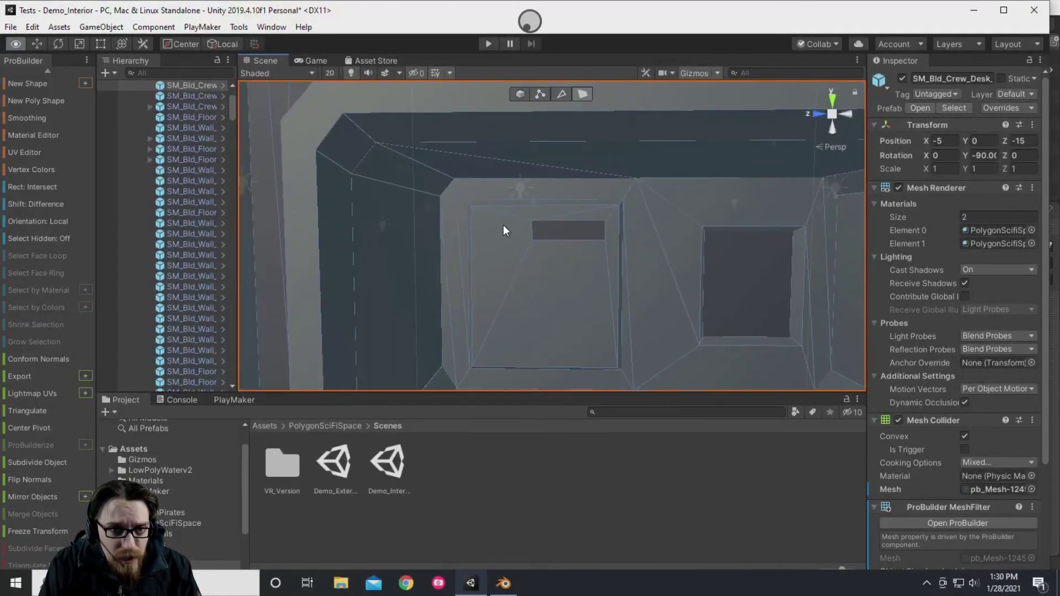
# - Select the front panel's faces: top strip, left triangle, right strip and lower triangle
pyautogui.click(570, 230)
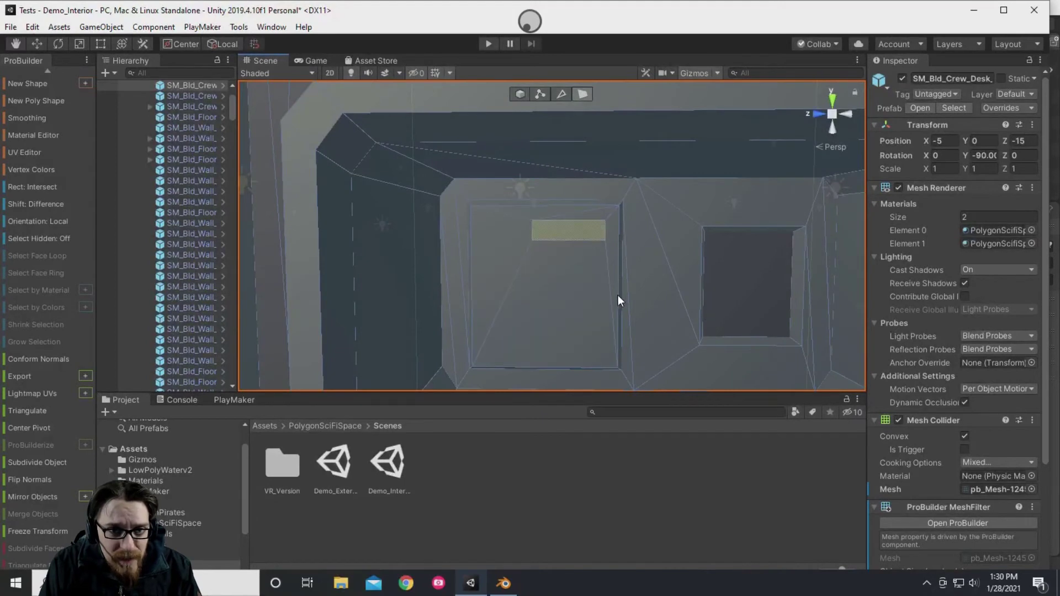
pyautogui.click(522, 211)
pyautogui.press('e')
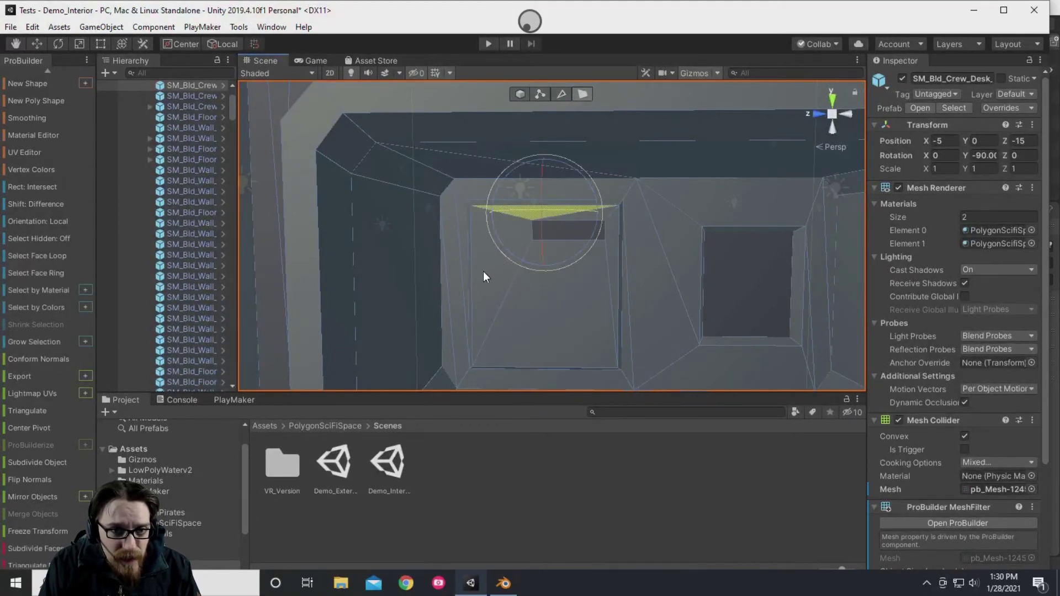
pyautogui.keyDown('shift'); pyautogui.click(479, 289); pyautogui.keyUp('shift')
pyautogui.keyDown('shift'); pyautogui.click(512, 361); pyautogui.keyUp('shift')
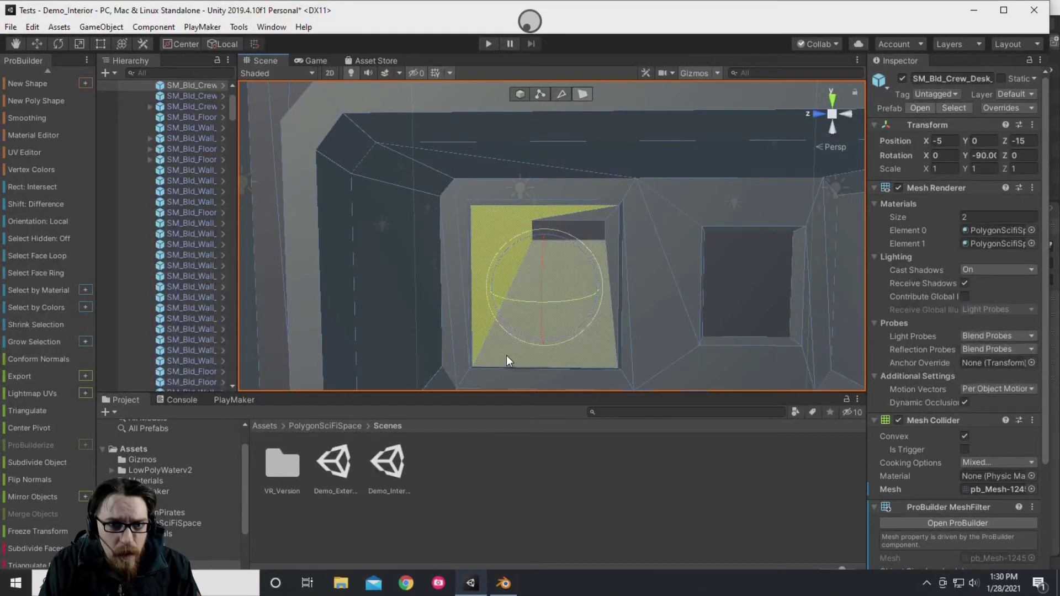
pyautogui.keyDown('shift'); pyautogui.click(611, 235); pyautogui.keyUp('shift')
pyautogui.keyDown('shift'); pyautogui.click(587, 231); pyautogui.keyUp('shift')
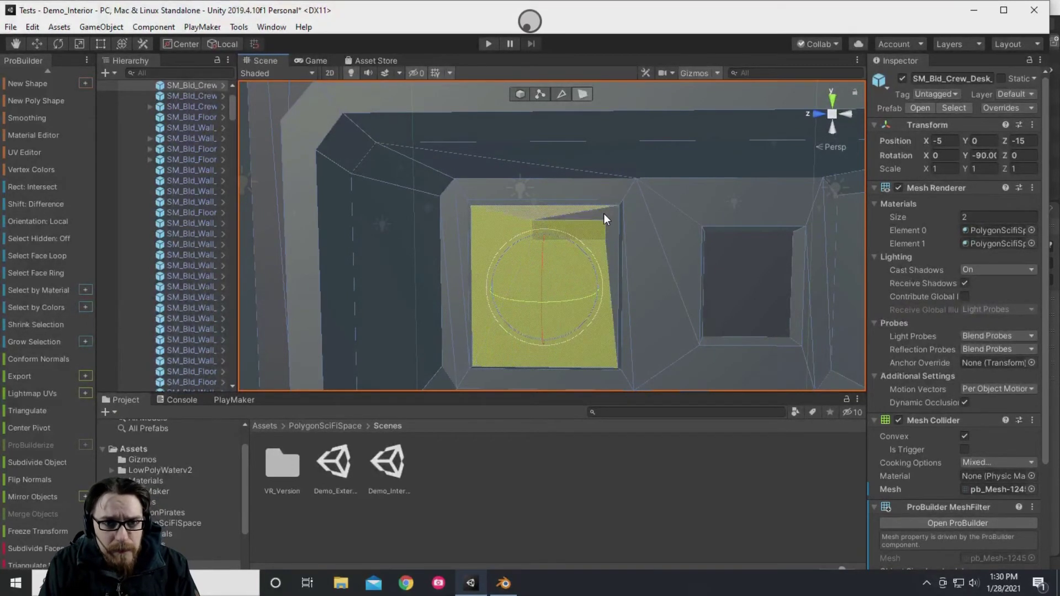
pyautogui.keyDown('shift'); pyautogui.click(612, 236); pyautogui.keyUp('shift')
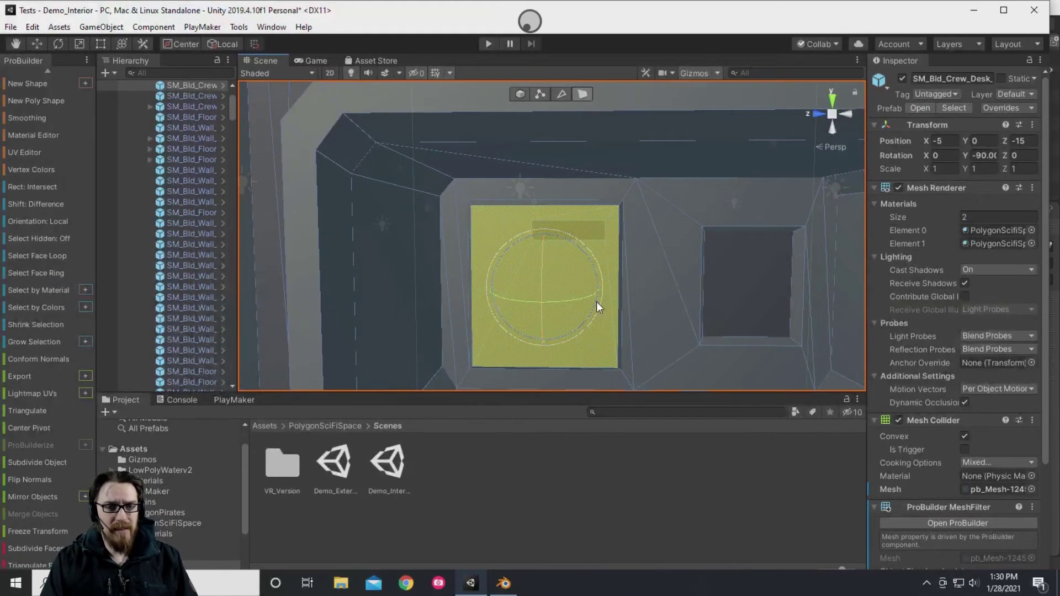
pyautogui.keyDown('shift'); pyautogui.click(689, 266); pyautogui.keyUp('shift')
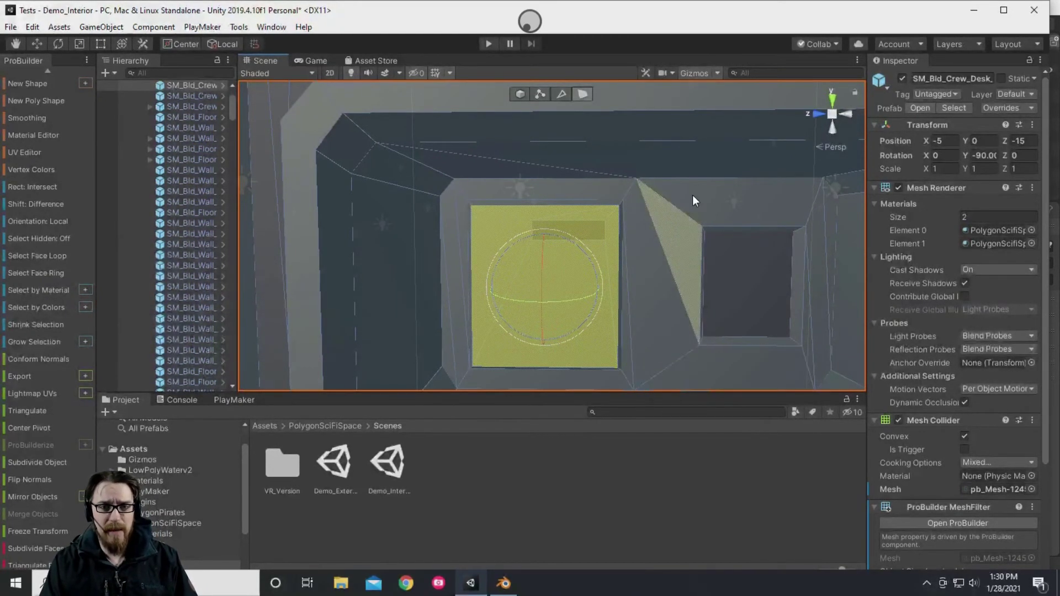
pyautogui.keyDown('shift'); pyautogui.click(654, 263); pyautogui.keyUp('shift')
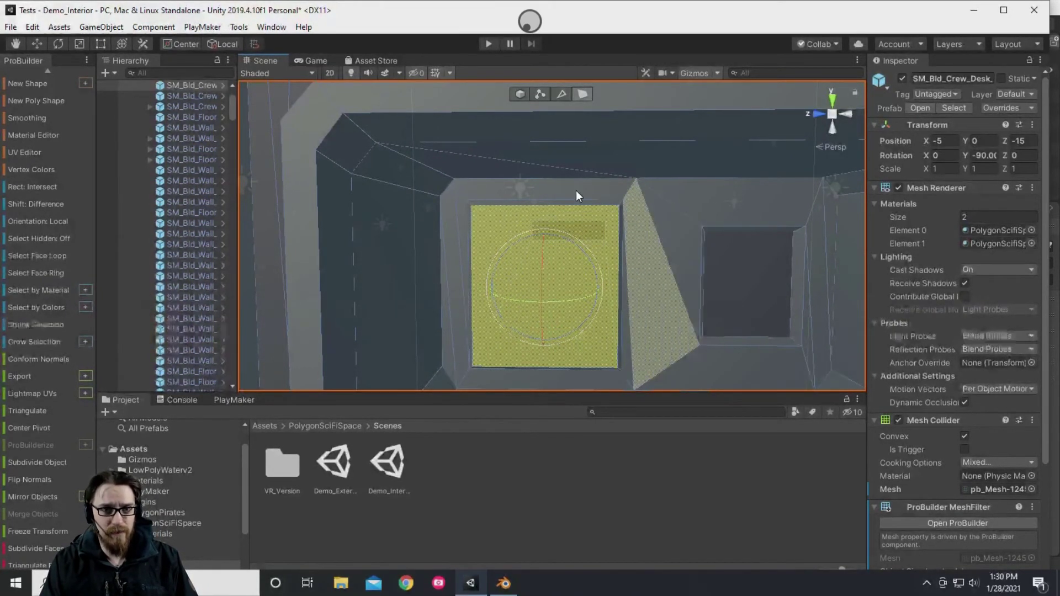
# - Refine the selection, dropping the right window, slanted triangle and wall faces
pyautogui.keyDown('shift'); pyautogui.click(755, 300); pyautogui.keyUp('shift')
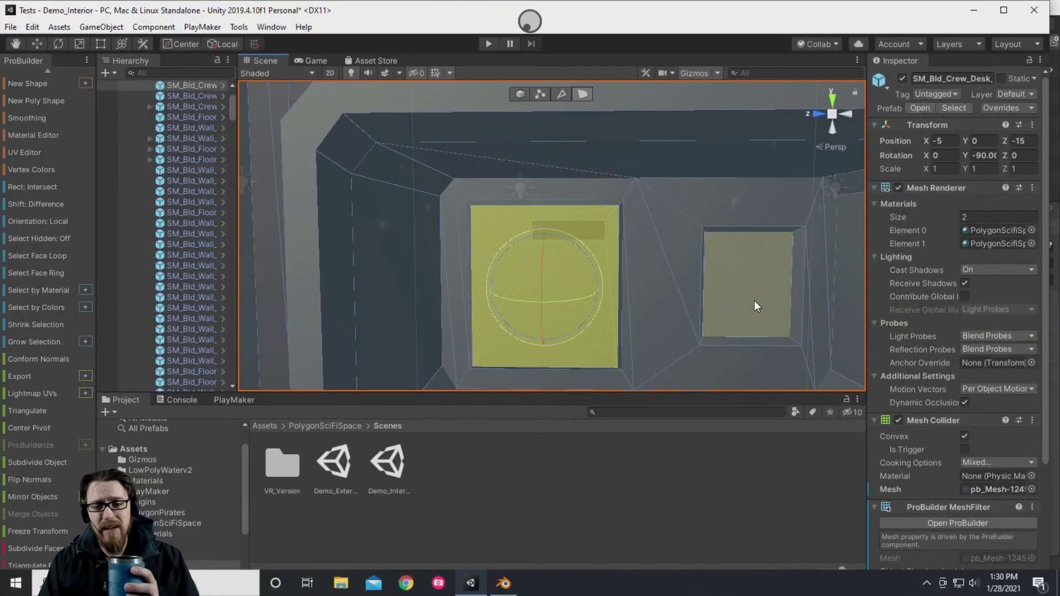
pyautogui.keyDown('shift'); pyautogui.click(695, 285); pyautogui.keyUp('shift')
pyautogui.keyDown('shift'); pyautogui.click(715, 275); pyautogui.keyUp('shift')
pyautogui.keyDown('shift'); pyautogui.click(679, 273); pyautogui.keyUp('shift')
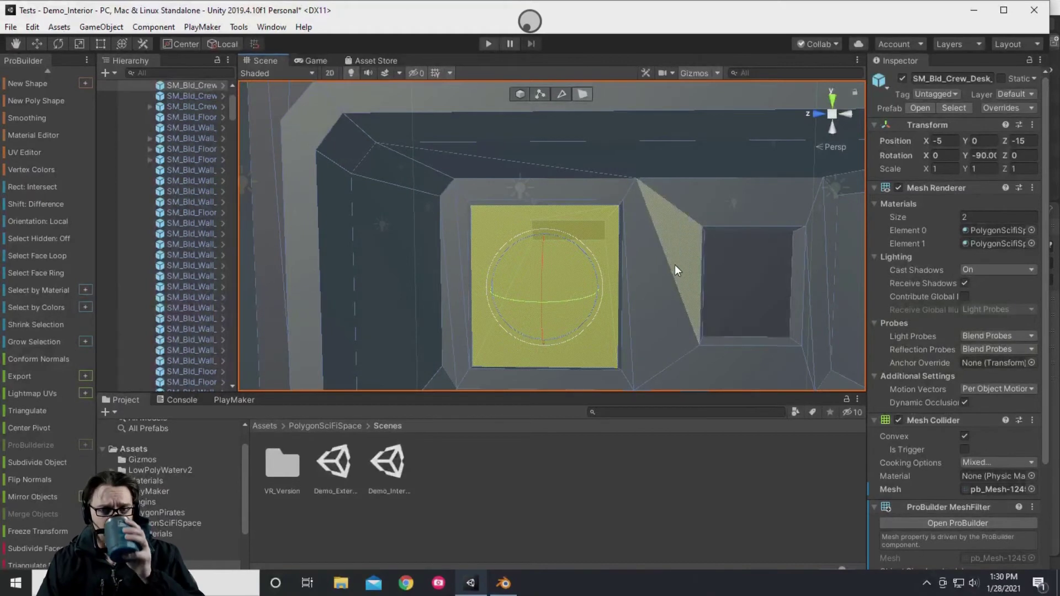
pyautogui.keyDown('shift'); pyautogui.click(675, 265); pyautogui.keyUp('shift')
pyautogui.keyDown('shift'); pyautogui.click(448, 294); pyautogui.keyUp('shift')
pyautogui.hotkey('ctrl', 'z')
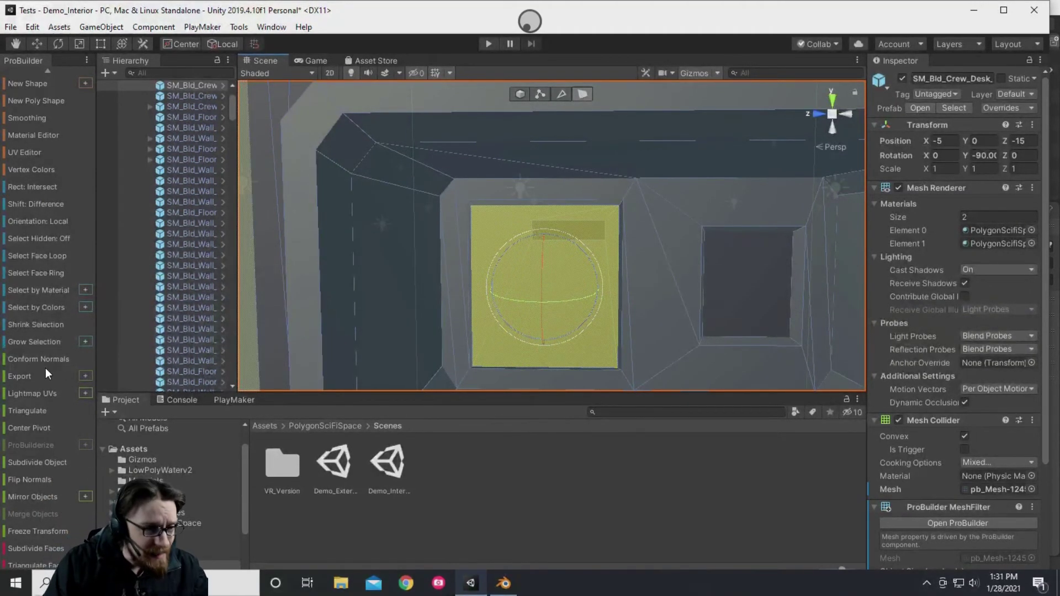
# - Detach the selected face to a new Game Object, then slide it along X to confirm
pyautogui.scroll(-2, 46, 445)
pyautogui.scroll(-10, 47, 447)
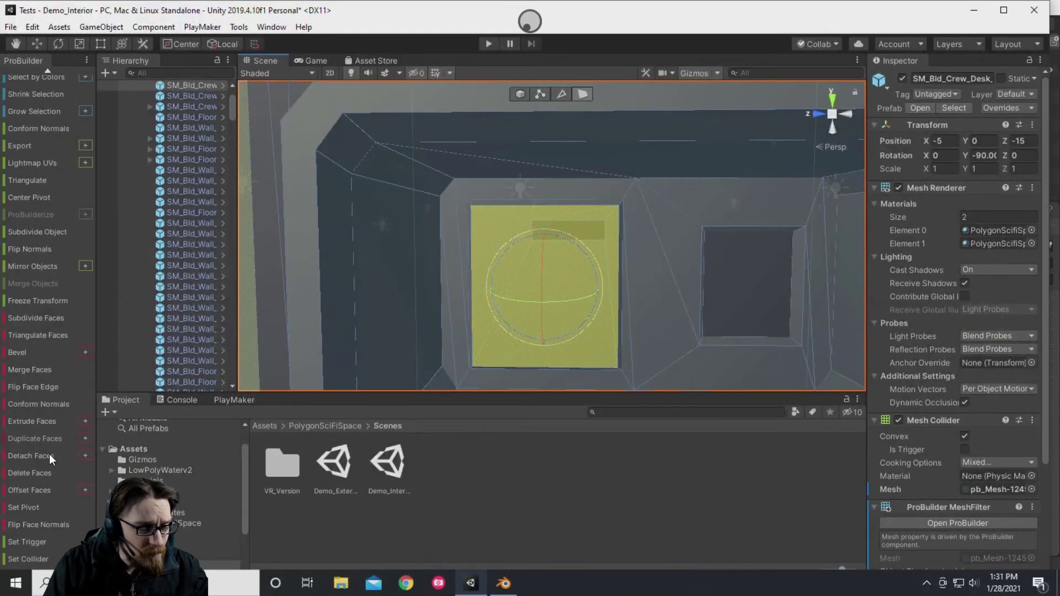
pyautogui.click(85, 455)
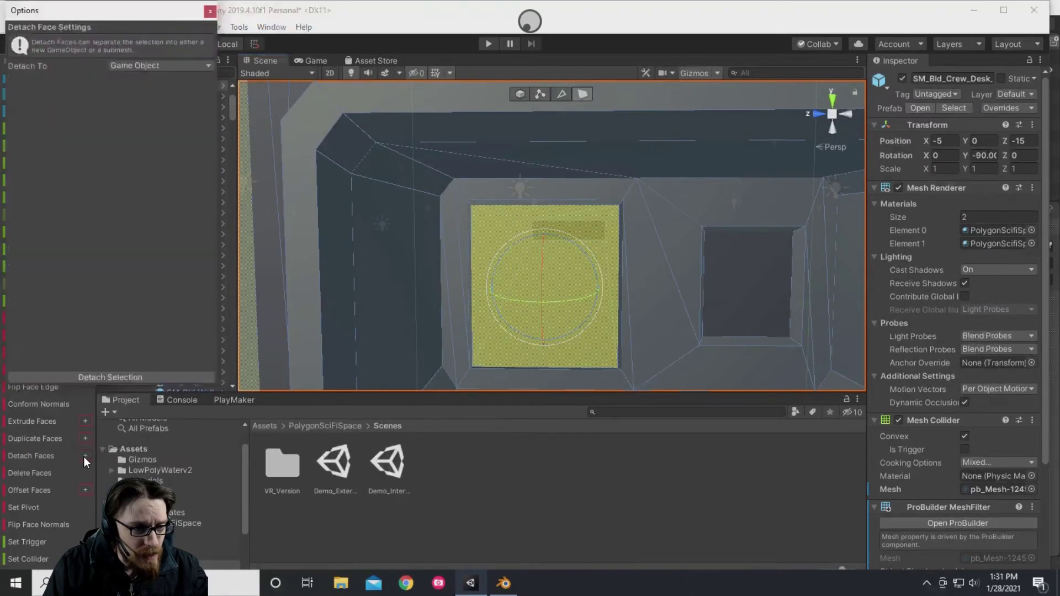
pyautogui.click(151, 65)
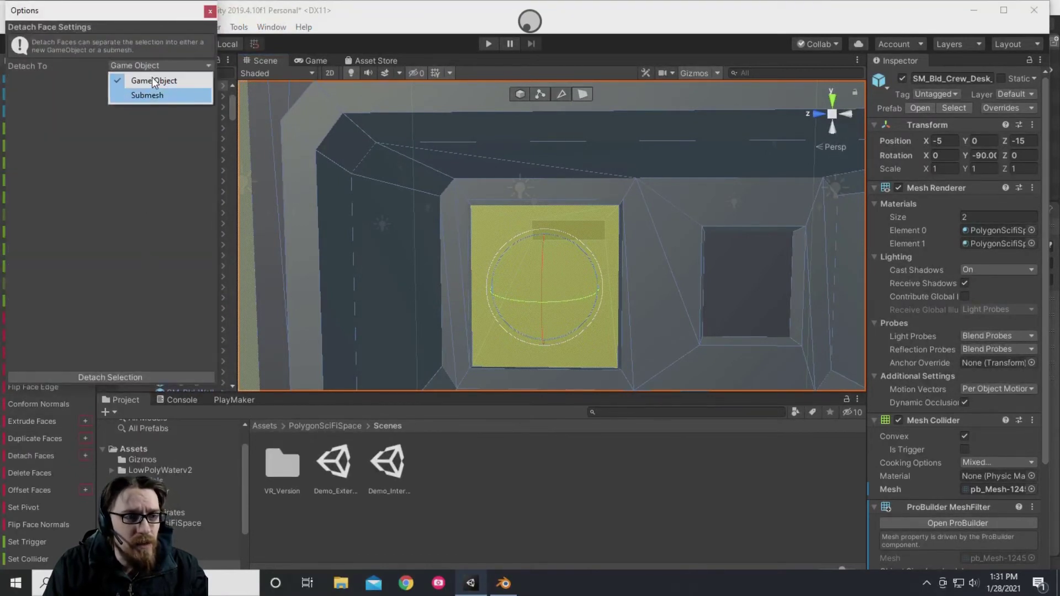
pyautogui.click(158, 83)
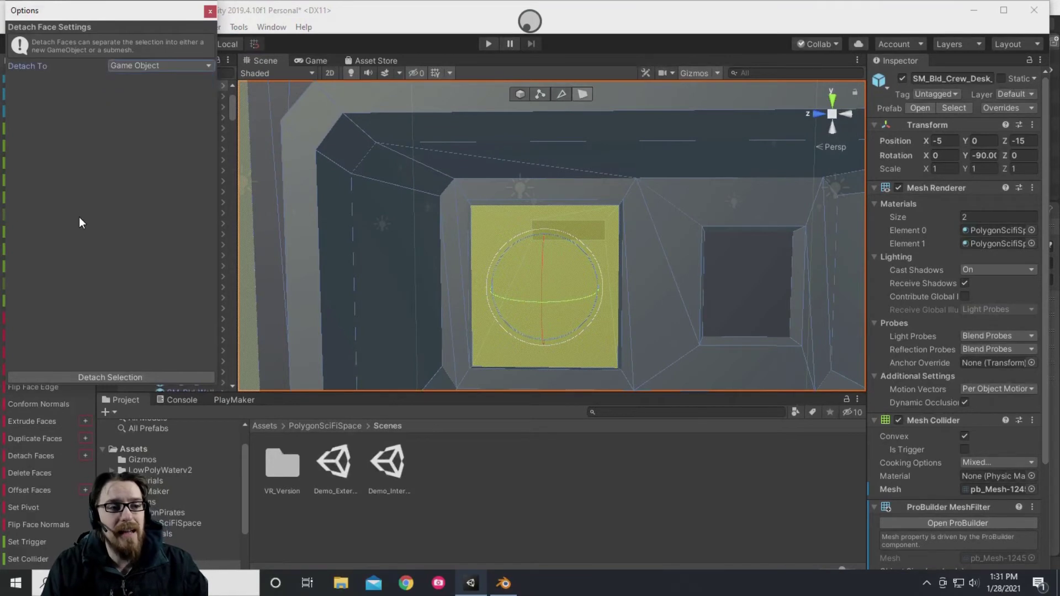
pyautogui.click(122, 378)
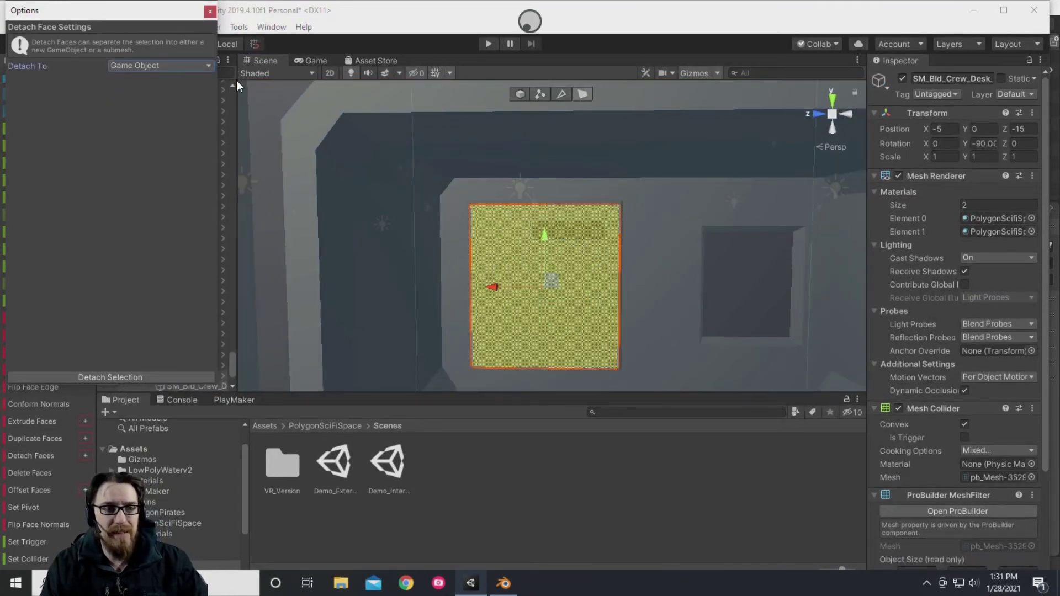
pyautogui.click(209, 11)
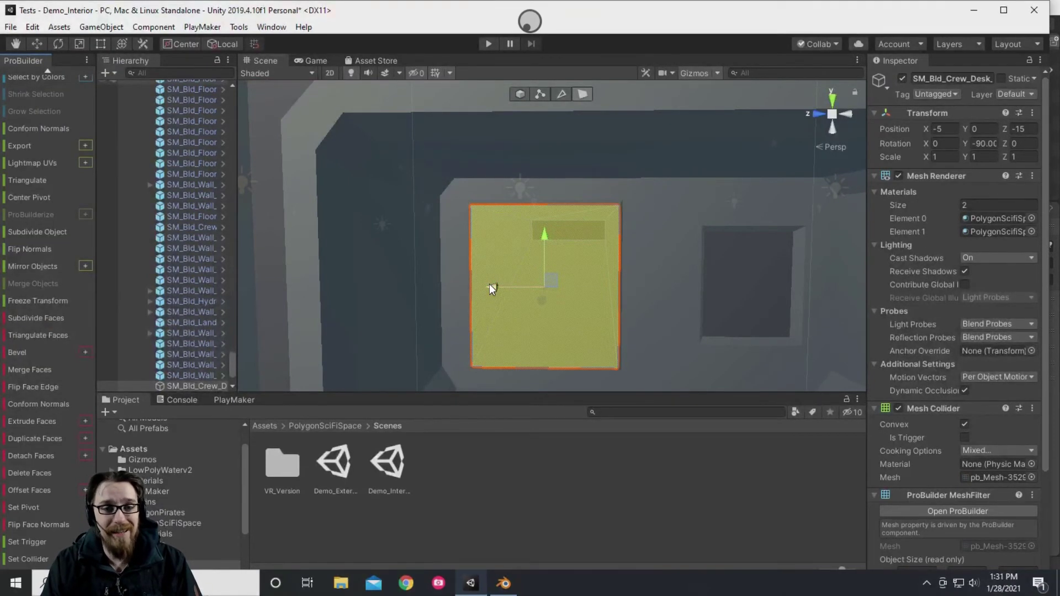
pyautogui.moveTo(492, 288); pyautogui.dragTo(708, 297)
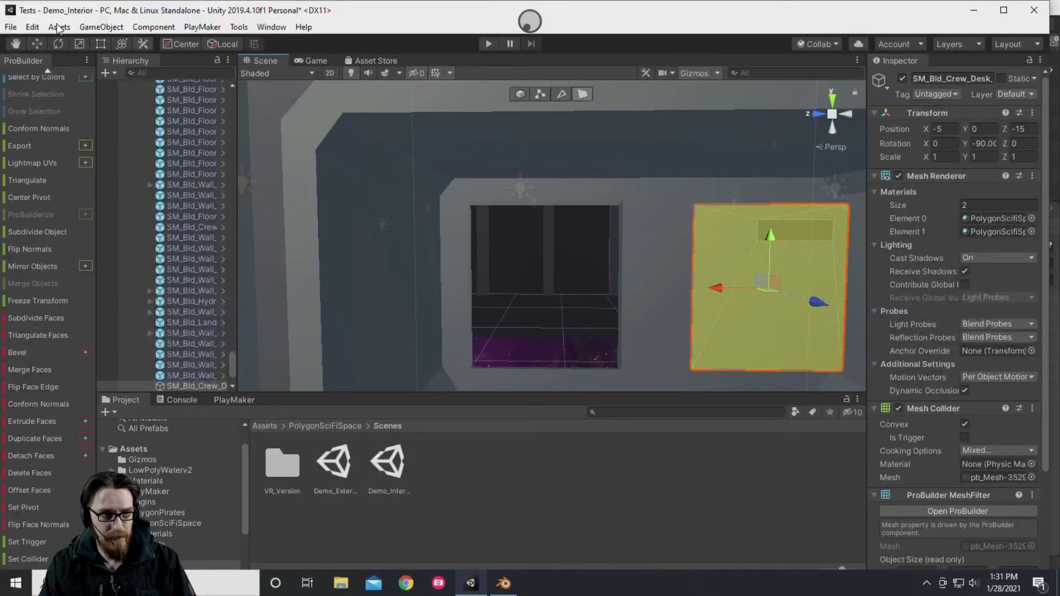
# - Undo Translate Selection to restore the panel, then rename the object to private_screen
pyautogui.click(33, 28)
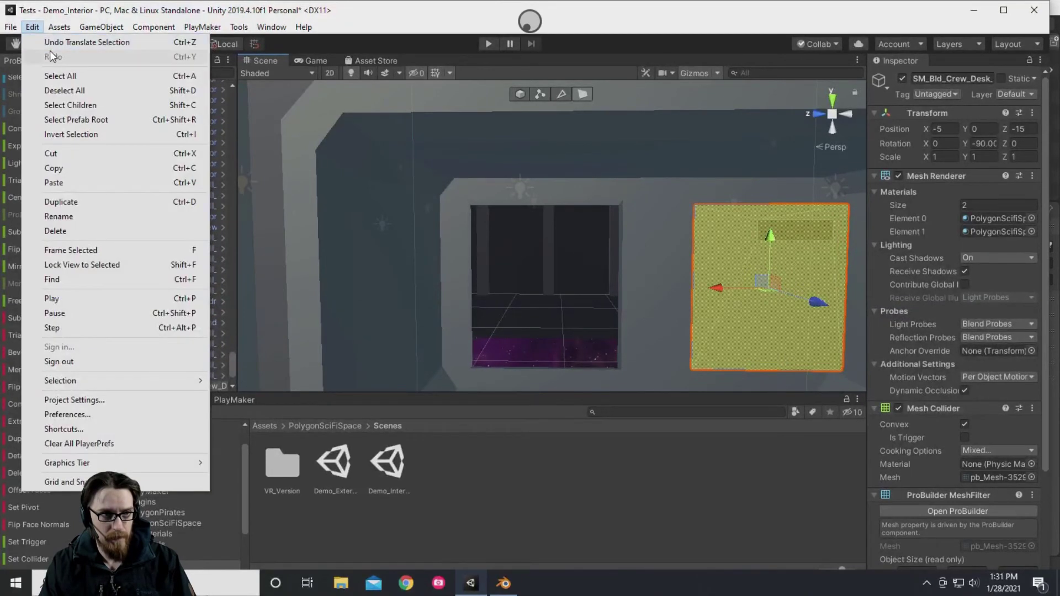
pyautogui.click(49, 44)
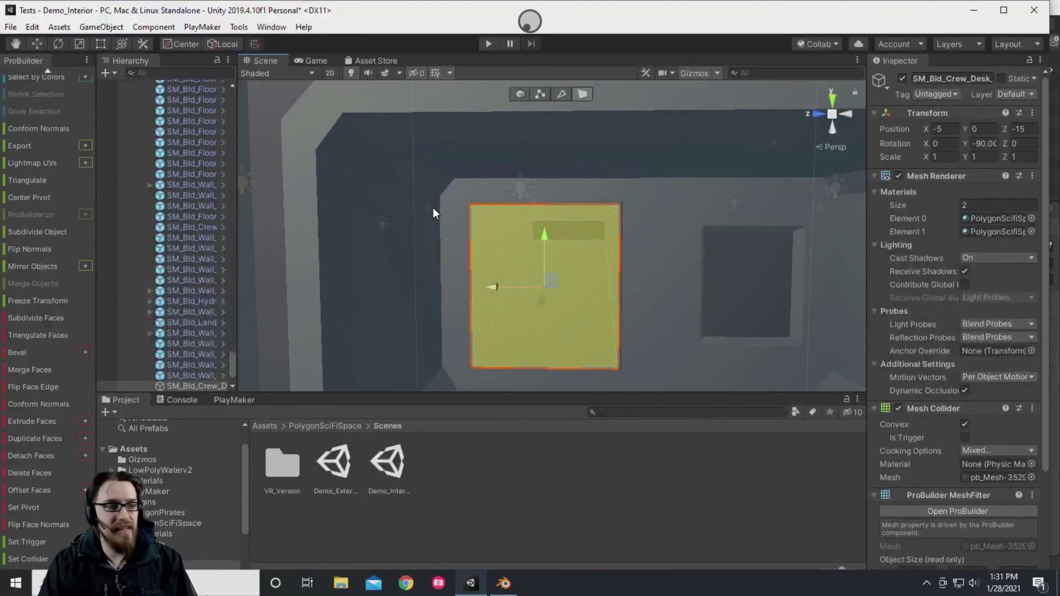
pyautogui.click(950, 78)
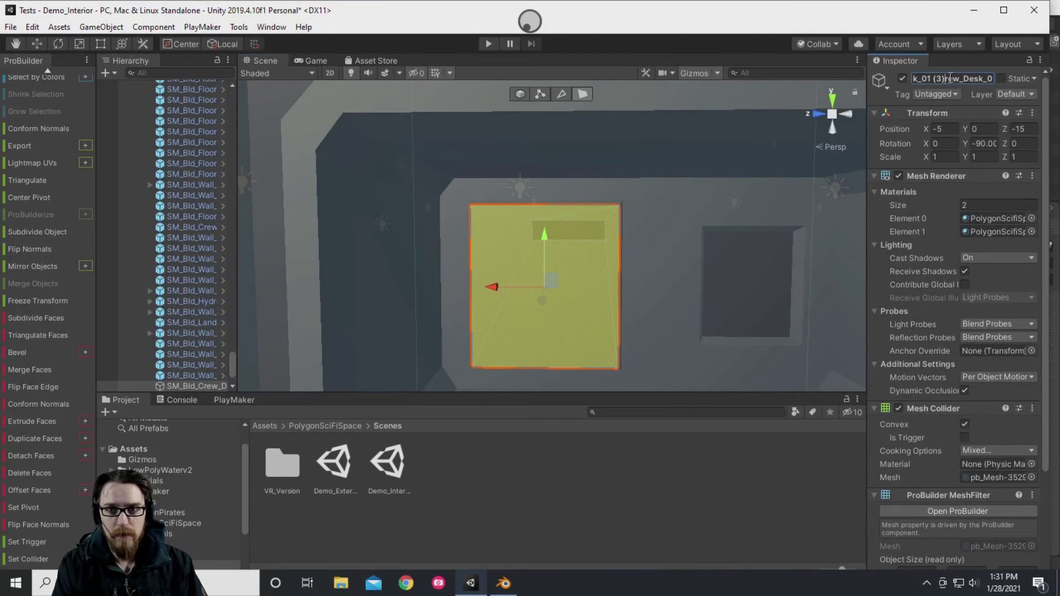
pyautogui.hotkey('ctrl', 'a')
pyautogui.write('priva')
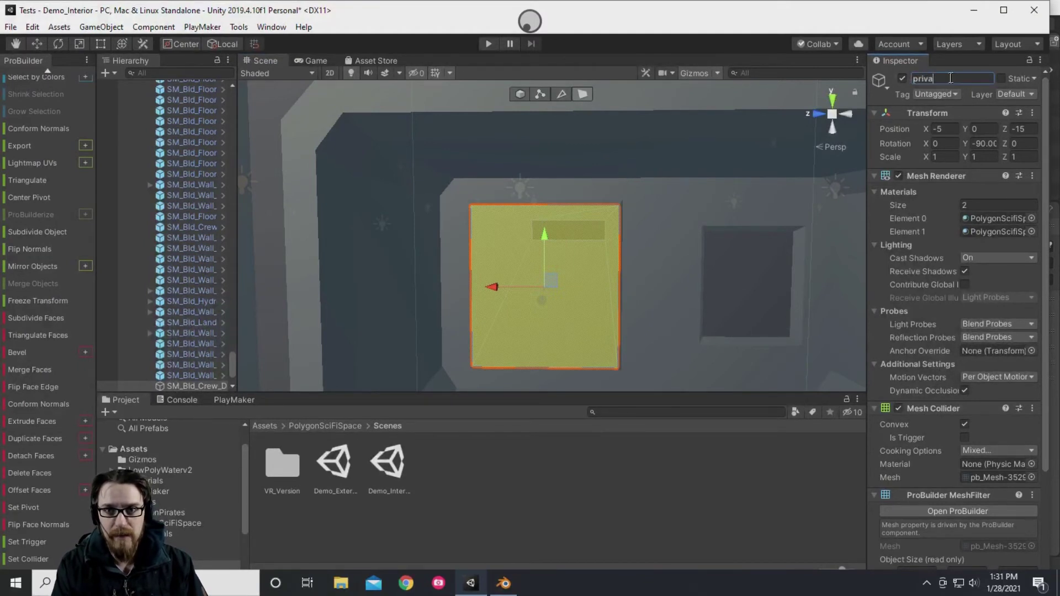
pyautogui.write('te_screen')
pyautogui.press('Return')
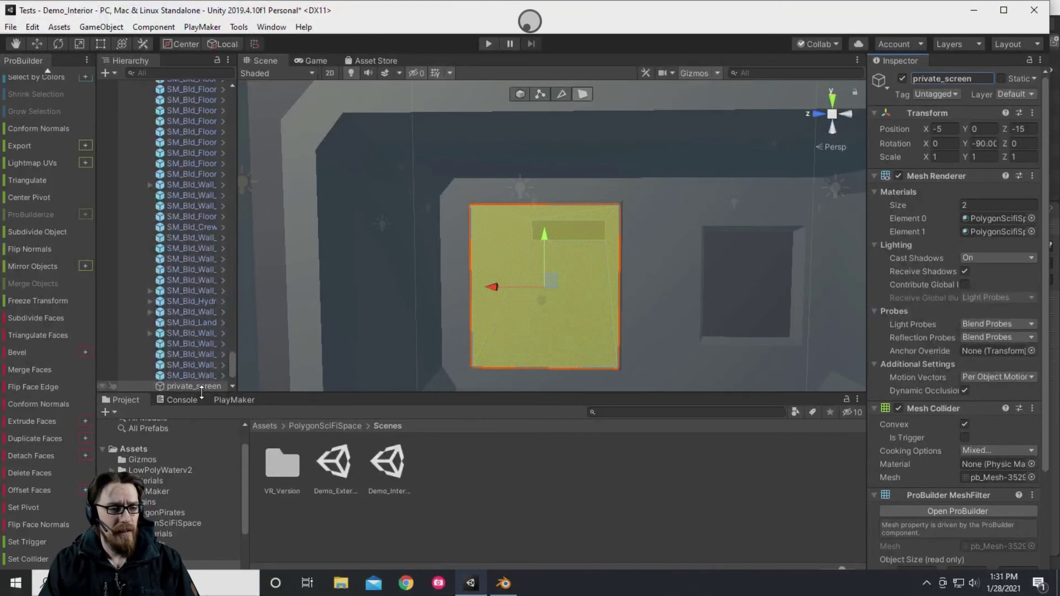
# - Clear private_screen's parent with GameObject > Clear Parent
pyautogui.click(100, 30)
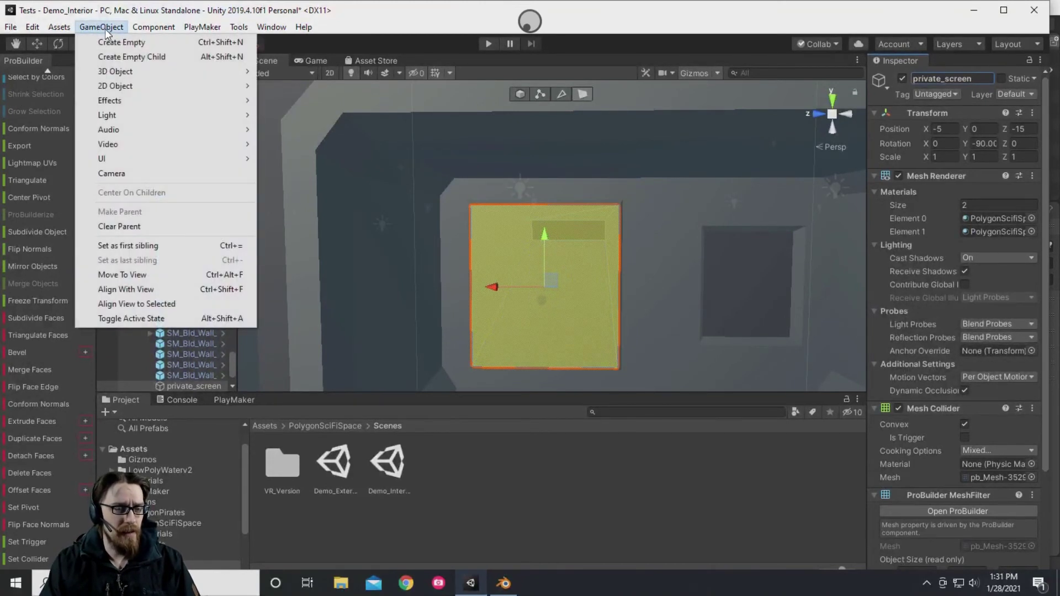
pyautogui.click(136, 228)
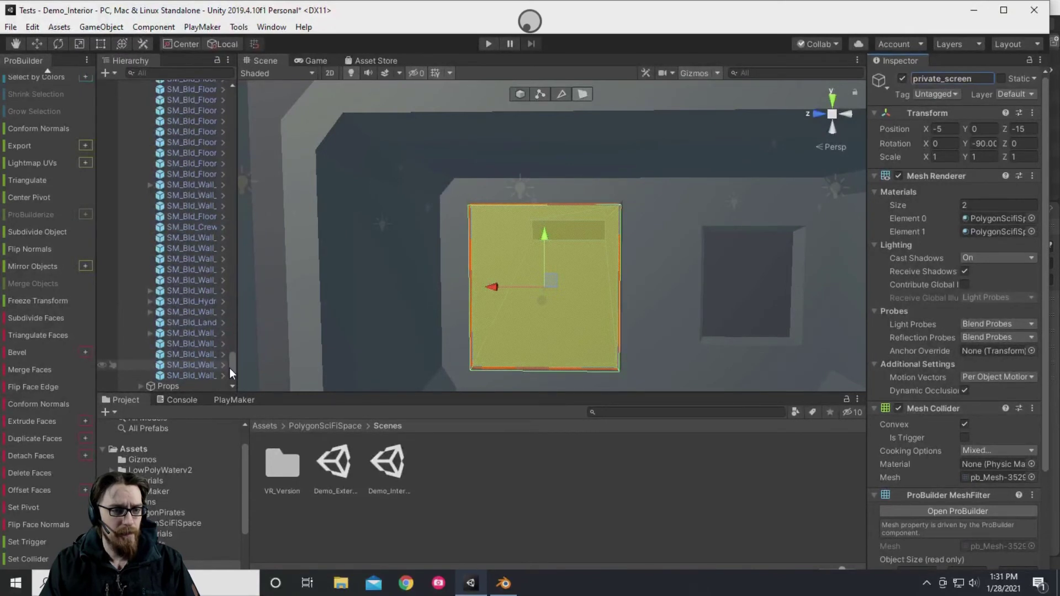
pyautogui.moveTo(229, 368); pyautogui.dragTo(203, 56)
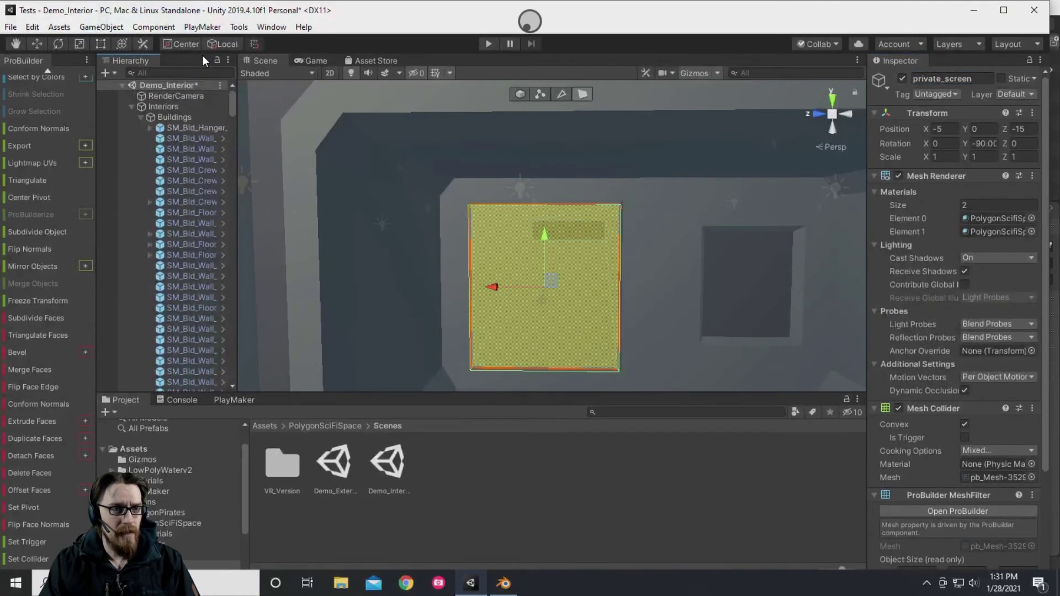
# - Collapse Interiors in the Hierarchy, reselect private_screen and switch ProBuilder to Object mode
pyautogui.click(130, 107)
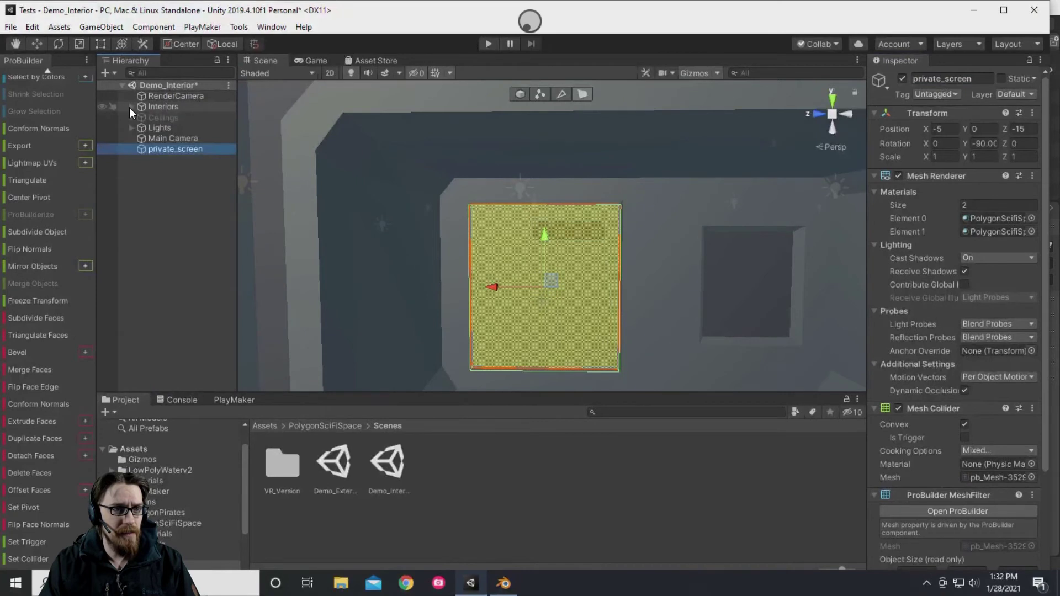
pyautogui.click(156, 173)
pyautogui.click(165, 149)
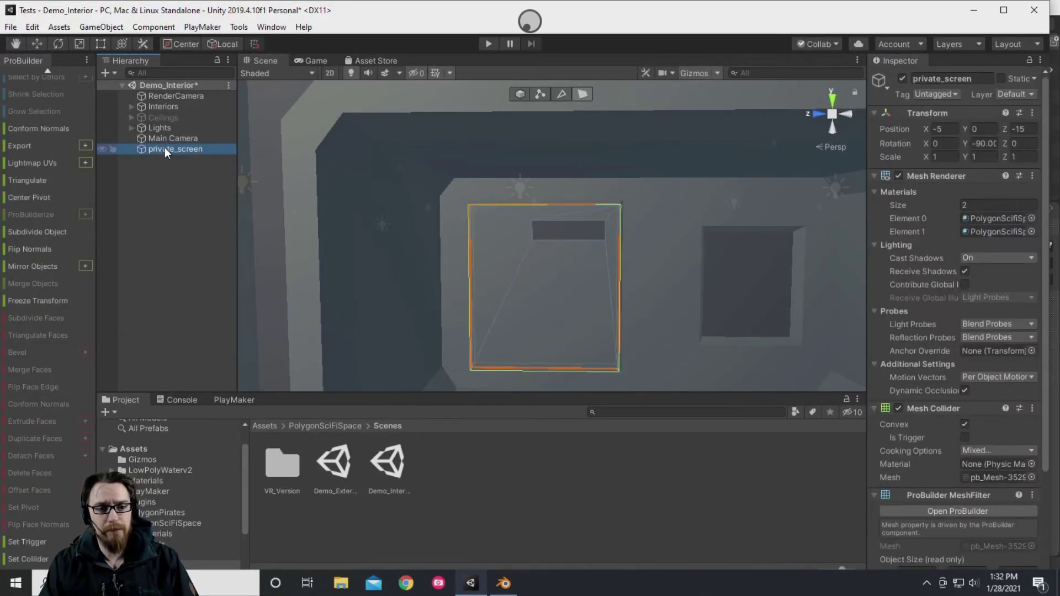
pyautogui.click(178, 98)
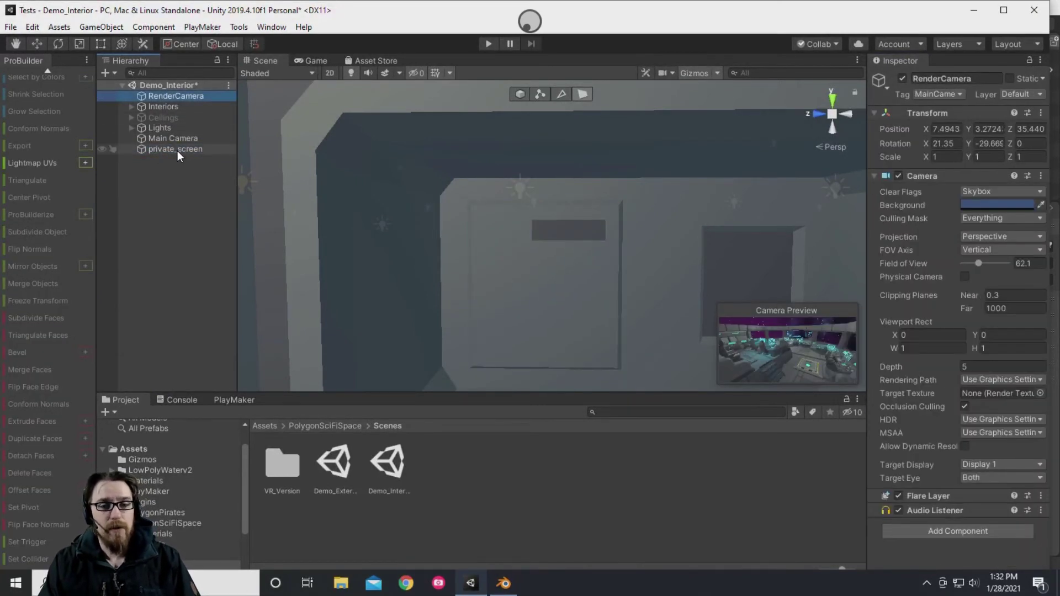
pyautogui.click(178, 149)
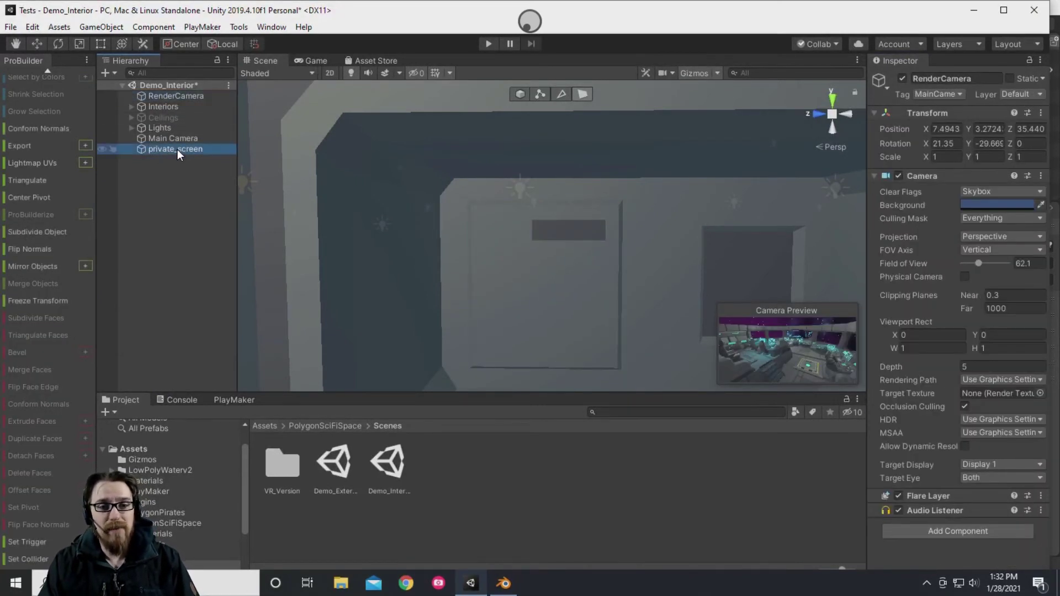
pyautogui.click(523, 94)
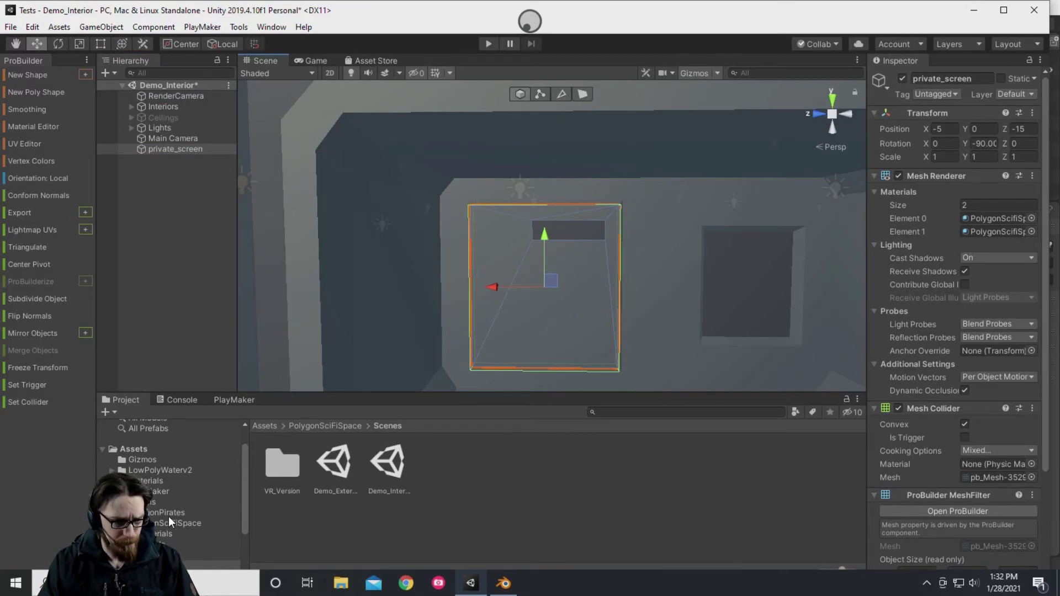
# - Create a PrivateScreen_RT render texture in Assets/Textures and drag it onto the screen panel
pyautogui.scroll(1, 166, 486)
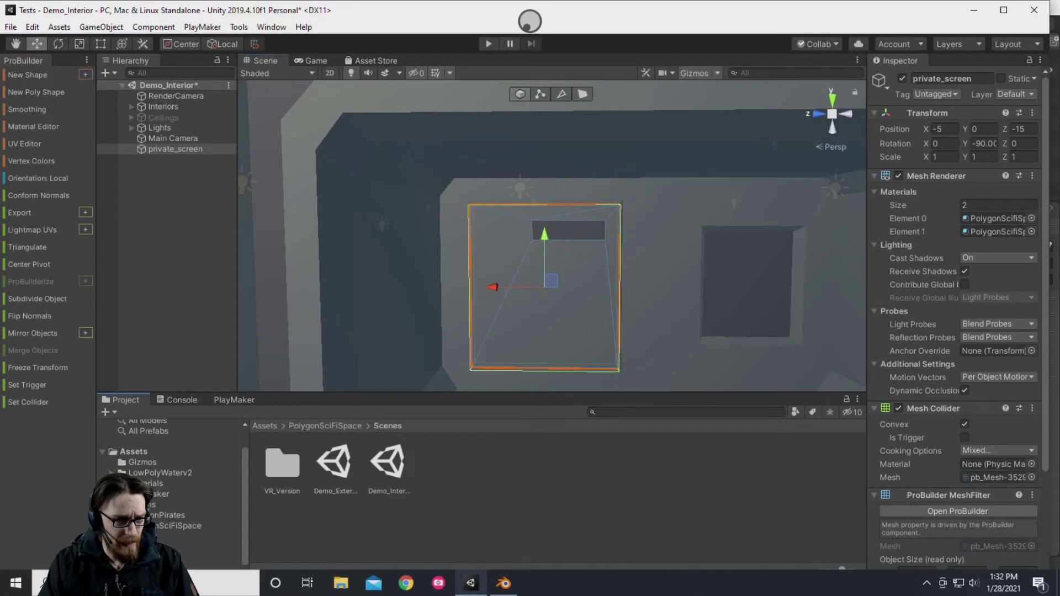
pyautogui.click(182, 546)
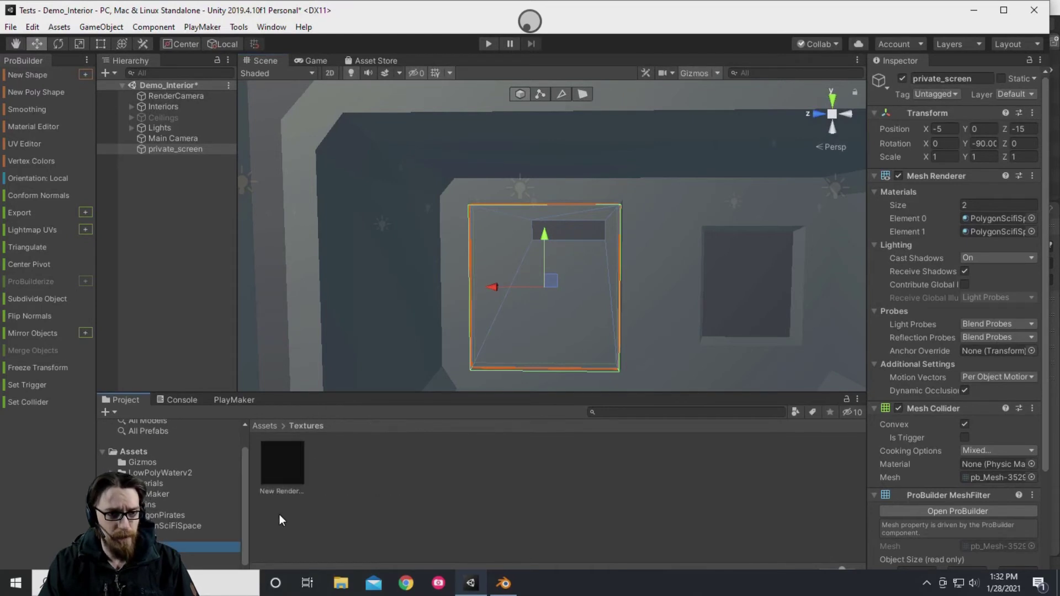
pyautogui.rightClick(365, 468)
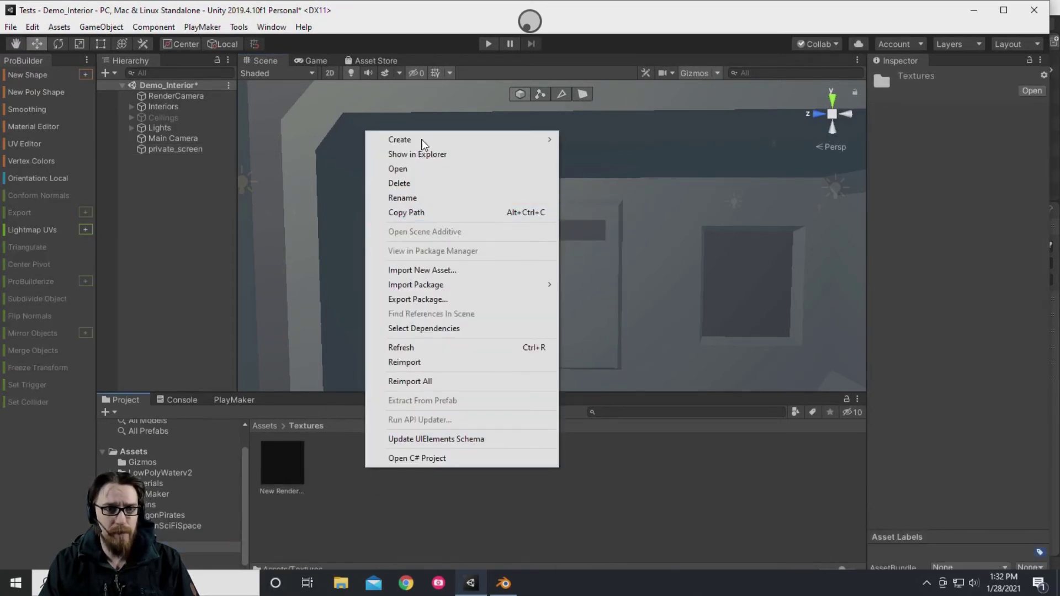
pyautogui.moveTo(421, 139)
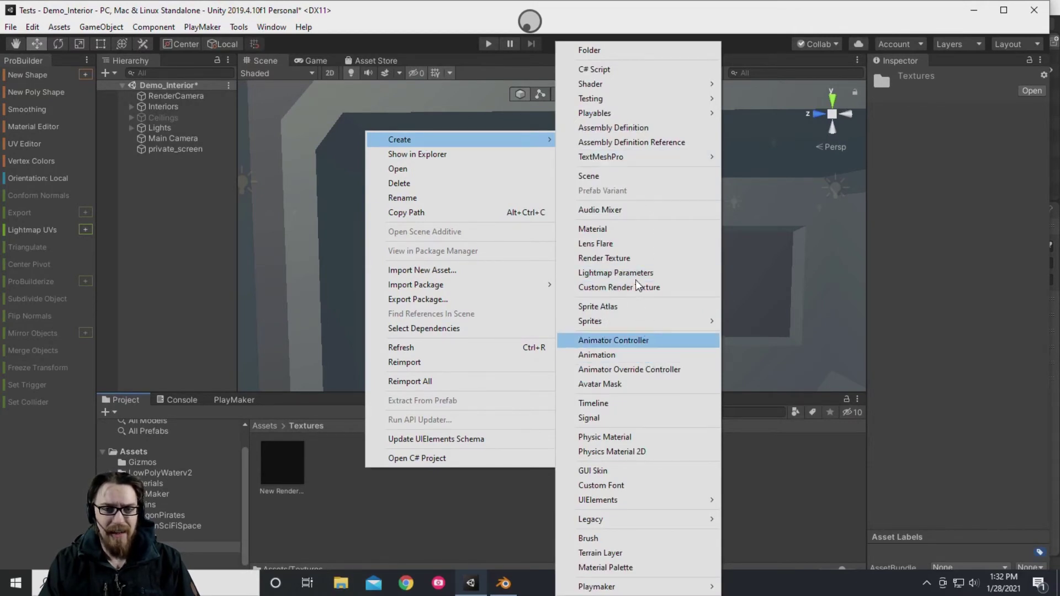
pyautogui.click(634, 258)
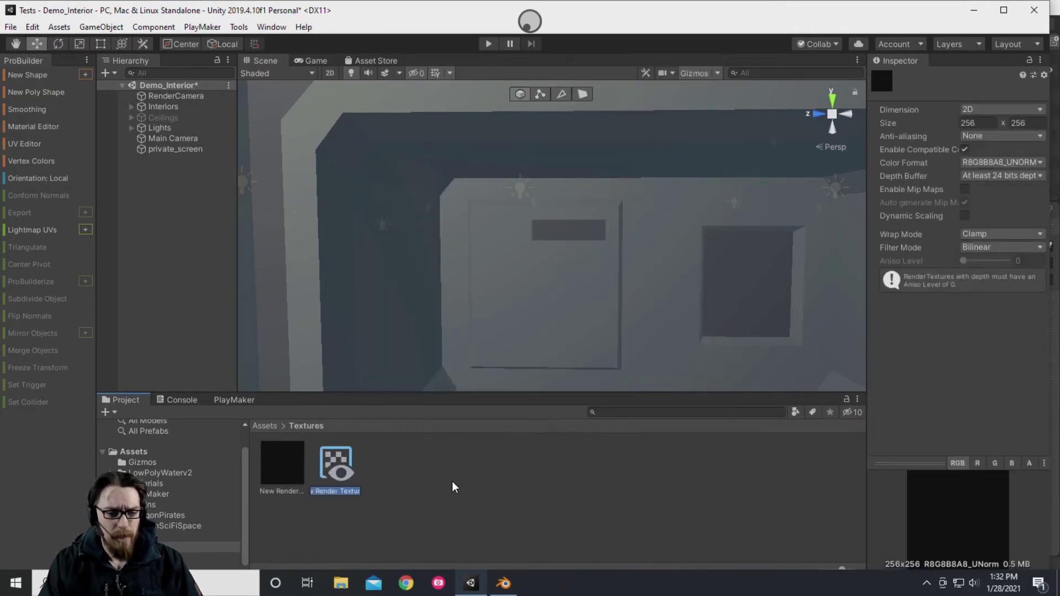
pyautogui.write('PrivateScreen_')
pyautogui.write('RT')
pyautogui.press('Return')
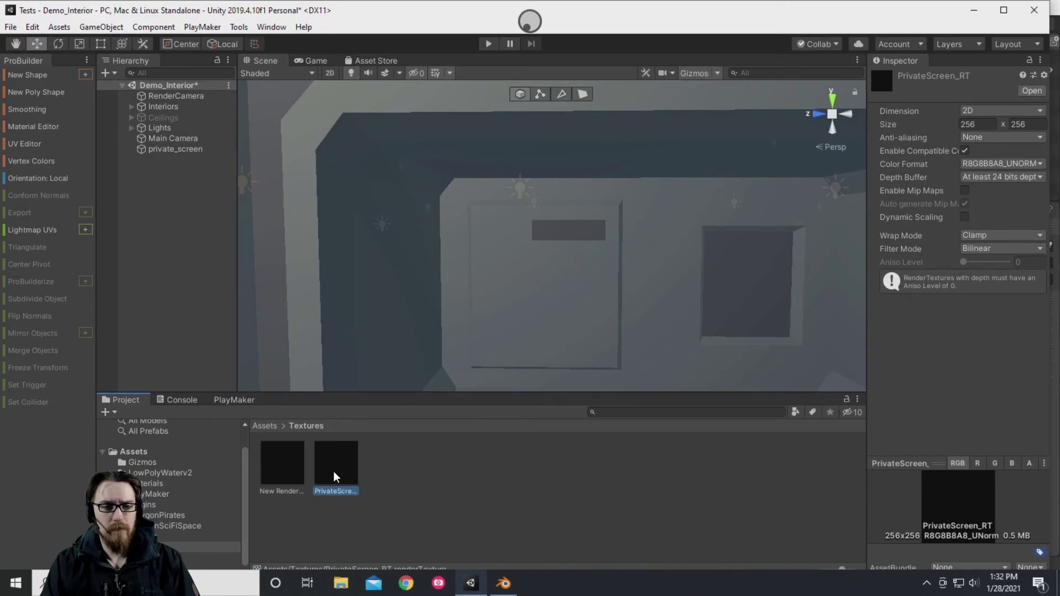
pyautogui.moveTo(345, 488); pyautogui.dragTo(533, 296)
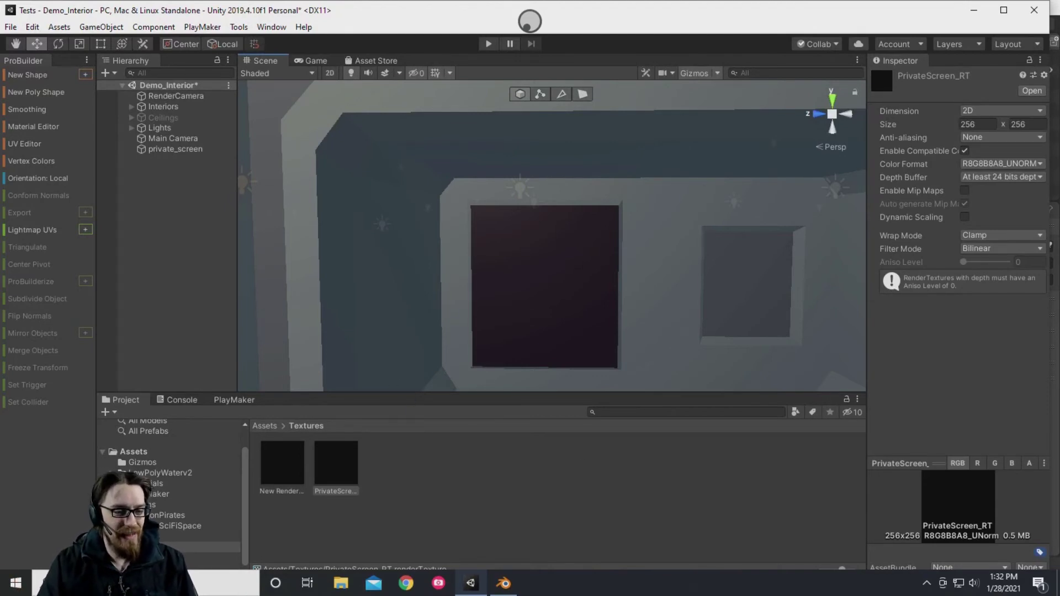
# - Inspect the PrivateScreen material, then assign PrivateScreen_RT as the RenderCamera's target texture
pyautogui.click(166, 483)
pyautogui.click(347, 474)
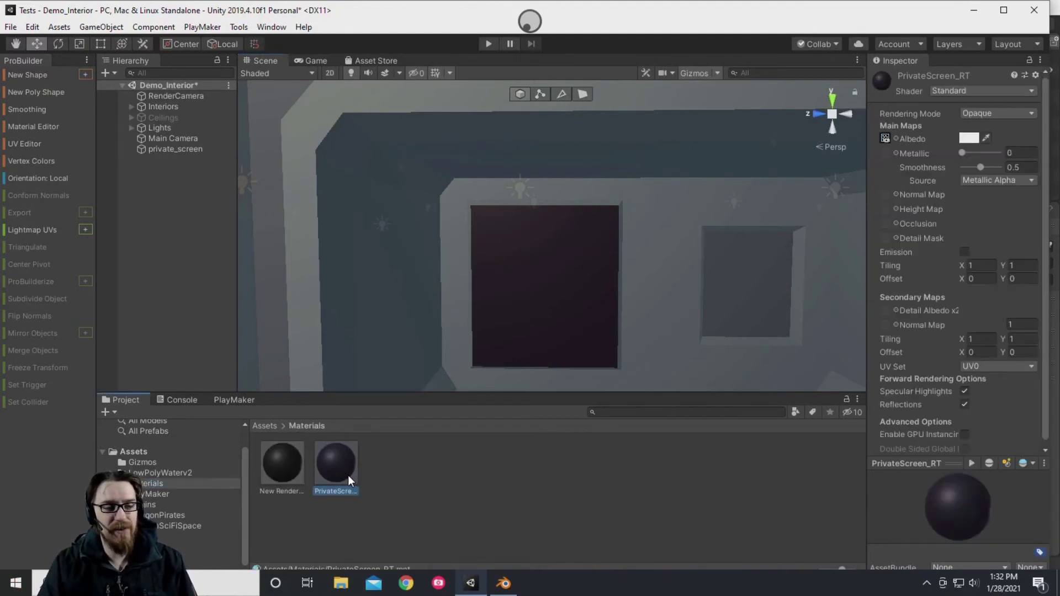
pyautogui.click(182, 95)
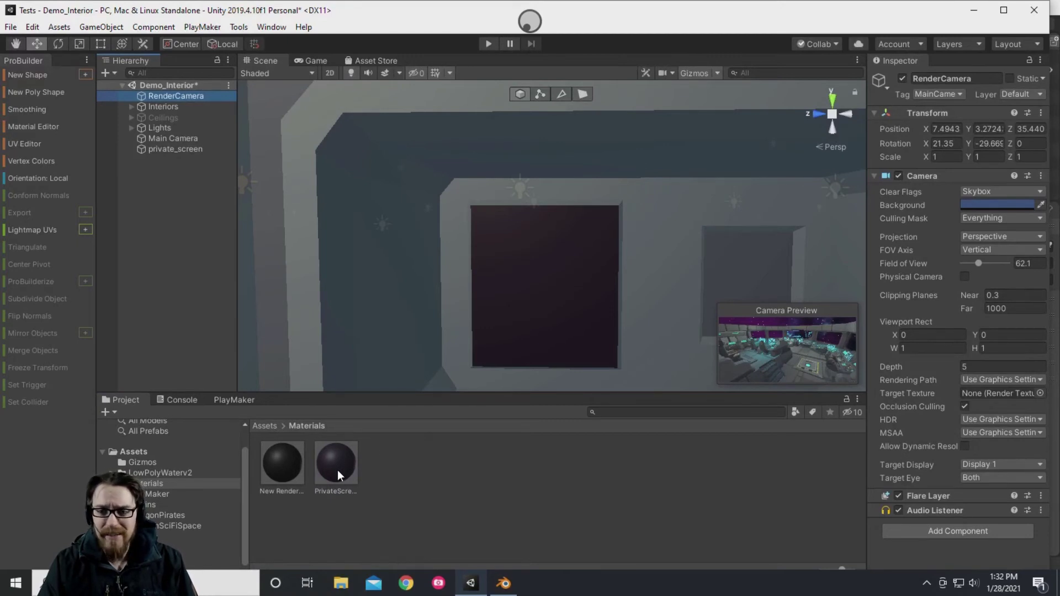
pyautogui.moveTo(337, 470); pyautogui.dragTo(157, 485)
pyautogui.click(176, 547)
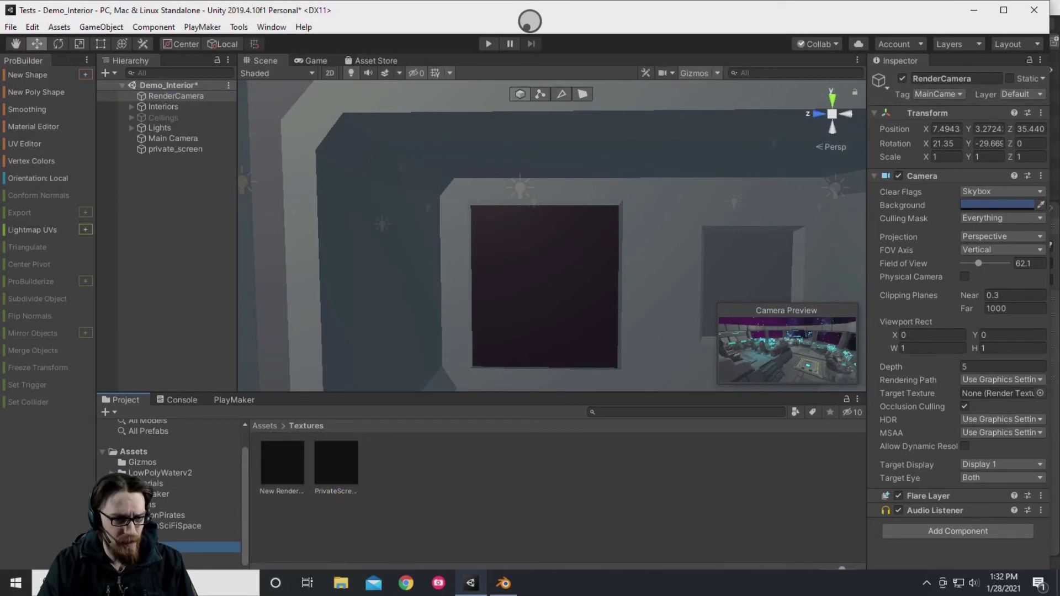
pyautogui.moveTo(336, 465); pyautogui.dragTo(974, 397)
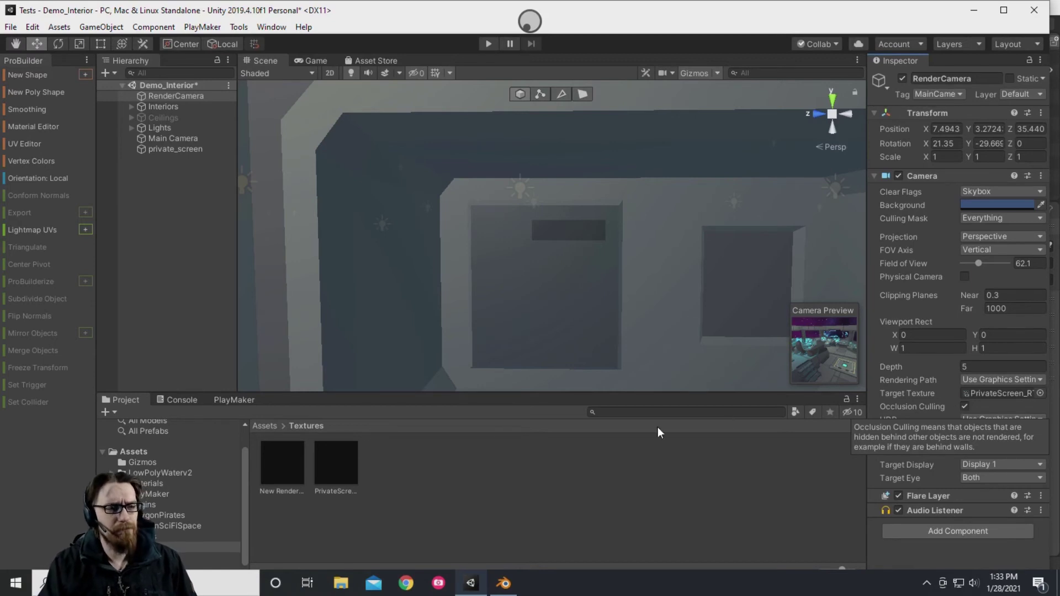
pyautogui.click(180, 151)
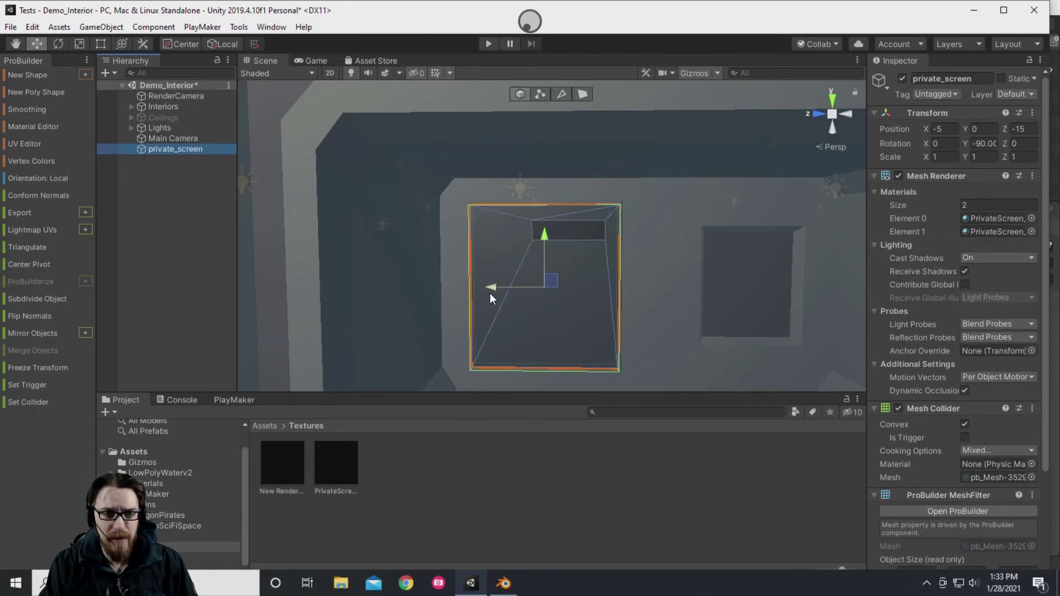
pyautogui.moveTo(490, 291); pyautogui.dragTo(607, 306)
pyautogui.hotkey('ctrl', 'z')
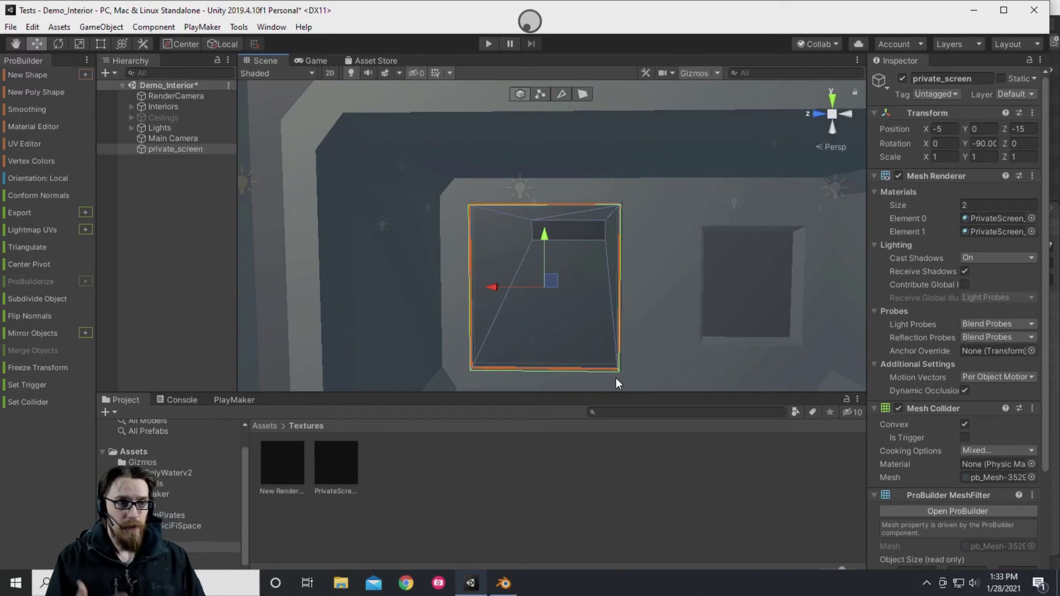
# - In the UV Editor, select all of private_screen's vertices and its face, then apply Box projection
pyautogui.click(199, 147)
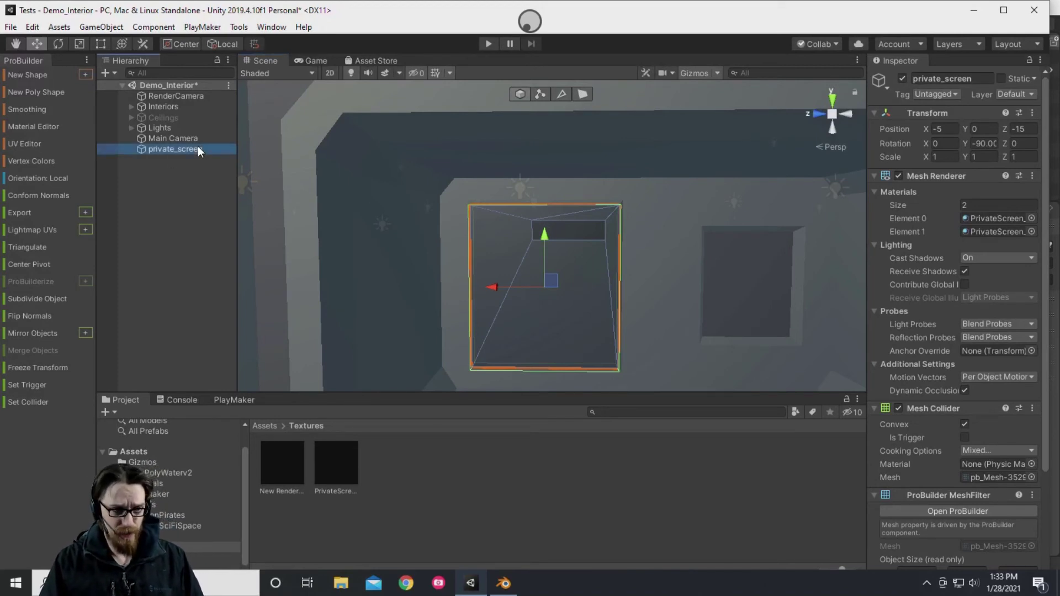
pyautogui.click(26, 144)
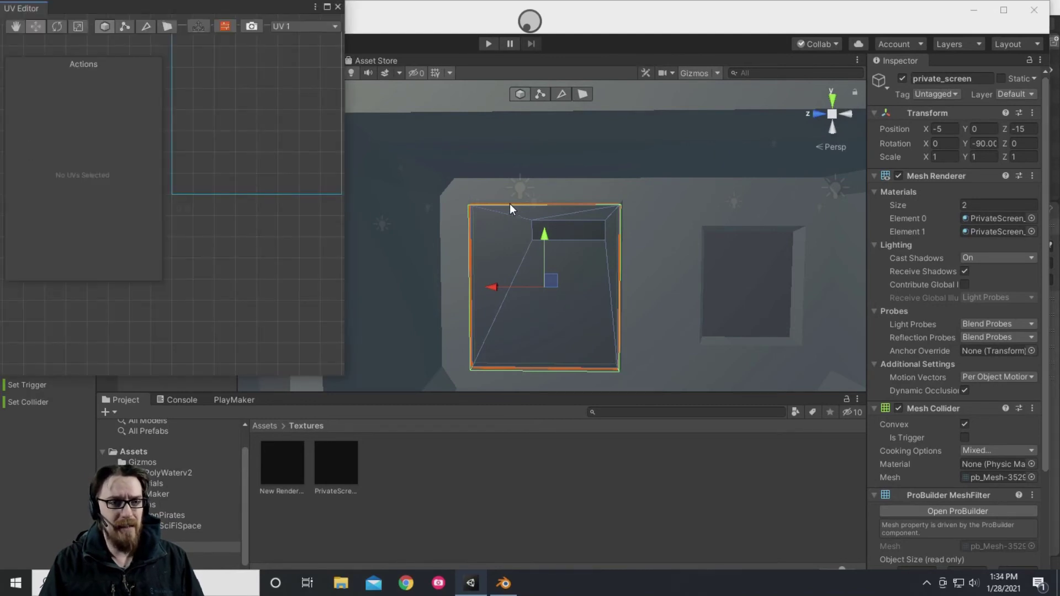
pyautogui.click(543, 96)
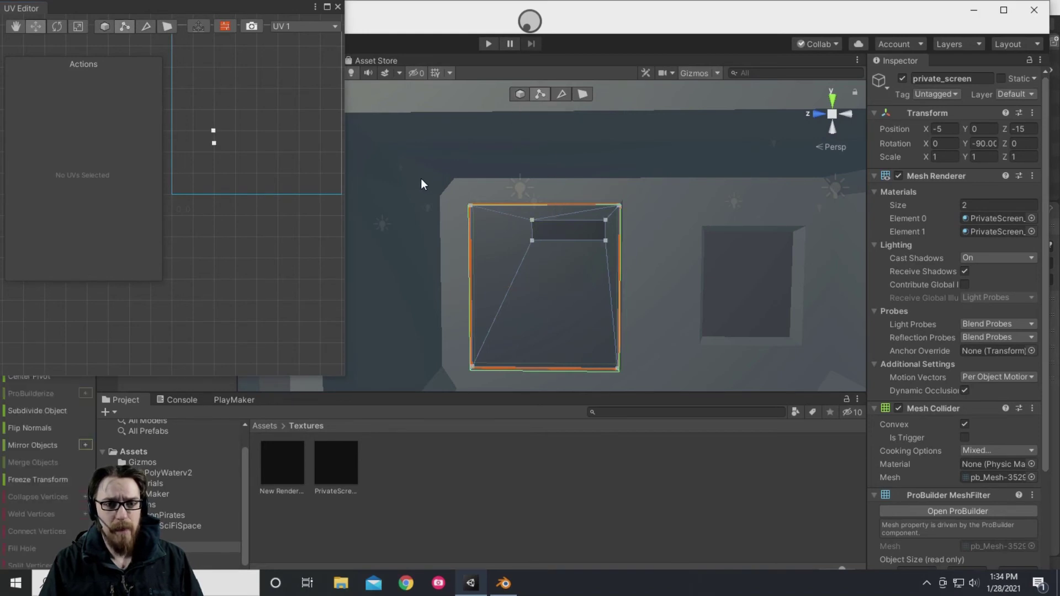
pyautogui.moveTo(438, 160); pyautogui.dragTo(662, 382)
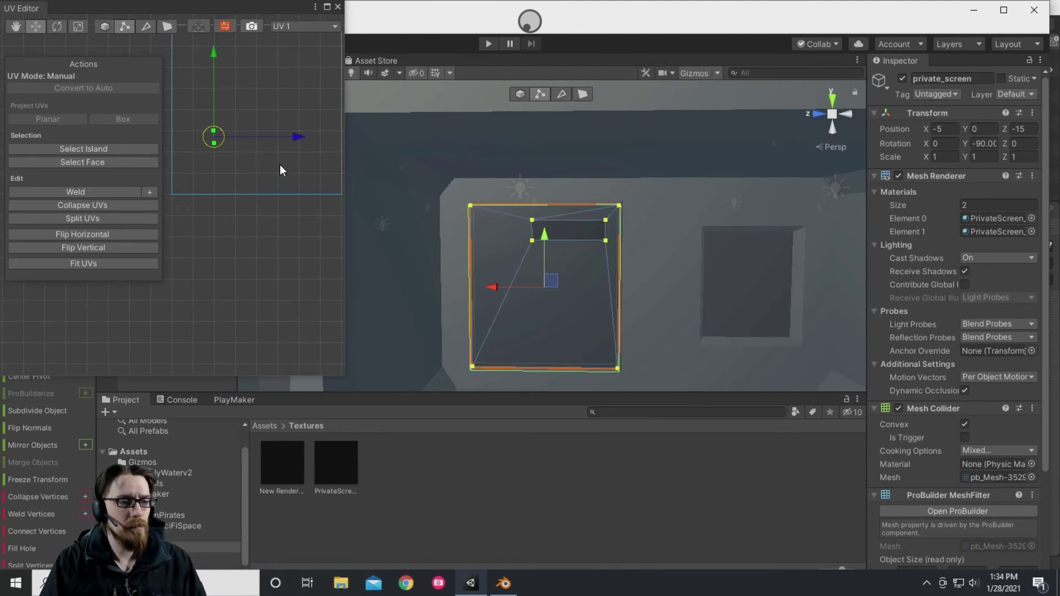
pyautogui.click(109, 161)
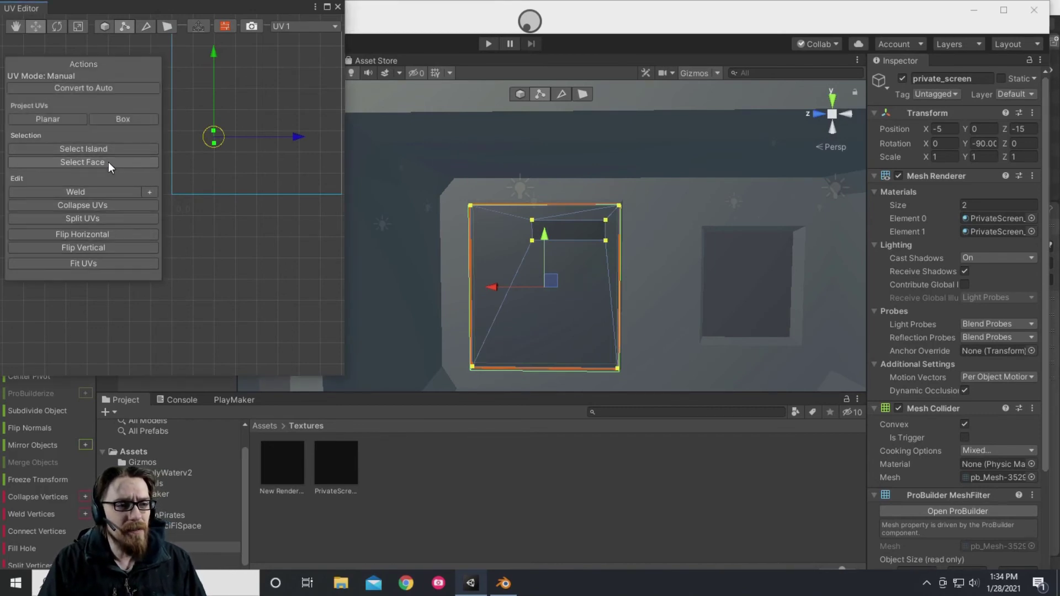
pyautogui.click(123, 119)
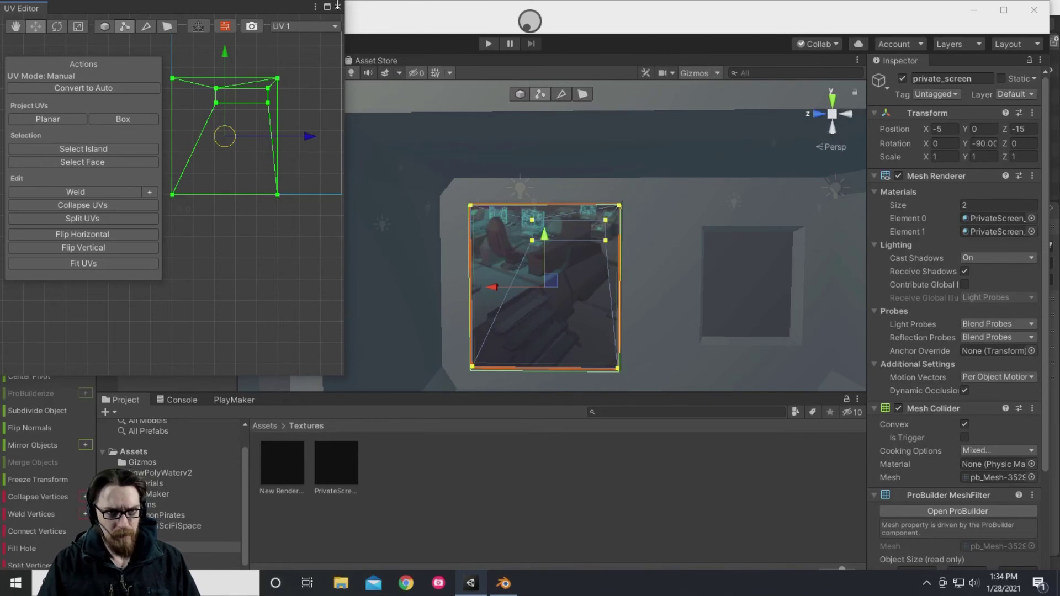
pyautogui.click(387, 75)
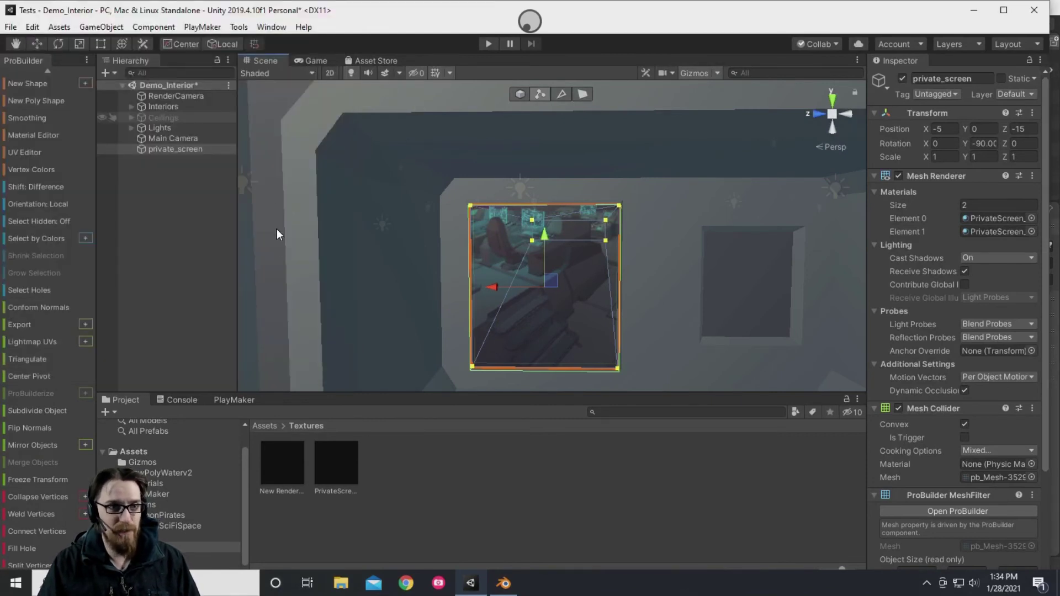
# - Aim RenderCamera with X rotation 8.7 and field of view 57, and remove its Audio Listener
pyautogui.click(175, 97)
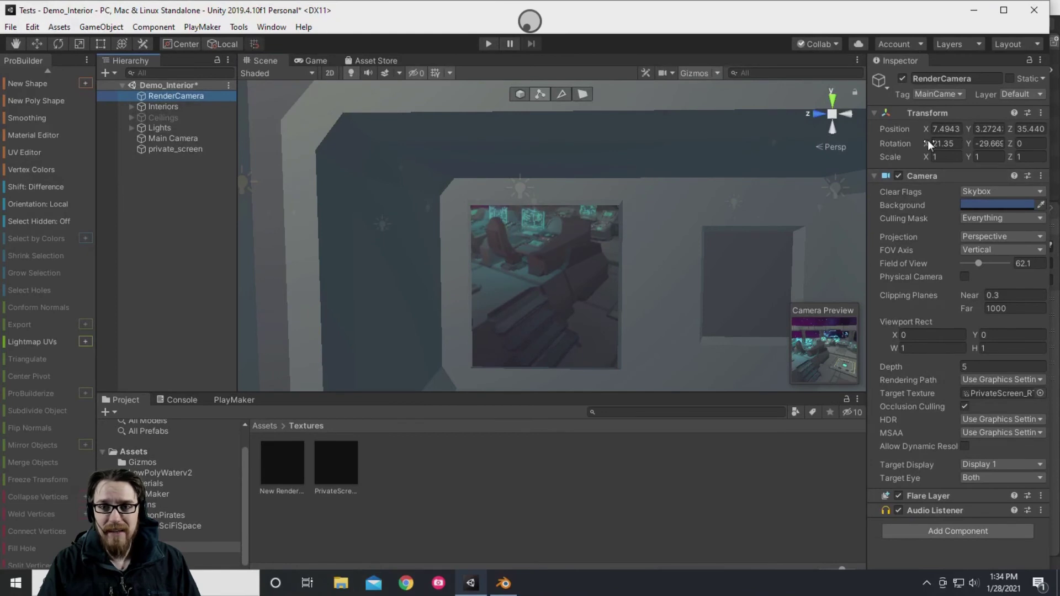
pyautogui.moveTo(926, 144); pyautogui.dragTo(882, 141)
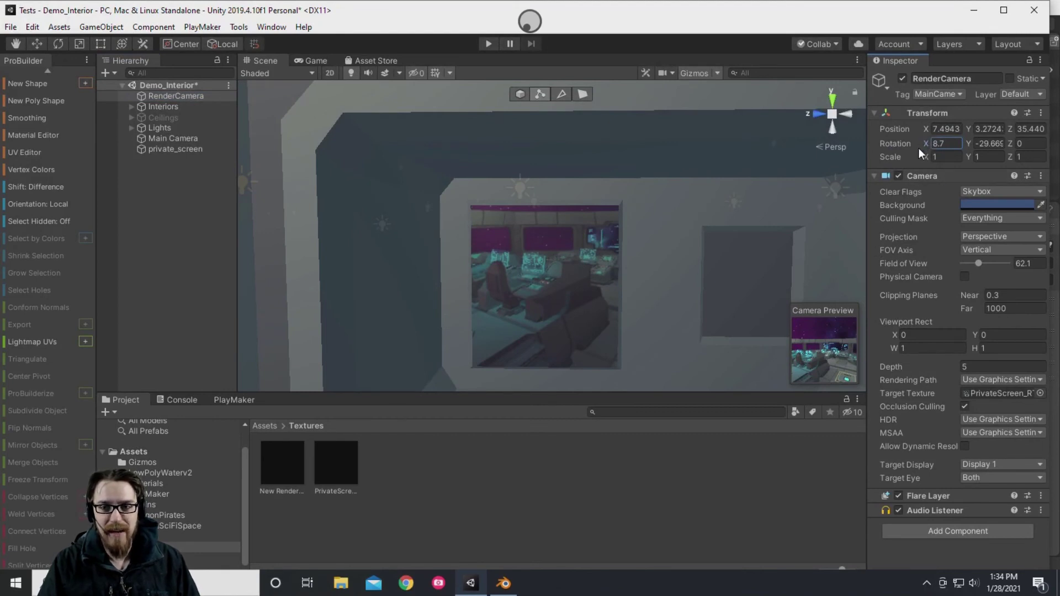
pyautogui.moveTo(980, 262)
pyautogui.mouseDown()
pyautogui.moveTo(991, 264)
pyautogui.moveTo(976, 263)
pyautogui.moveTo(970, 283)
pyautogui.moveTo(977, 265)
pyautogui.mouseUp()
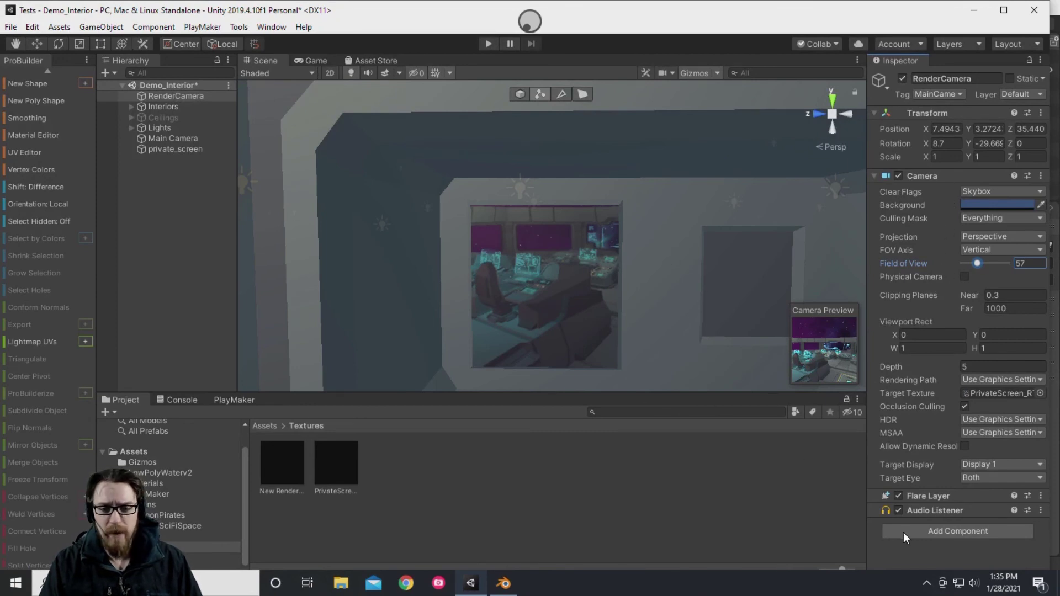
pyautogui.rightClick(923, 509)
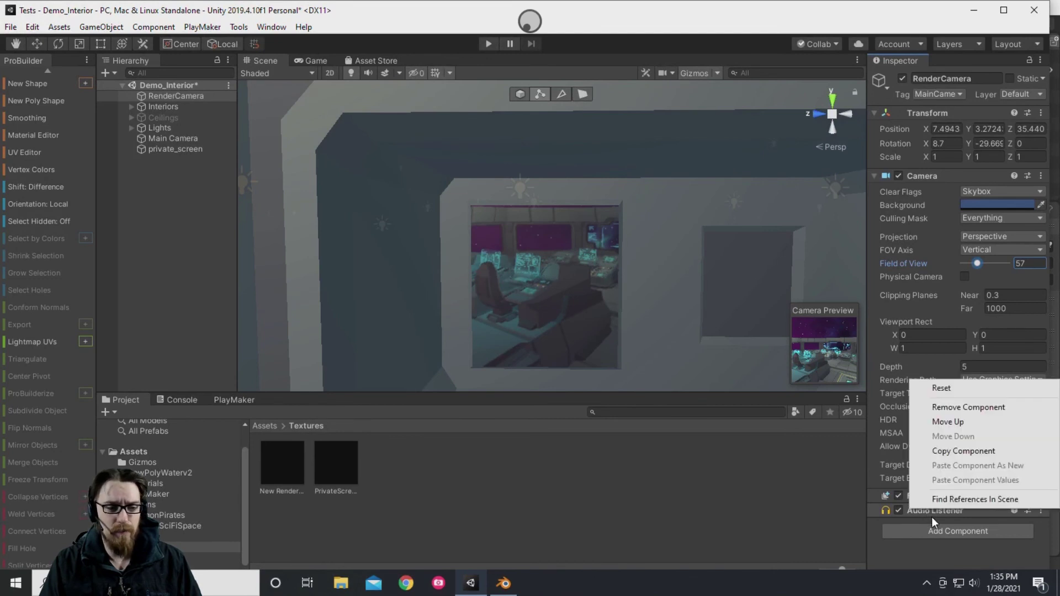
pyautogui.click(972, 409)
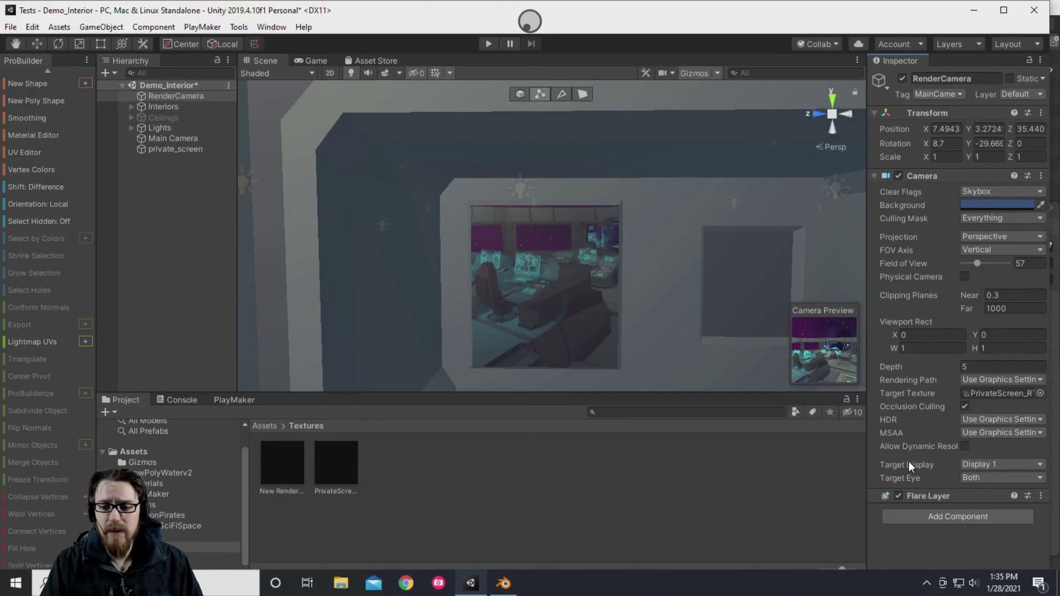
# - Apply the Unlit/Texture shader to the private_screen's PrivateScreen_RT material
pyautogui.click(201, 149)
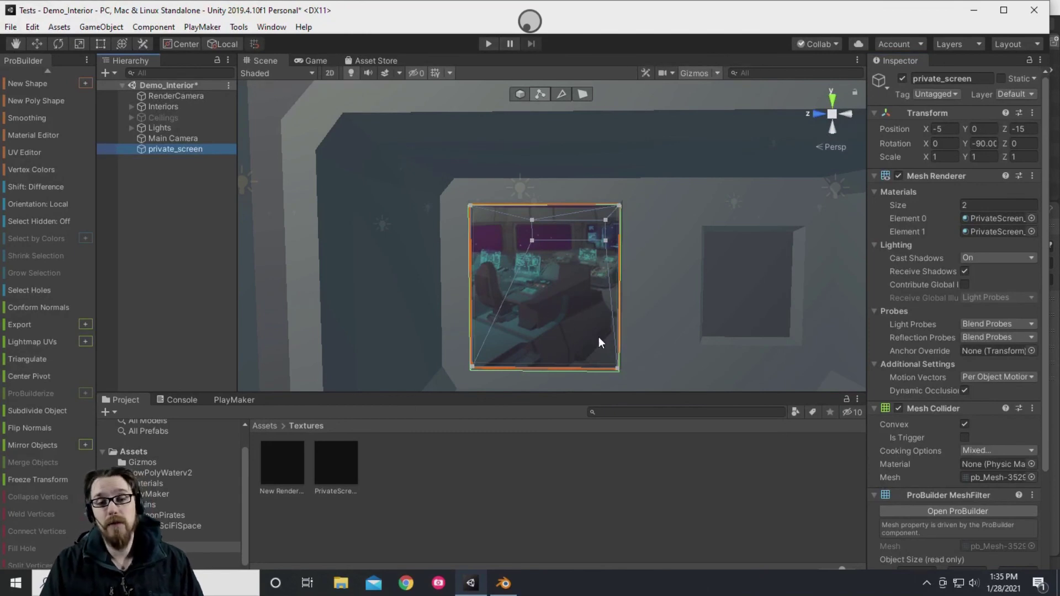
pyautogui.scroll(-3, 946, 402)
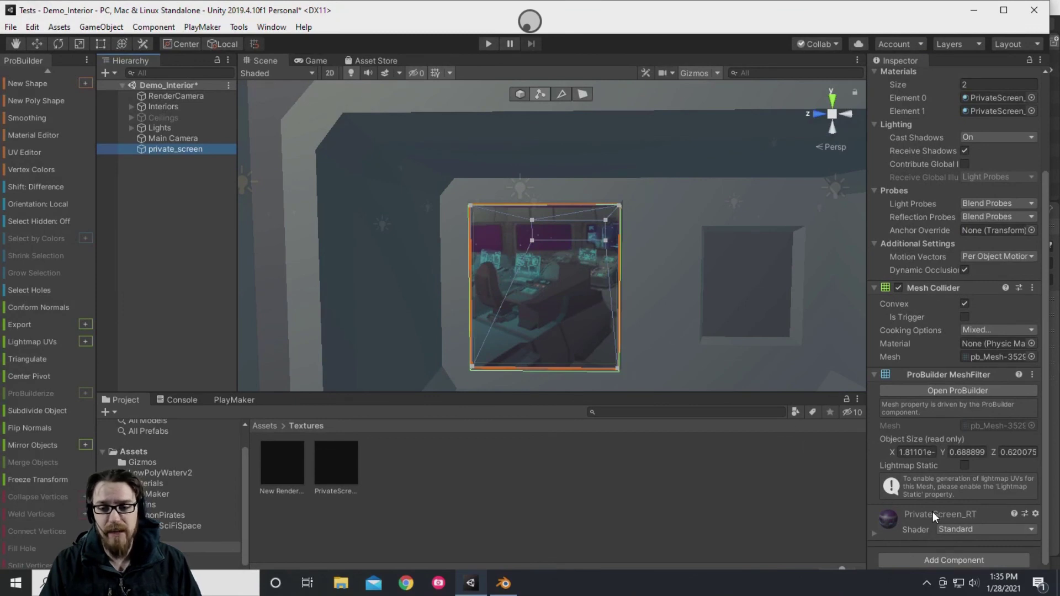
pyautogui.click(955, 529)
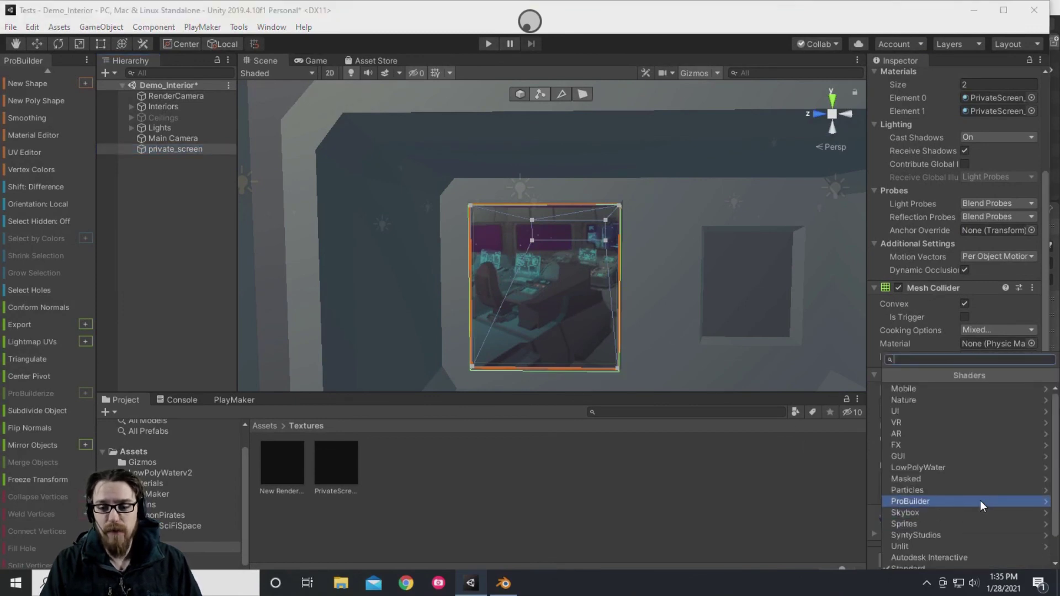
pyautogui.scroll(2, 980, 500)
pyautogui.click(914, 513)
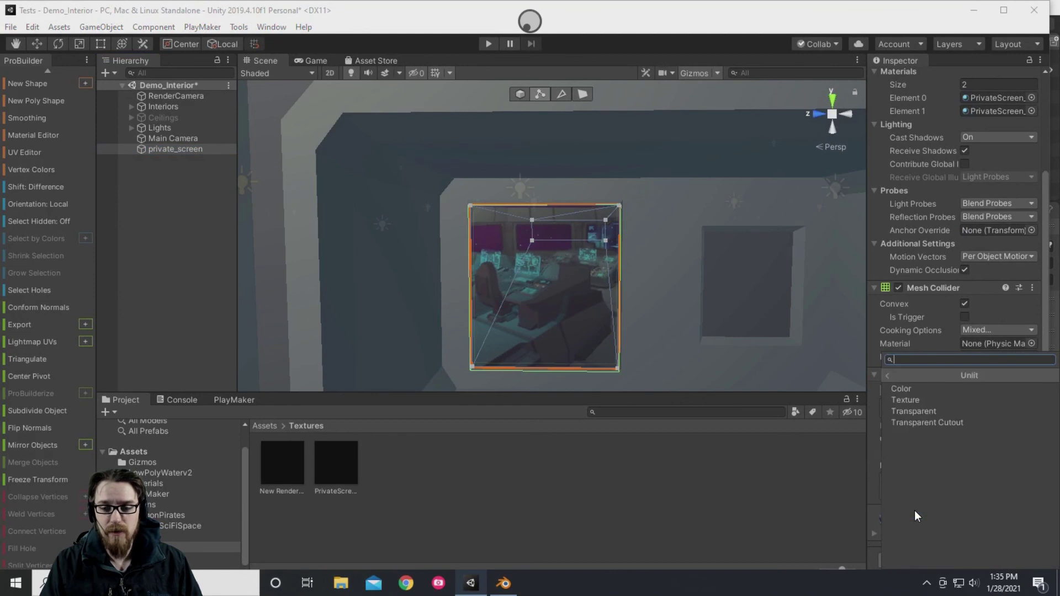
pyautogui.click(907, 400)
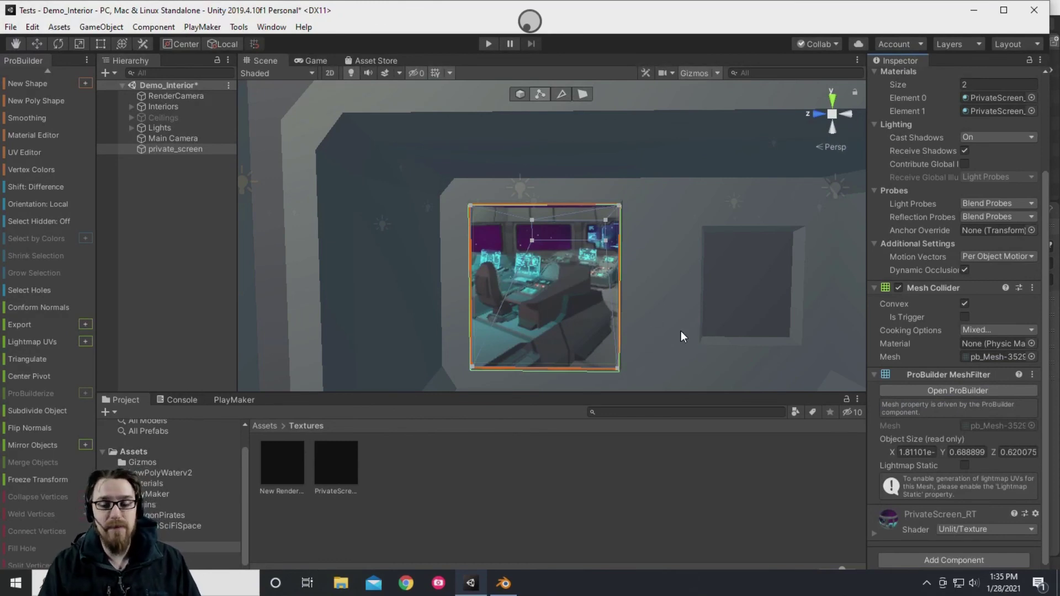
# - Try the LowPolyWater Lite and SyntyStudios SpaceShip_Rim shaders on the screen material
pyautogui.click(967, 529)
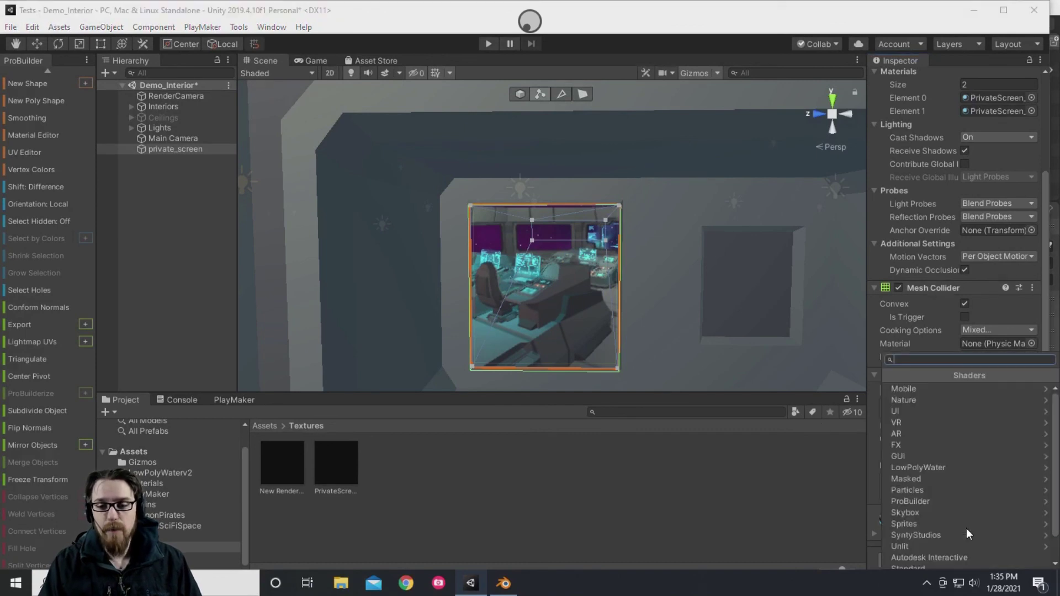
pyautogui.click(958, 468)
pyautogui.click(907, 401)
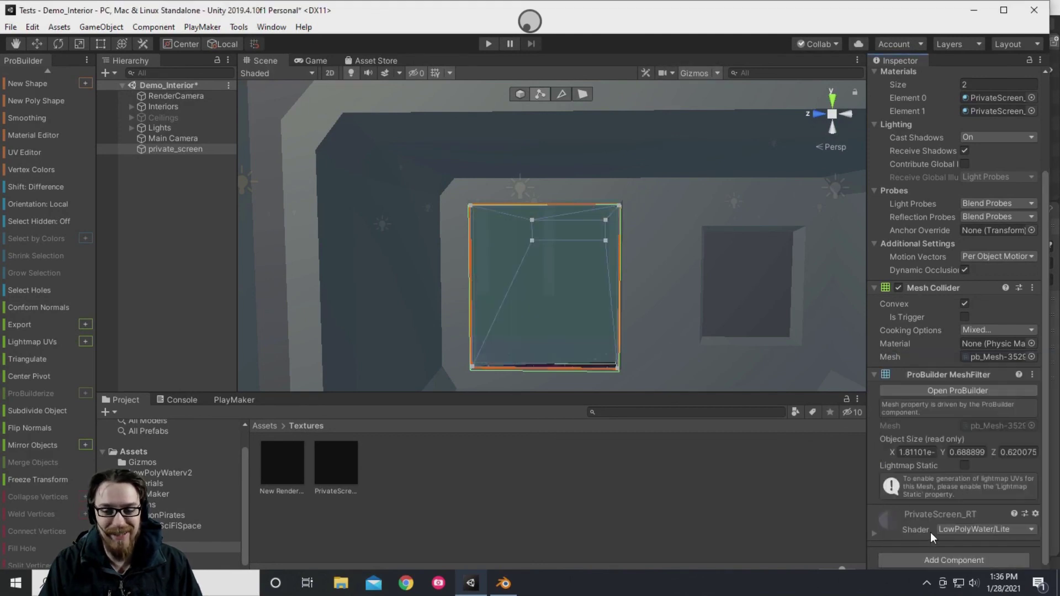
pyautogui.click(953, 529)
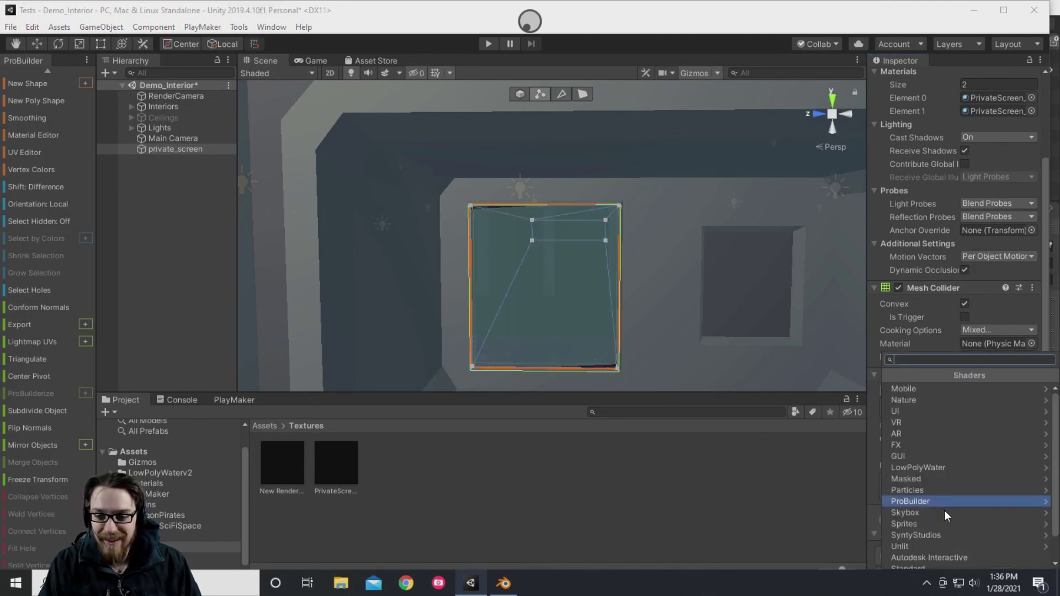
pyautogui.click(941, 534)
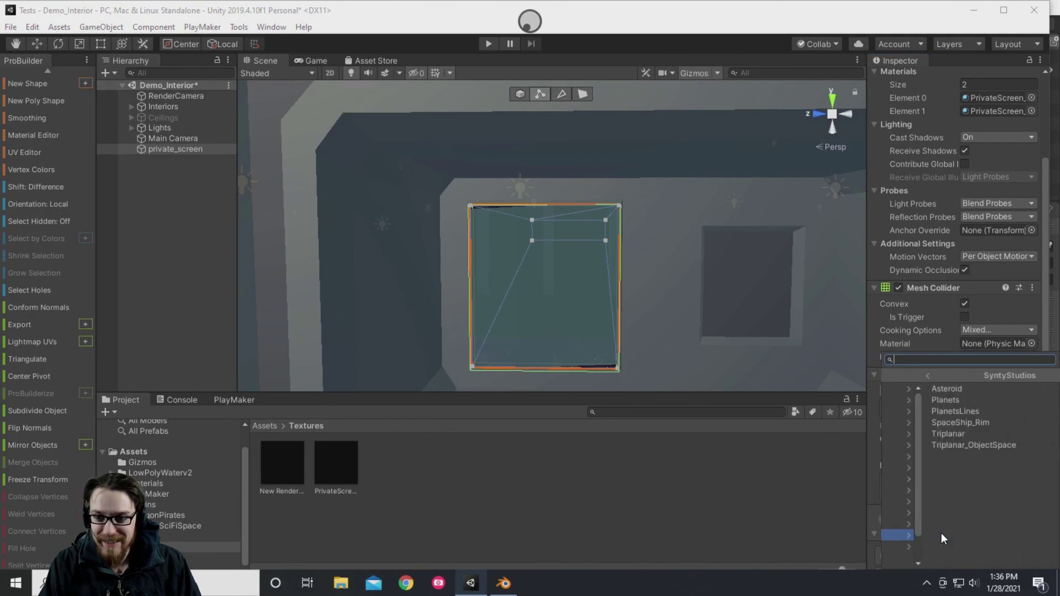
pyautogui.click(942, 423)
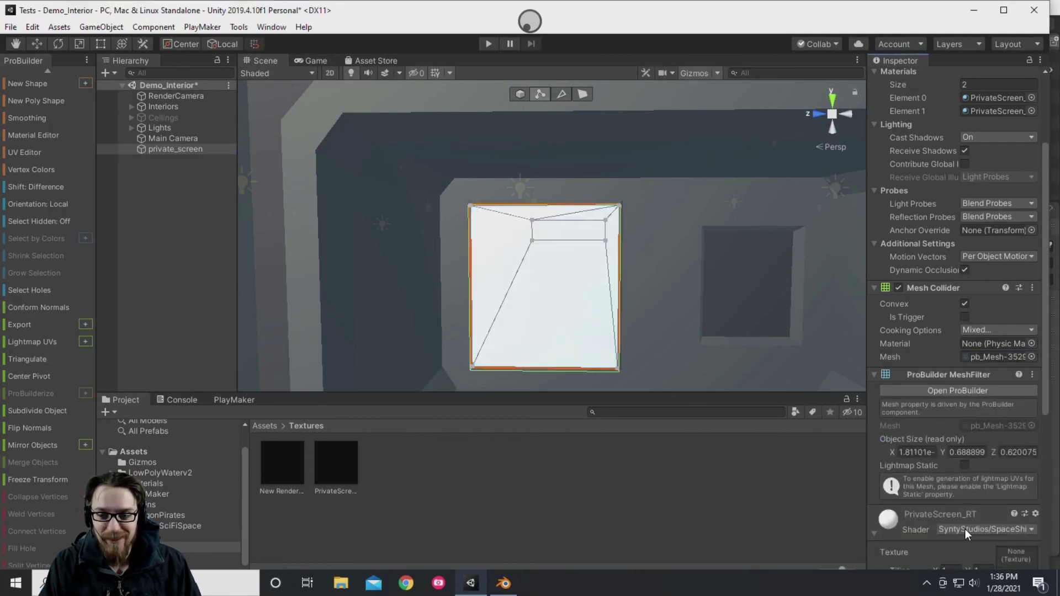
# - Switch the screen material back to the Unlit/Texture shader
pyautogui.click(965, 530)
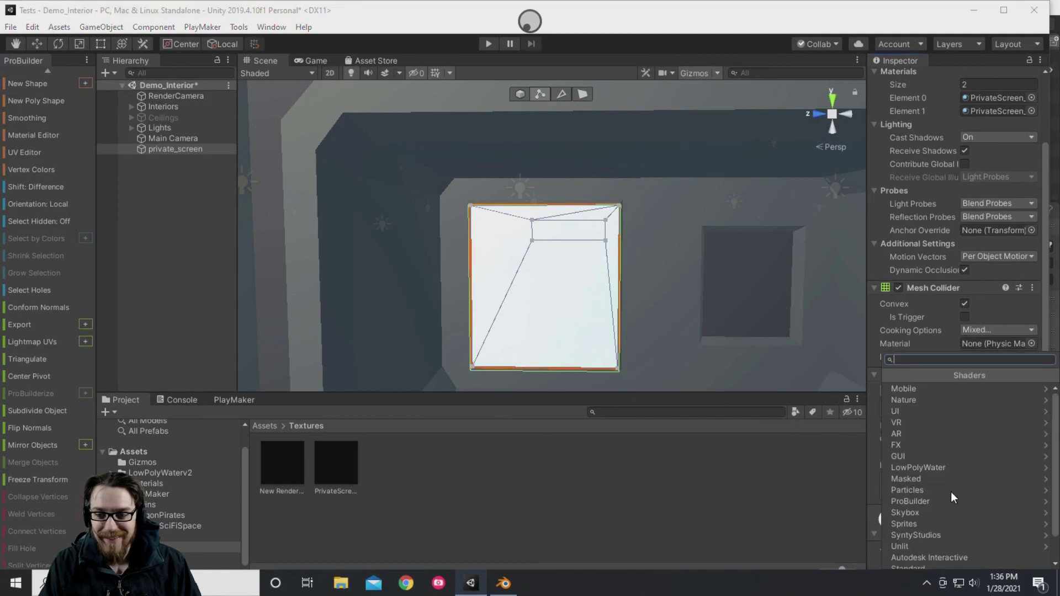
pyautogui.click(918, 547)
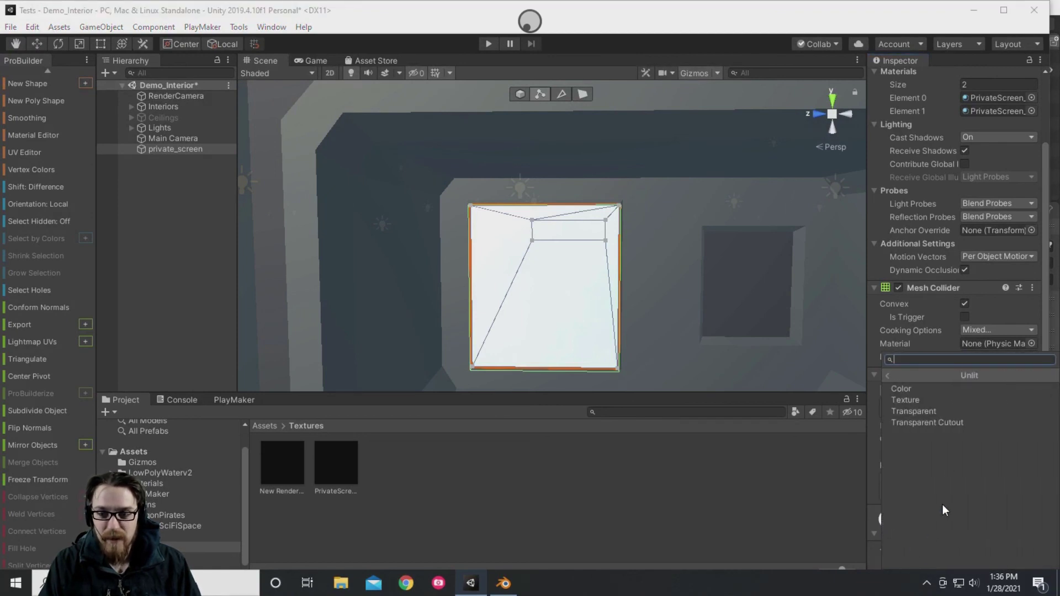
pyautogui.click(918, 401)
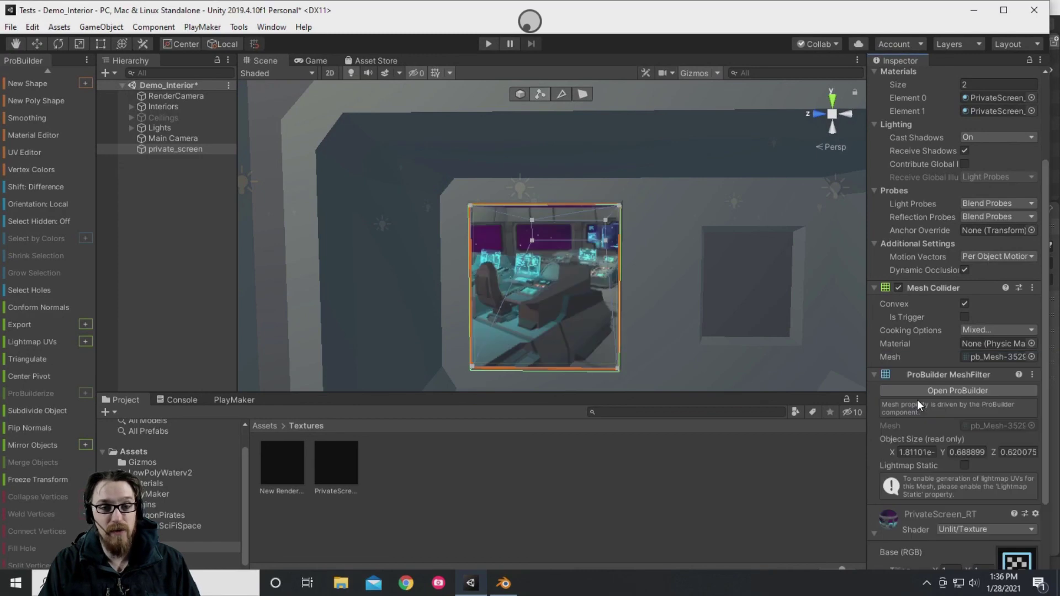